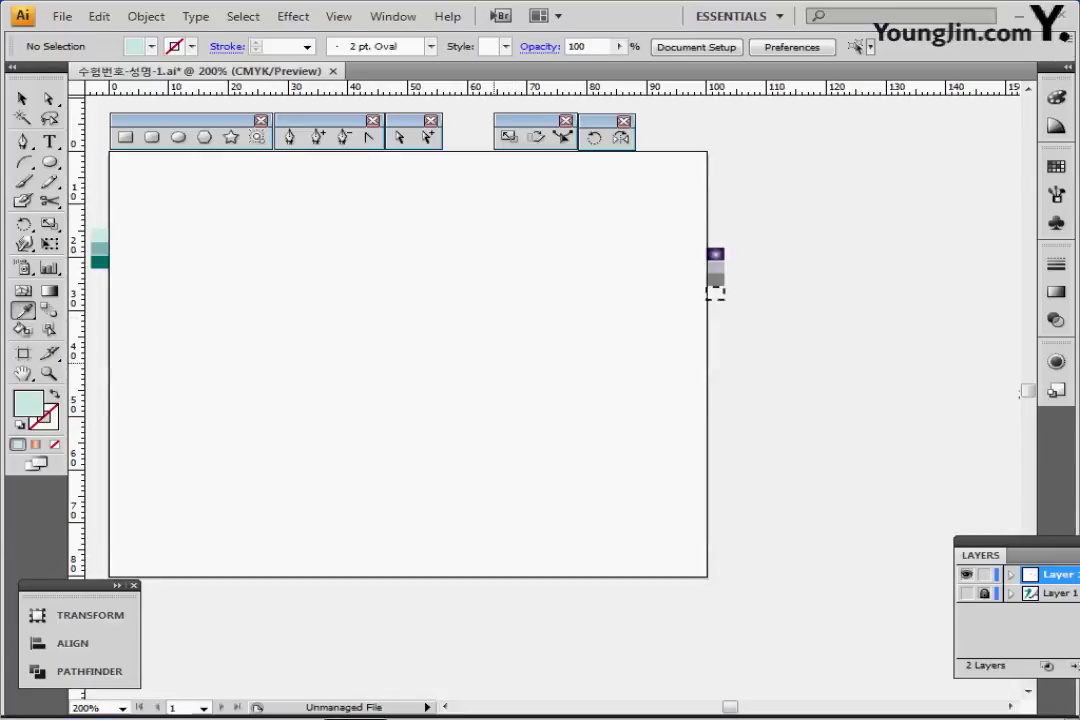
# Step: Draw a pale green circle 9 mm wide and 9 mm high on the artboard
pyautogui.hotkey('ctrl', '=')
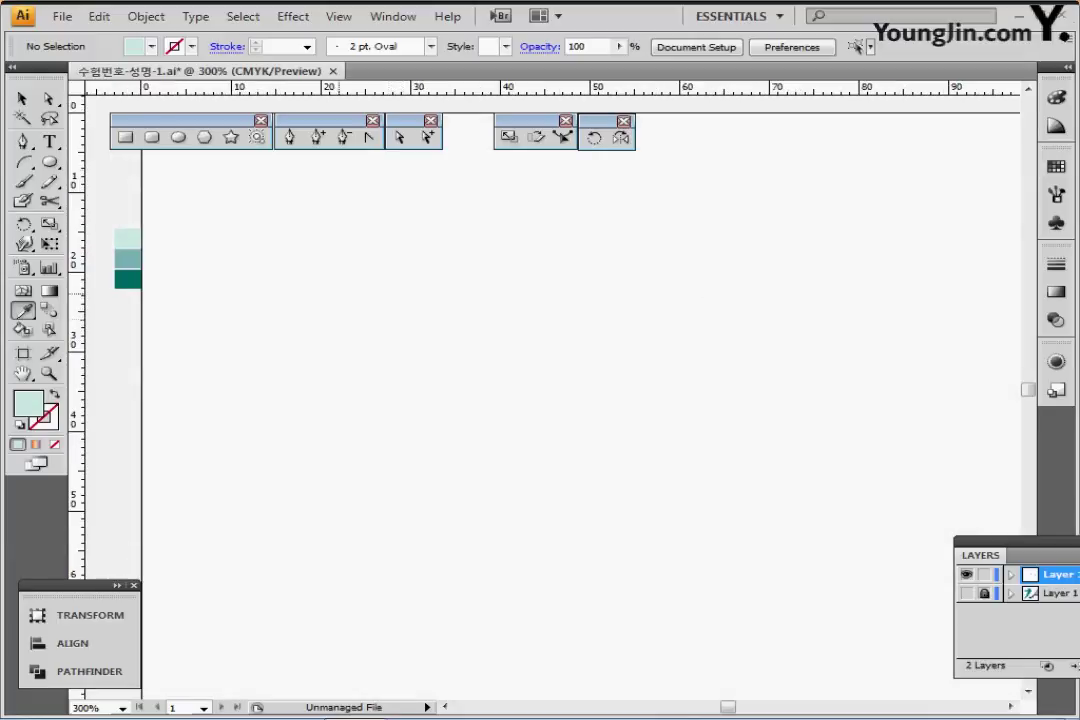
pyautogui.press('l')
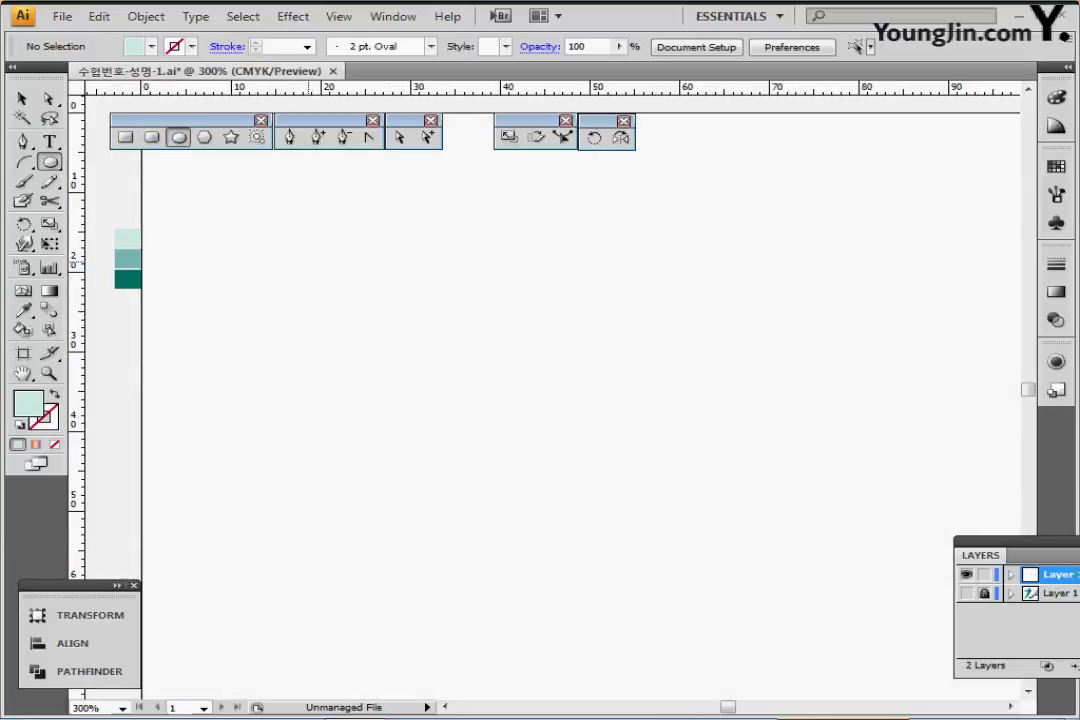
pyautogui.click(308, 257)
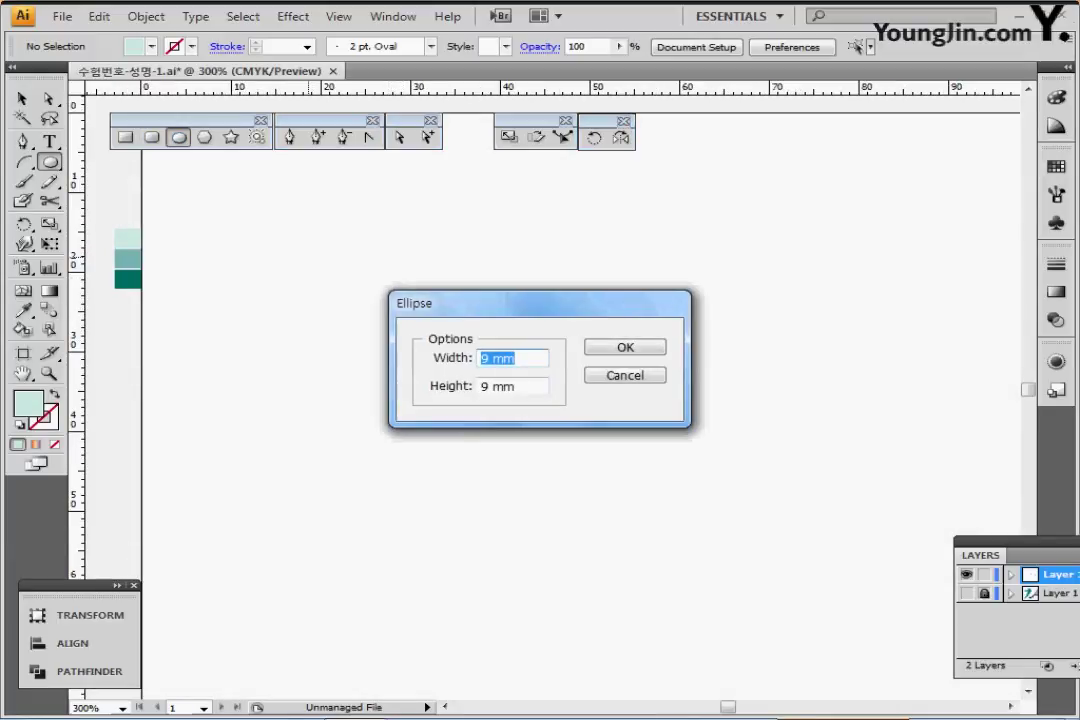
pyautogui.press('Return')
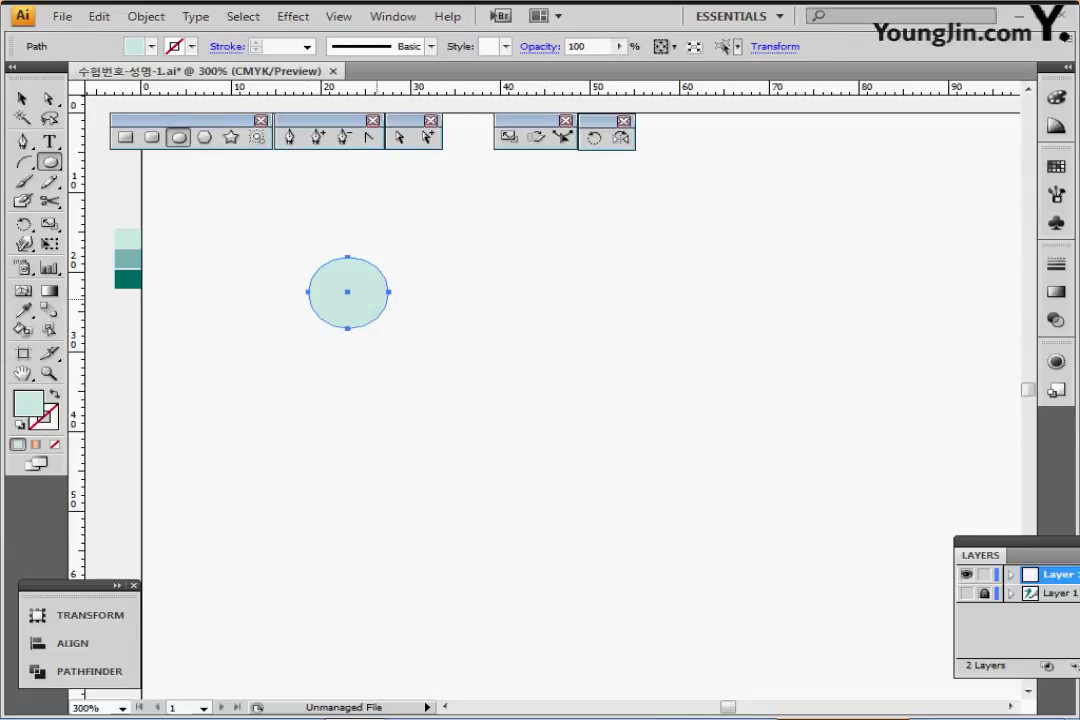
# Step: Move the 9 mm circle aside and create a second circle 5 mm wide and 5 mm high
pyautogui.moveTo(347, 292); pyautogui.dragTo(545, 348)
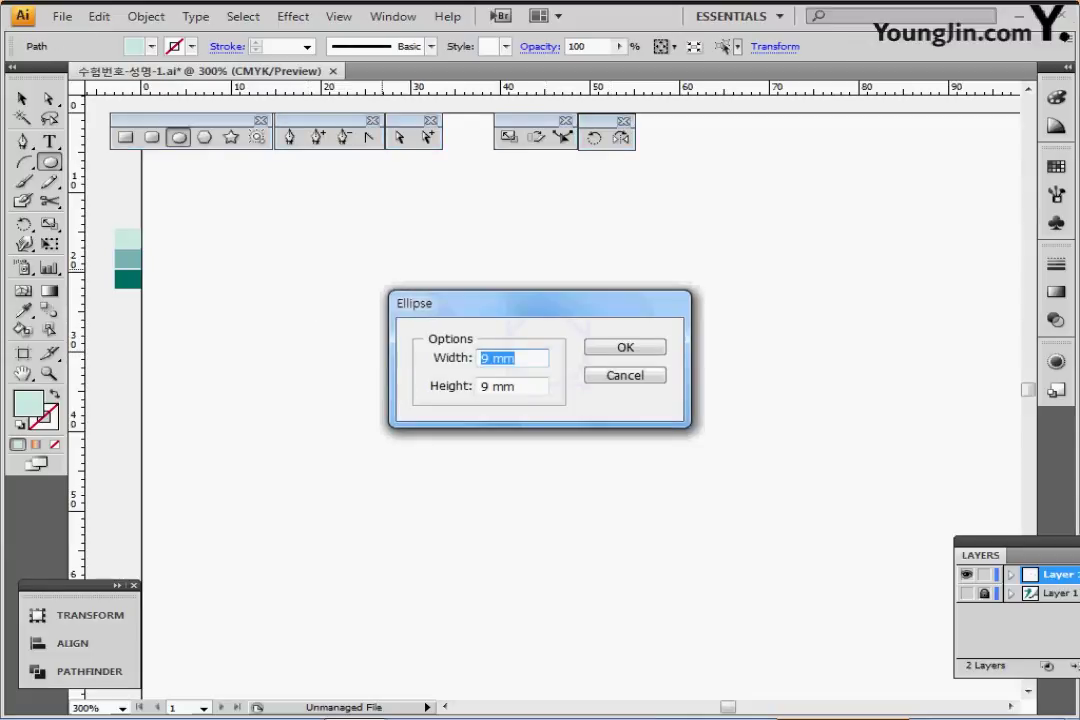
pyautogui.write('5')
pyautogui.press('Tab')
pyautogui.write('5')
pyautogui.press('Return')
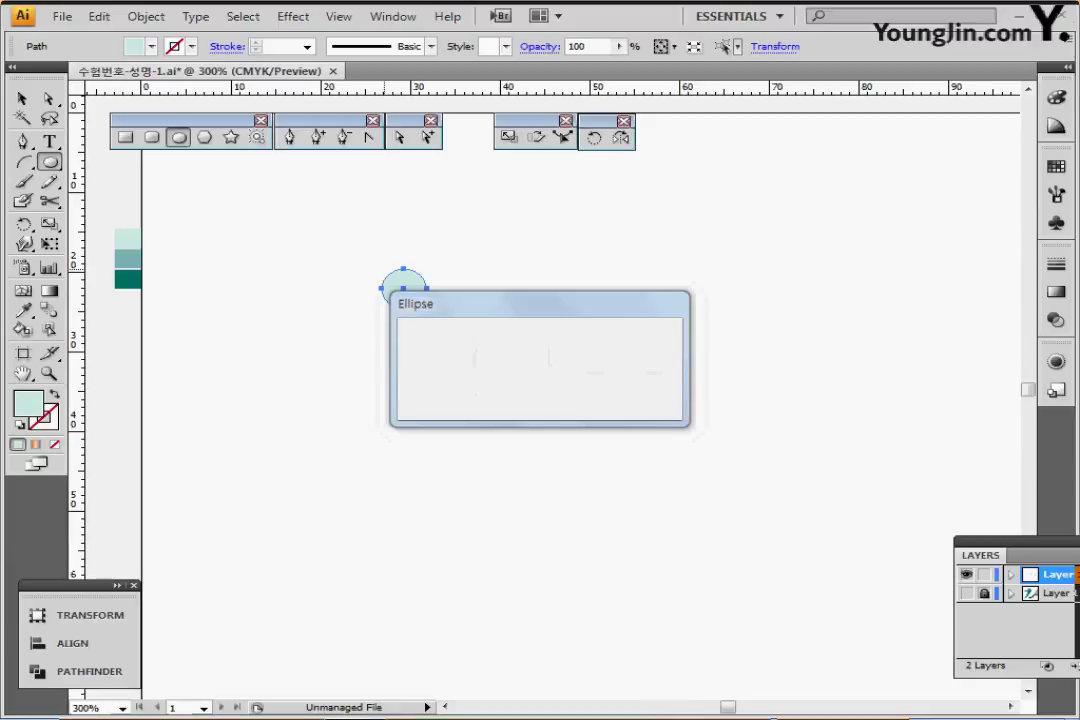
pyautogui.keyDown('ctrl'); pyautogui.click(504, 363); pyautogui.keyUp('ctrl')
pyautogui.moveTo(520, 328); pyautogui.dragTo(362, 288)
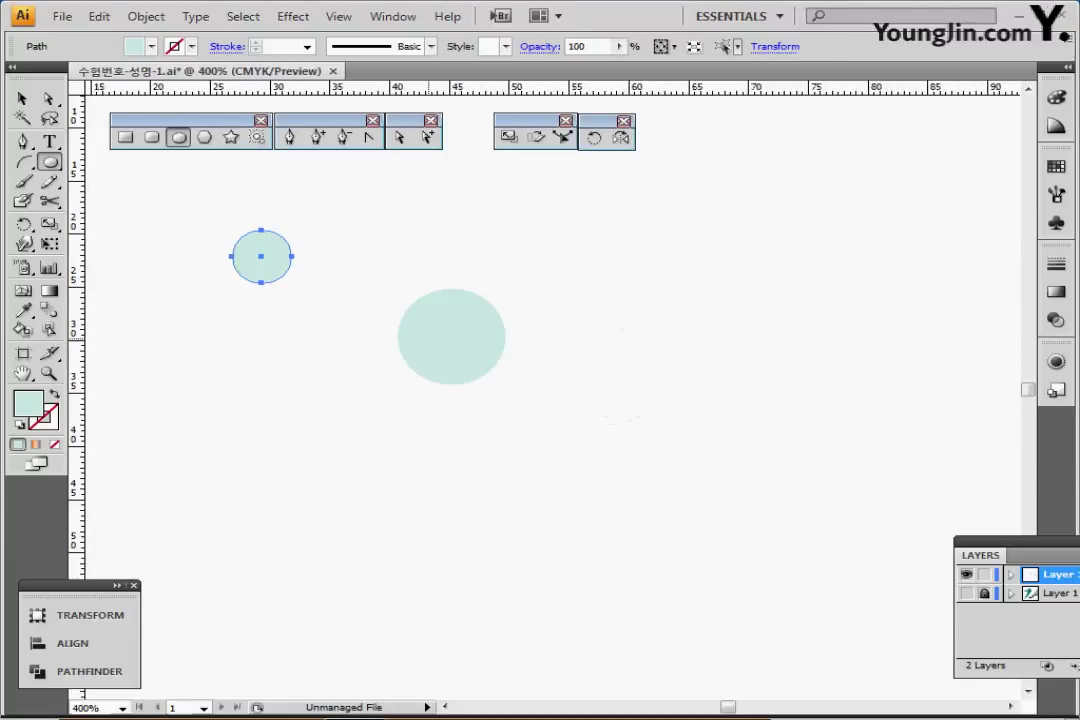
# Step: Place the 5 mm circle on the large circle's upper-left edge and give it the default white fill and black stroke
pyautogui.moveTo(261, 256); pyautogui.dragTo(395, 297)
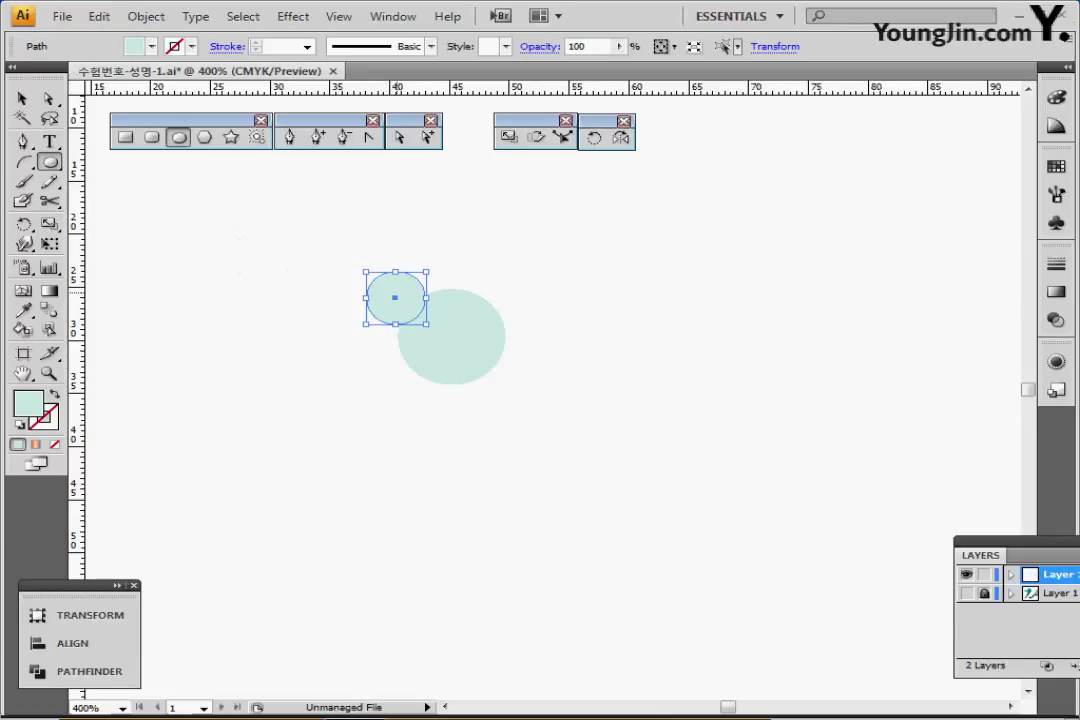
pyautogui.press('ctrl')
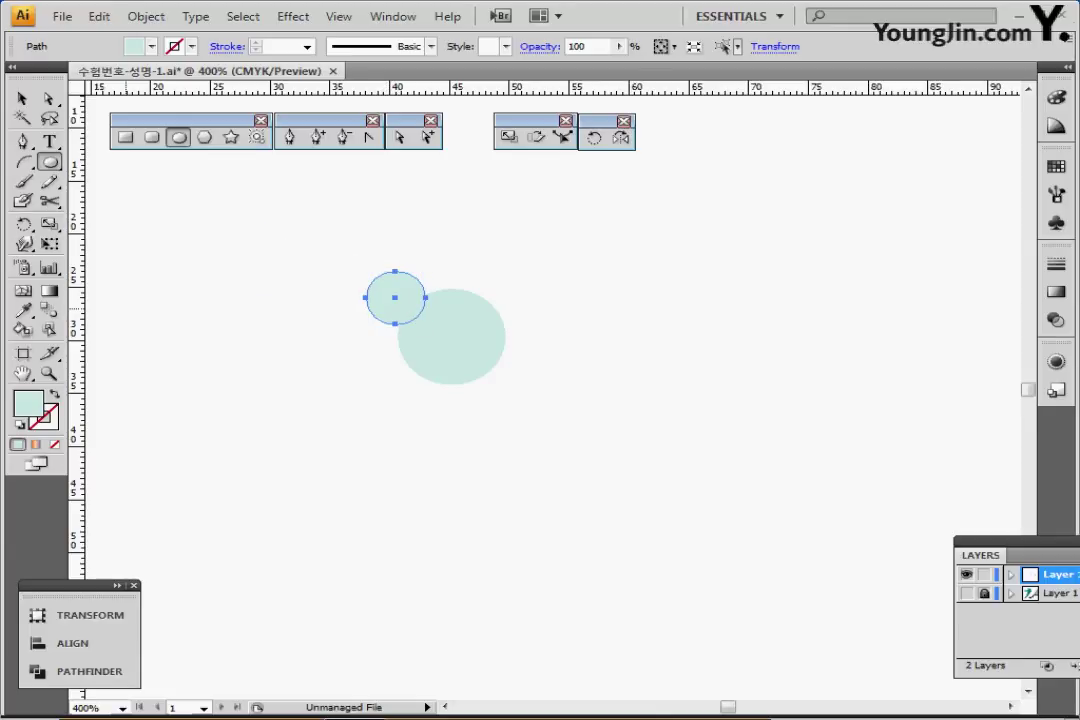
pyautogui.press('d')
pyautogui.hotkey('ctrl', 'shift', 'a')
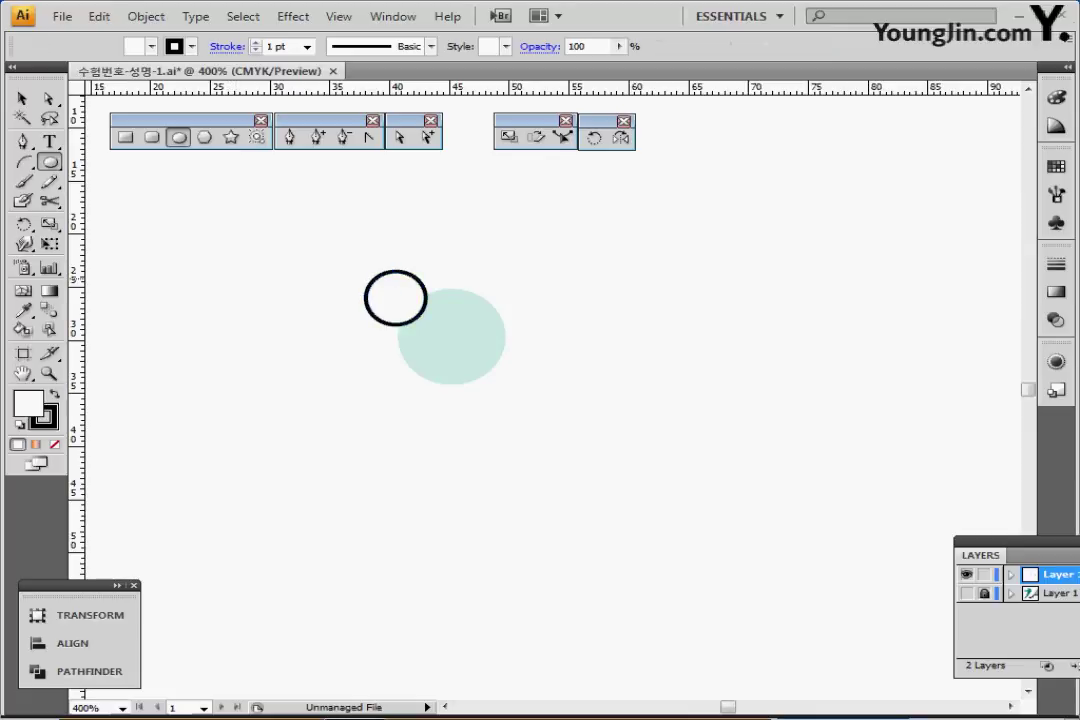
# Step: Make a copy of the outlined 5 mm circle scaled uniformly to 80%
pyautogui.hotkey('ctrl', '+')
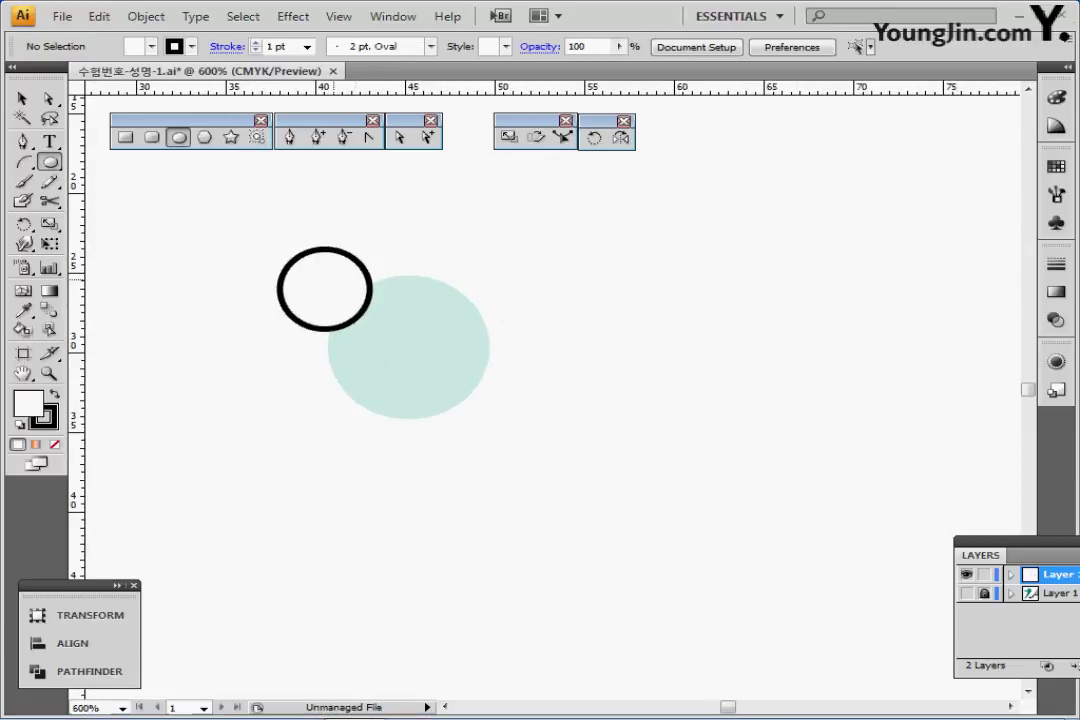
pyautogui.keyDown('ctrl'); pyautogui.click(332, 281); pyautogui.keyUp('ctrl')
pyautogui.hotkey('ctrl', 'shift', 'b')
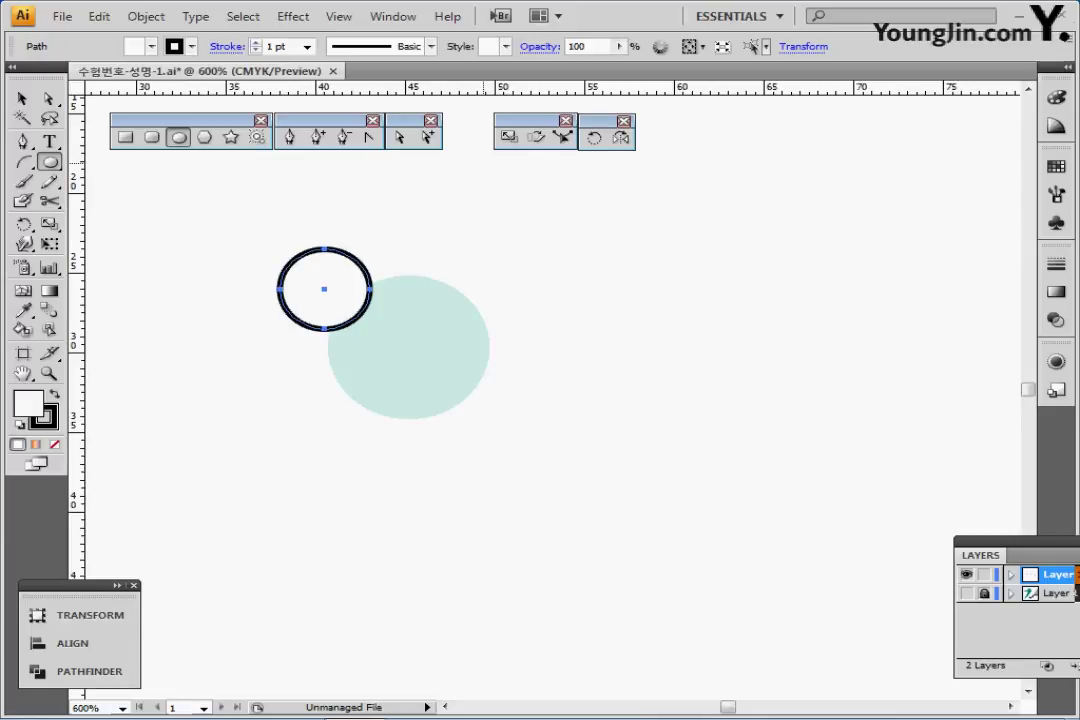
pyautogui.doubleClick(509, 137)
pyautogui.write('80')
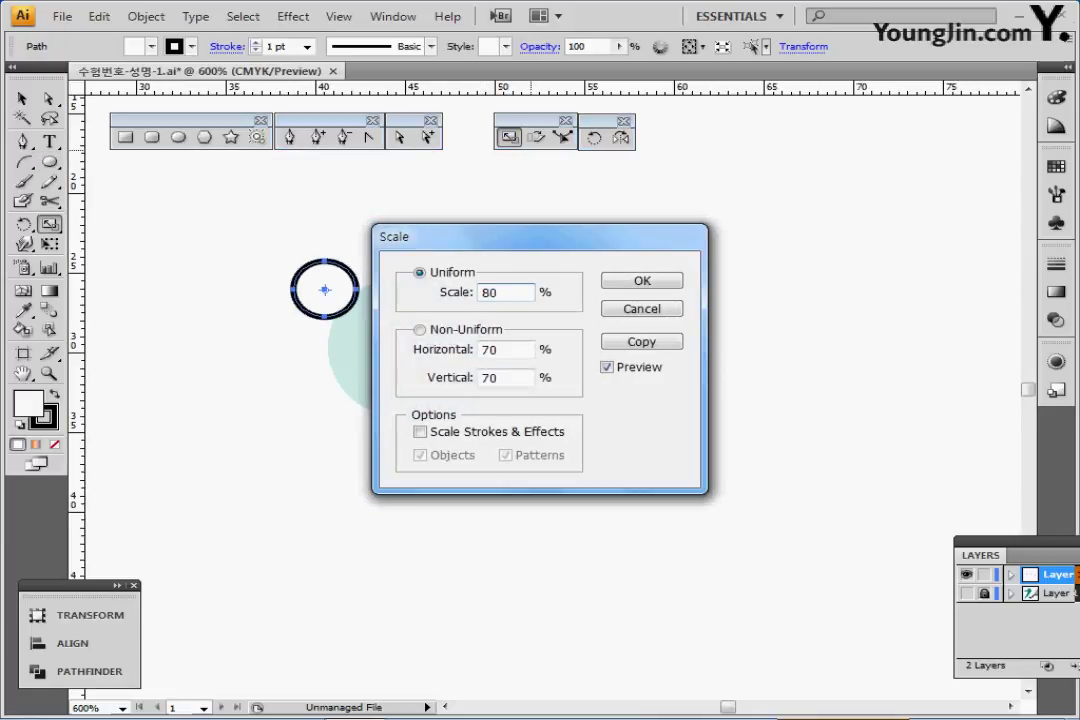
pyautogui.click(641, 342)
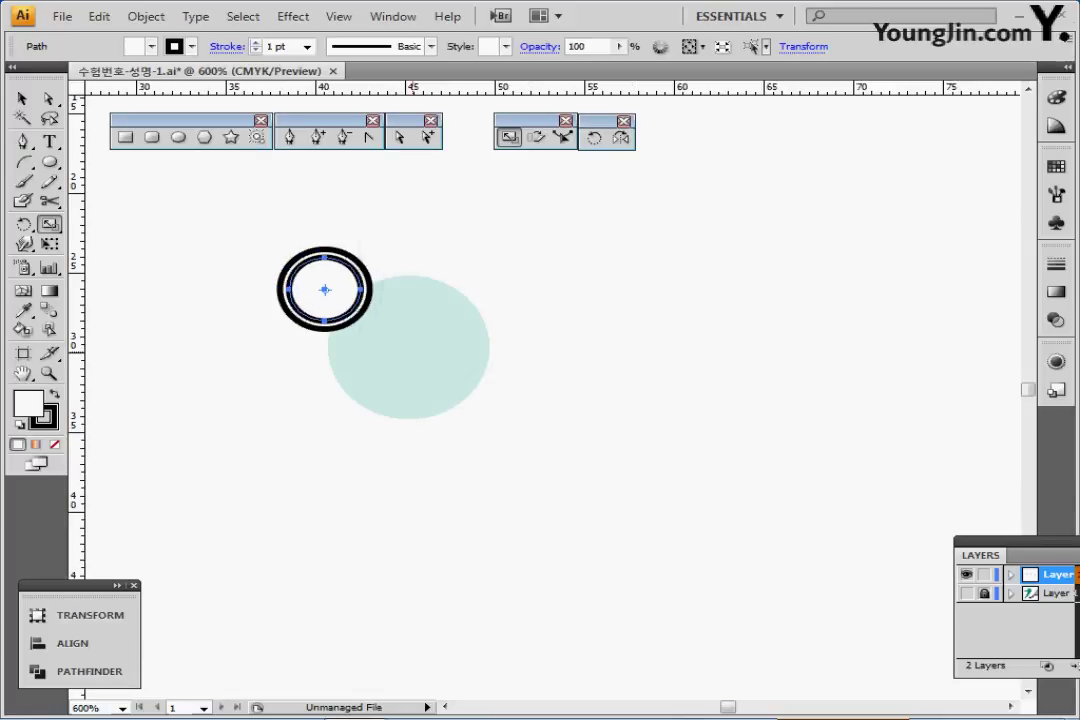
# Step: Apply the large circle's pale green, strokeless appearance to the inner scaled circle and deselect it
pyautogui.press('i')
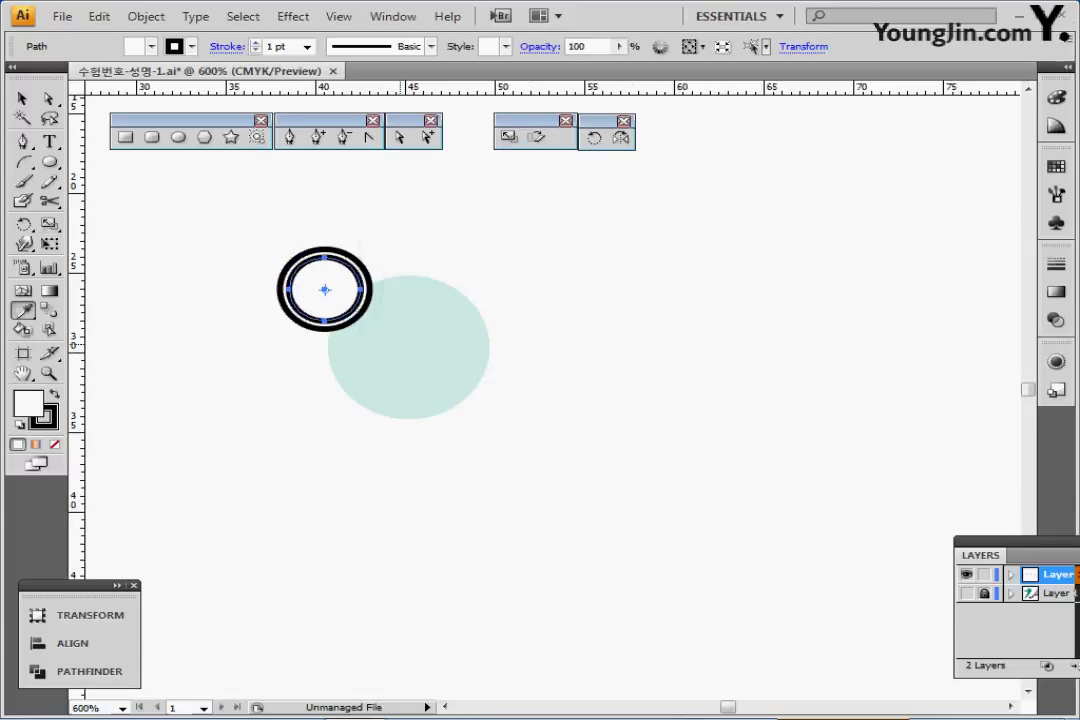
pyautogui.click(428, 345)
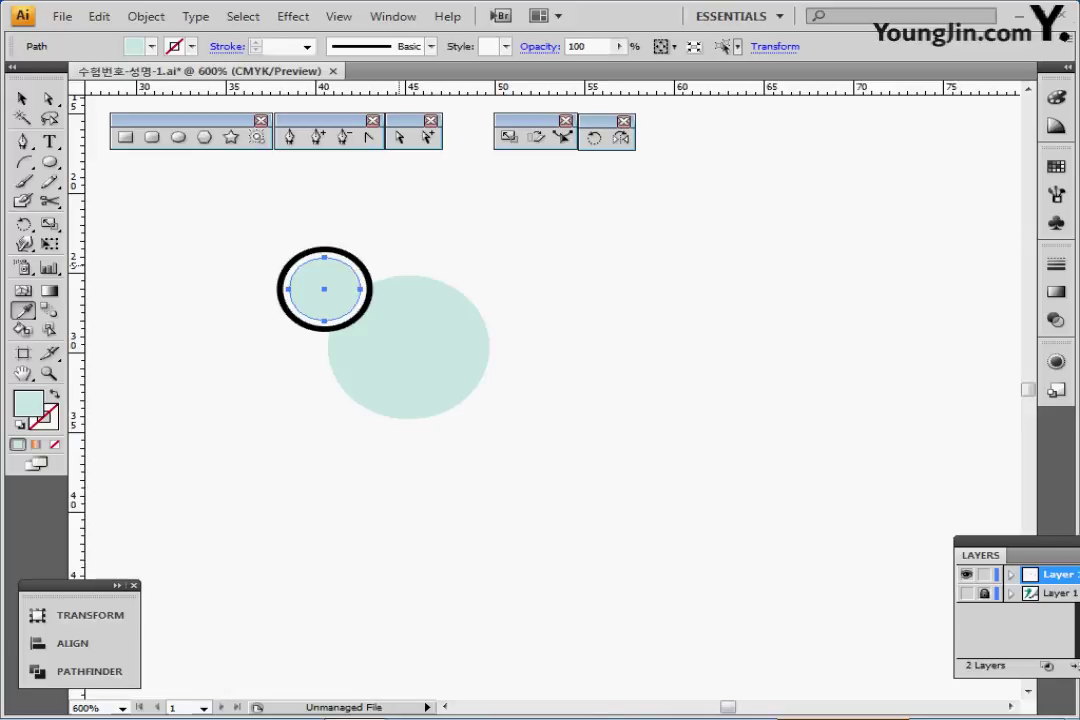
pyautogui.keyDown('ctrl'); pyautogui.click(438, 251); pyautogui.keyUp('ctrl')
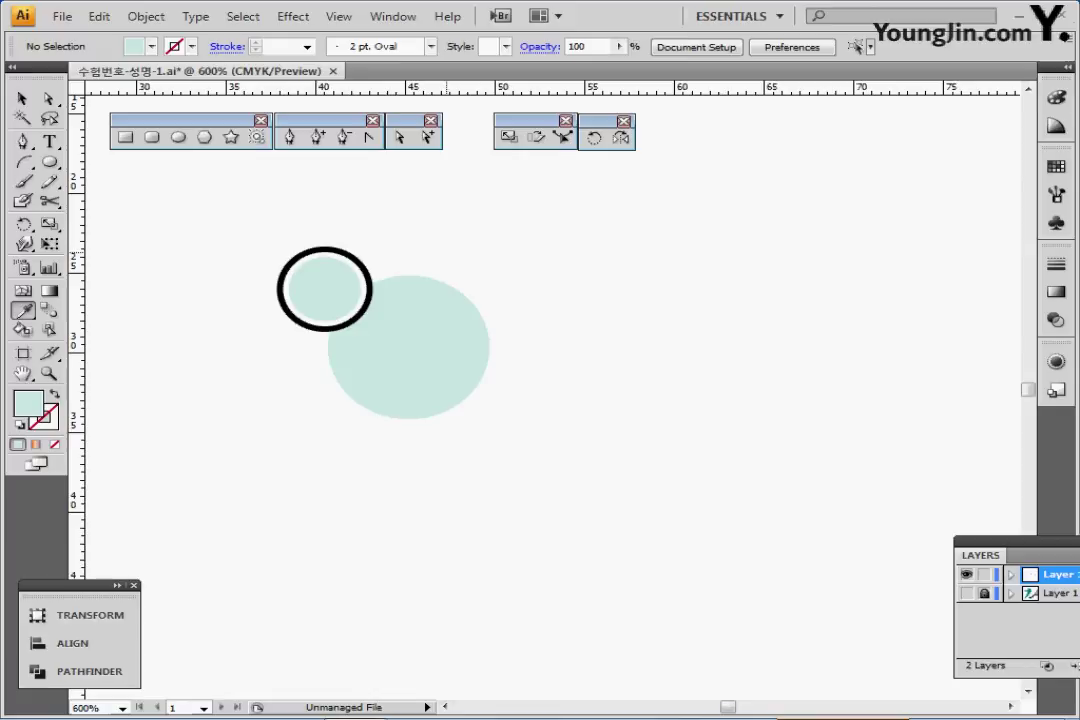
# Step: Subtract the black-outlined circle from the large green circle with Pathfinder's Minus Front
pyautogui.moveTo(443, 244); pyautogui.dragTo(366, 313)
pyautogui.hotkey('ctrl', 'a')
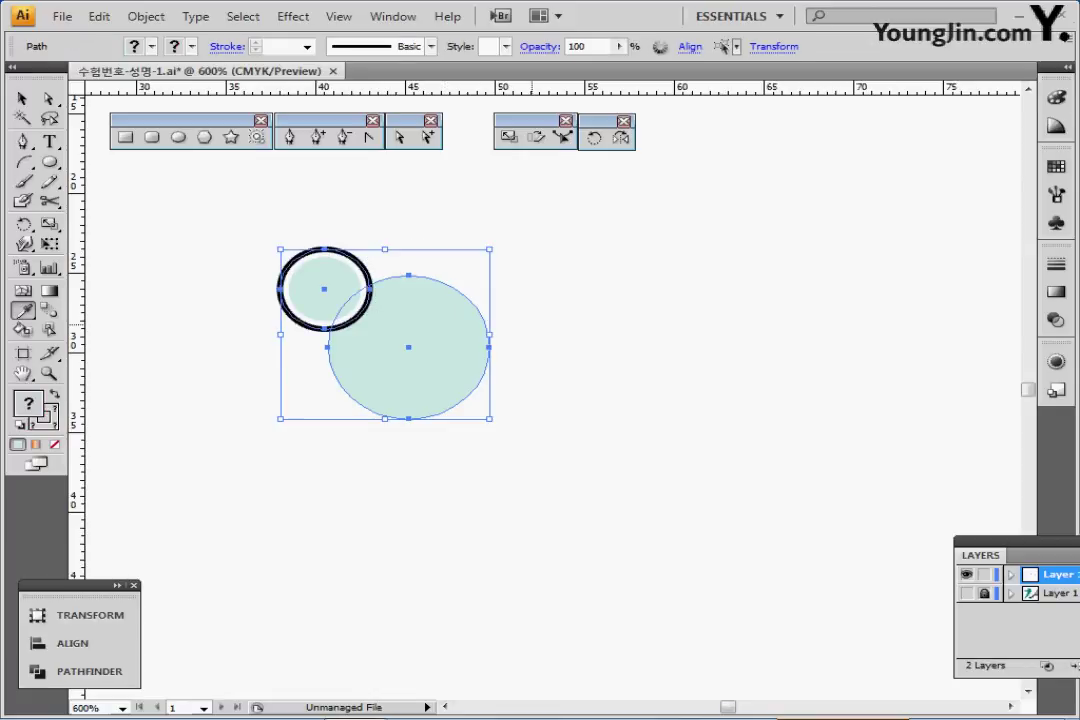
pyautogui.click(117, 586)
pyautogui.moveTo(120, 586); pyautogui.dragTo(213, 80)
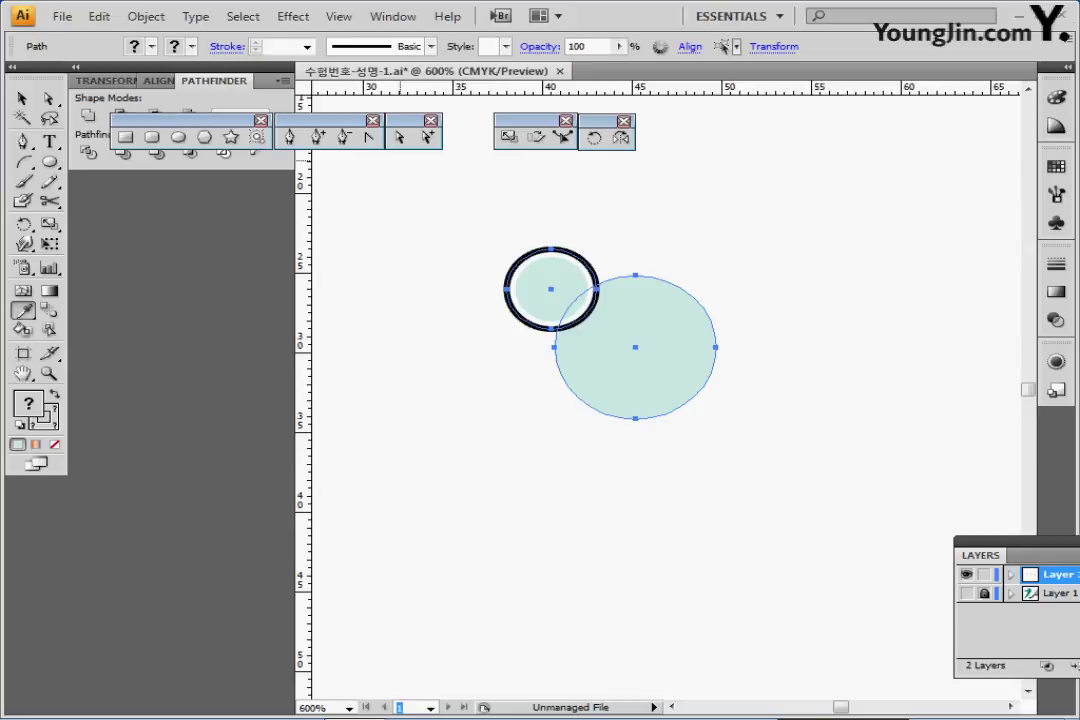
pyautogui.moveTo(190, 67); pyautogui.dragTo(215, 85)
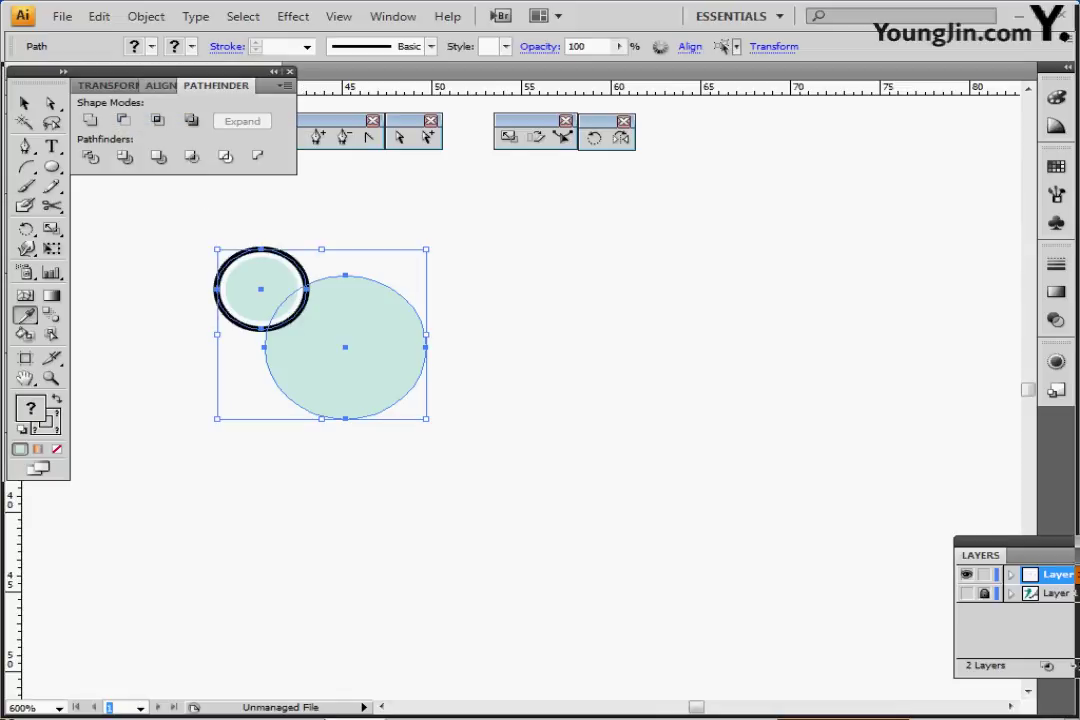
pyautogui.click(123, 120)
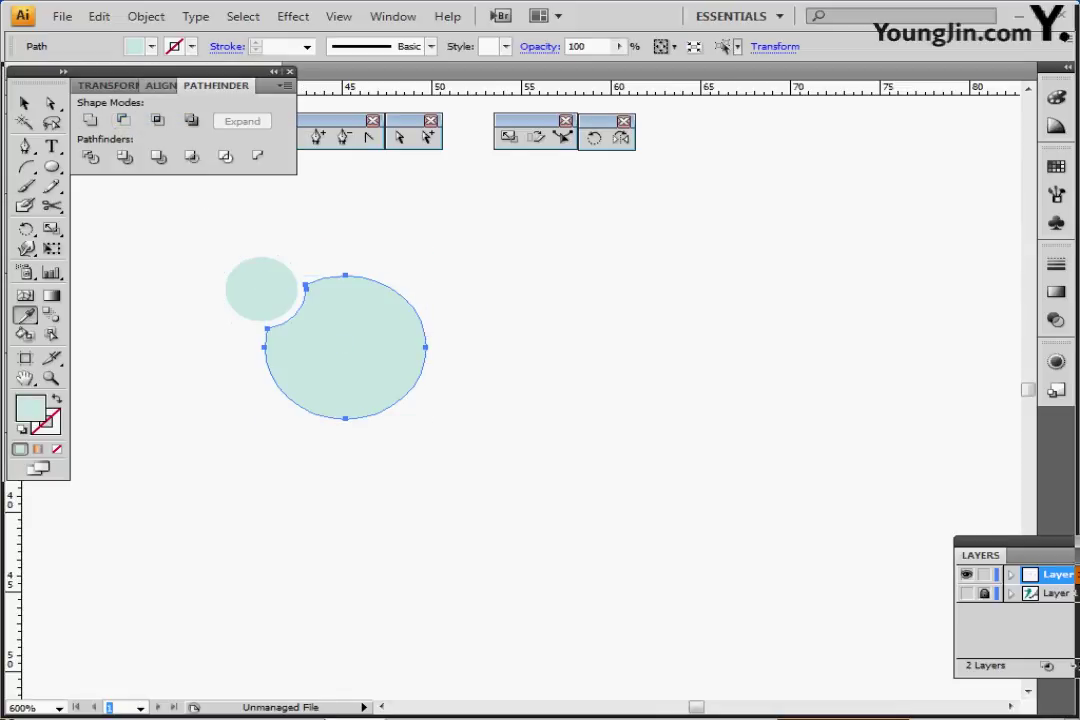
pyautogui.hotkey('ctrl', 'shift', 'a')
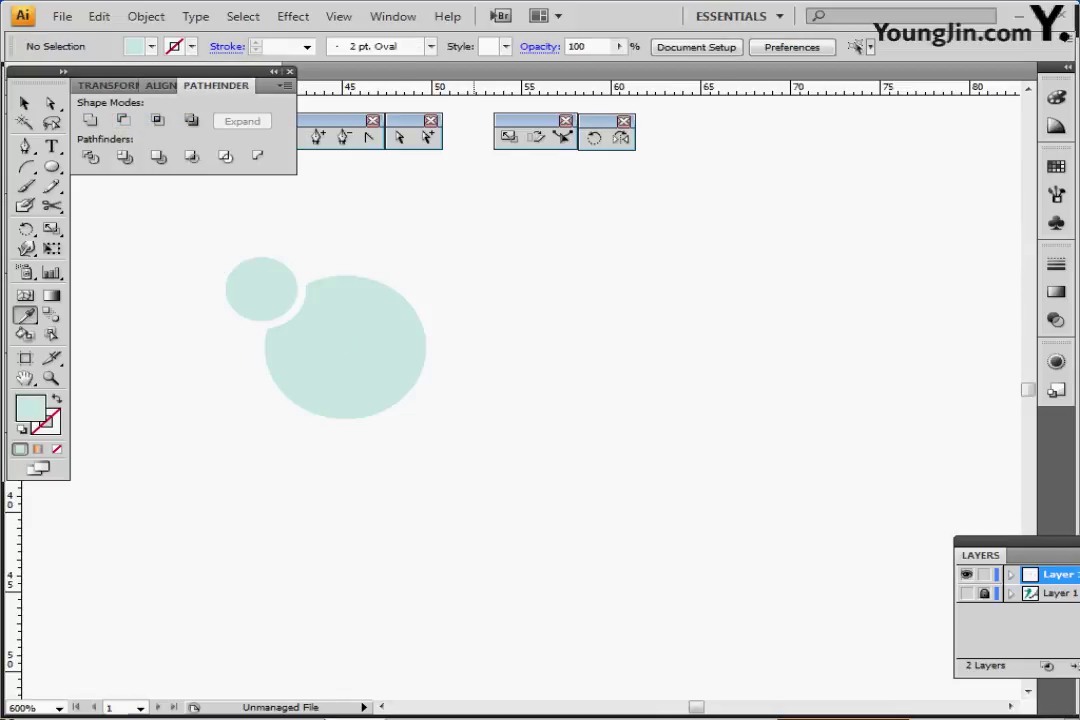
# Step: Place the floating Pen tools beside the Rotate tools, and activate the Pen tool with the Layer 1 outline sketch shown
pyautogui.moveTo(445, 440); pyautogui.dragTo(437, 402)
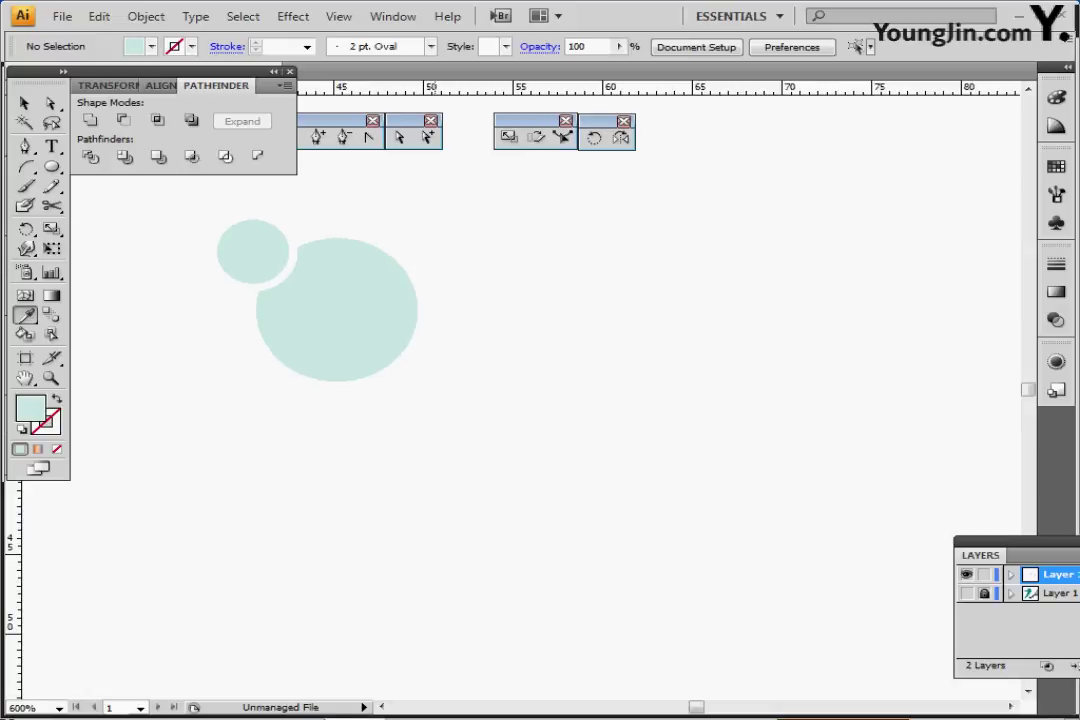
pyautogui.hotkey('ctrl', '-')
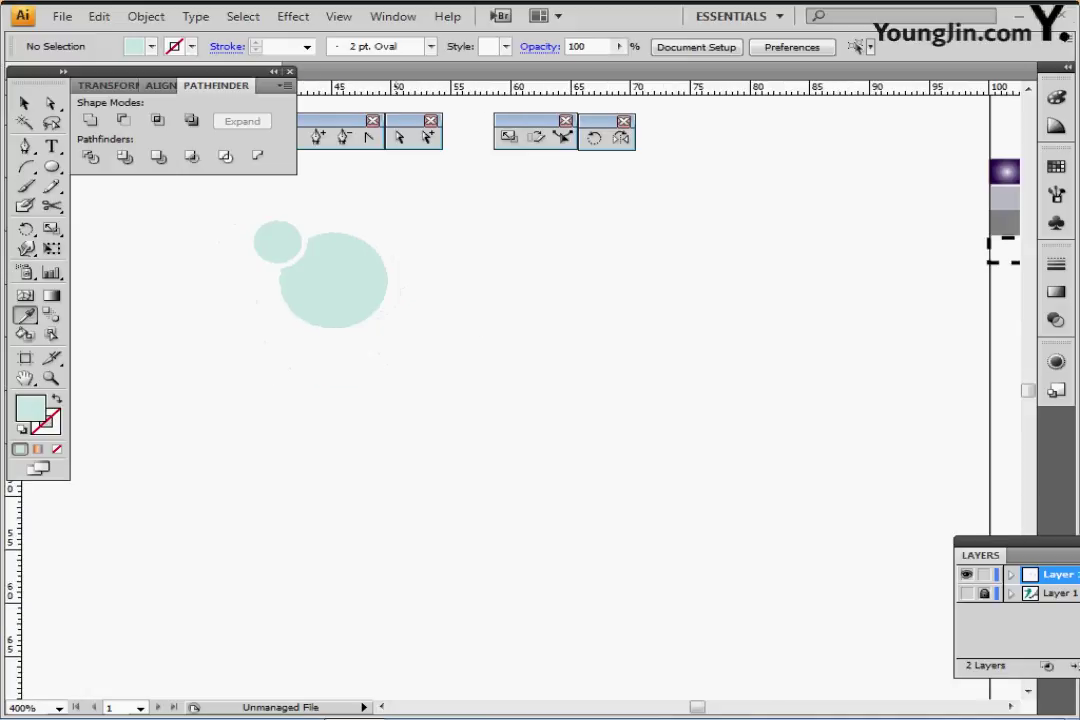
pyautogui.moveTo(330, 120); pyautogui.dragTo(686, 120)
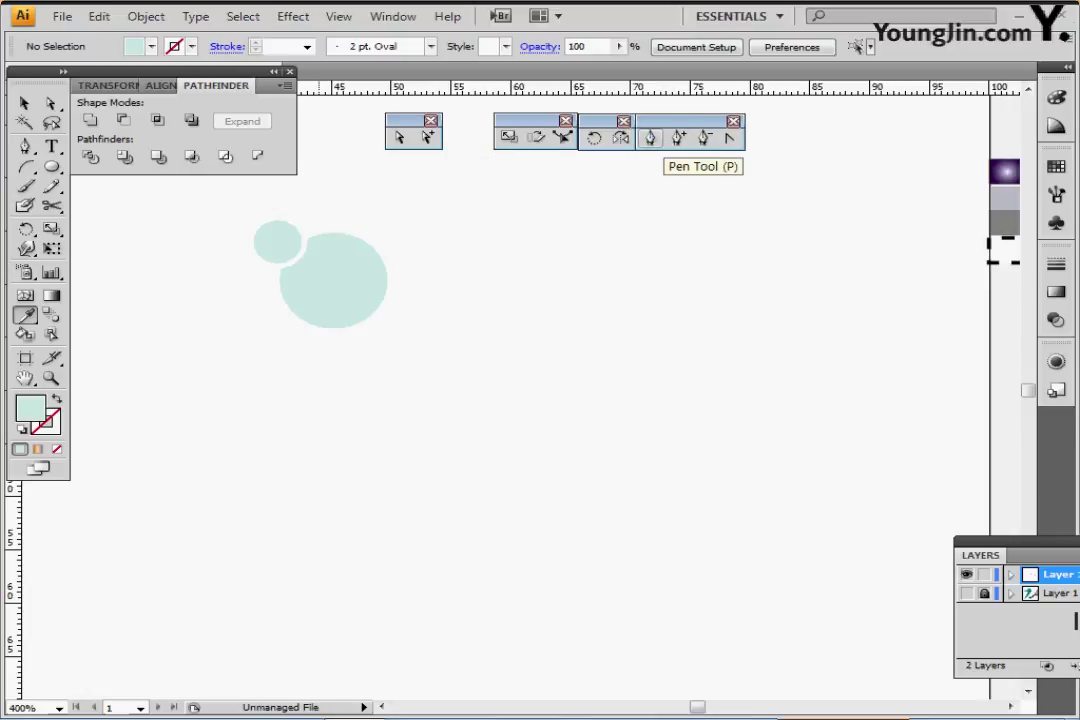
pyautogui.click(650, 137)
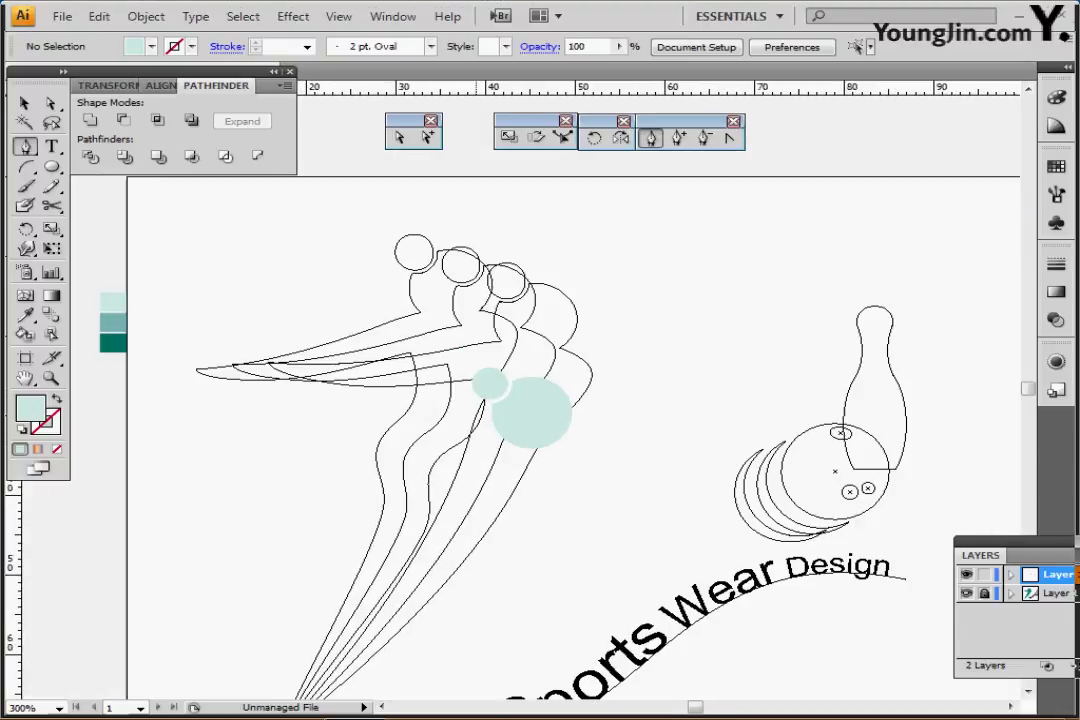
# Step: Move both green shapes together onto the head and upper body of the leftmost figure in the sketch
pyautogui.moveTo(474, 338); pyautogui.dragTo(448, 282)
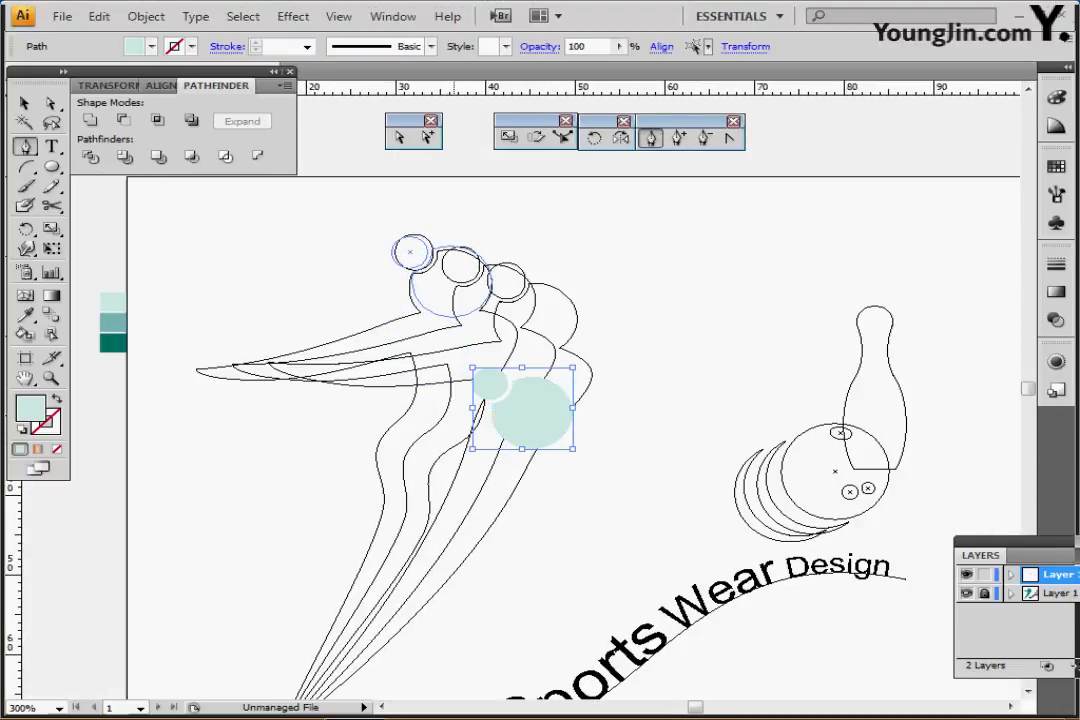
pyautogui.moveTo(454, 282); pyautogui.dragTo(453, 281)
pyautogui.keyDown('ctrl'); pyautogui.click(477, 331); pyautogui.keyUp('ctrl')
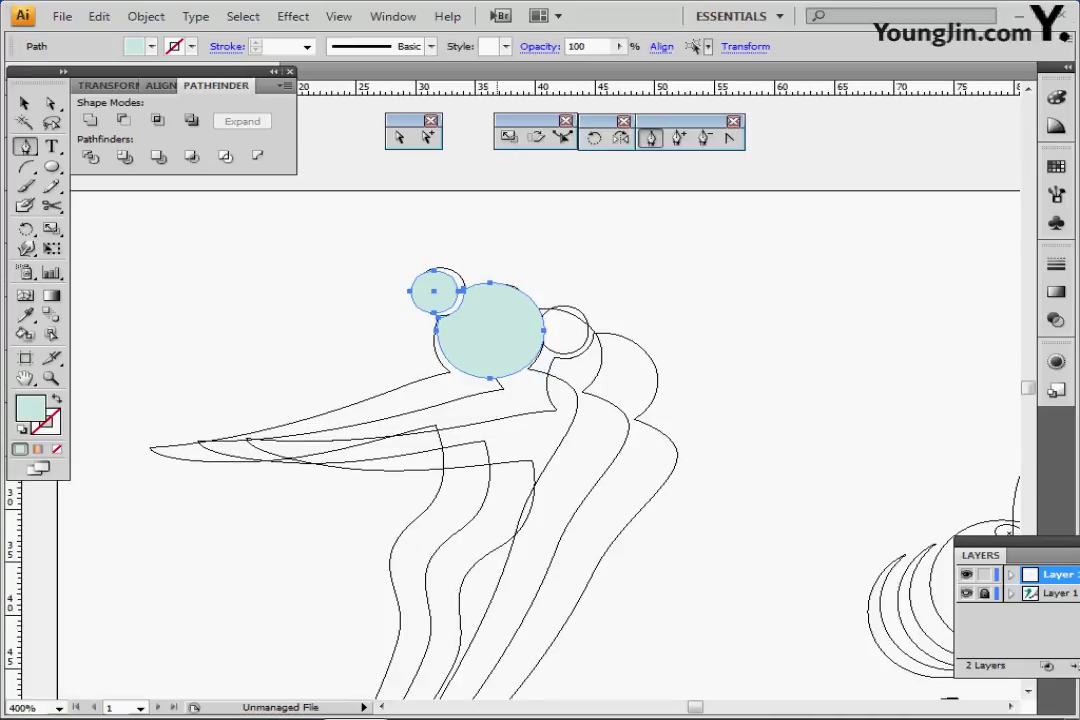
pyautogui.moveTo(497, 331); pyautogui.dragTo(502, 334)
# Step: Try rotating both green shapes slightly clockwise to match the sketch, and undo it
pyautogui.moveTo(569, 373)
pyautogui.mouseDown()
pyautogui.moveTo(573, 340)
pyautogui.moveTo(556, 369)
pyautogui.mouseUp()
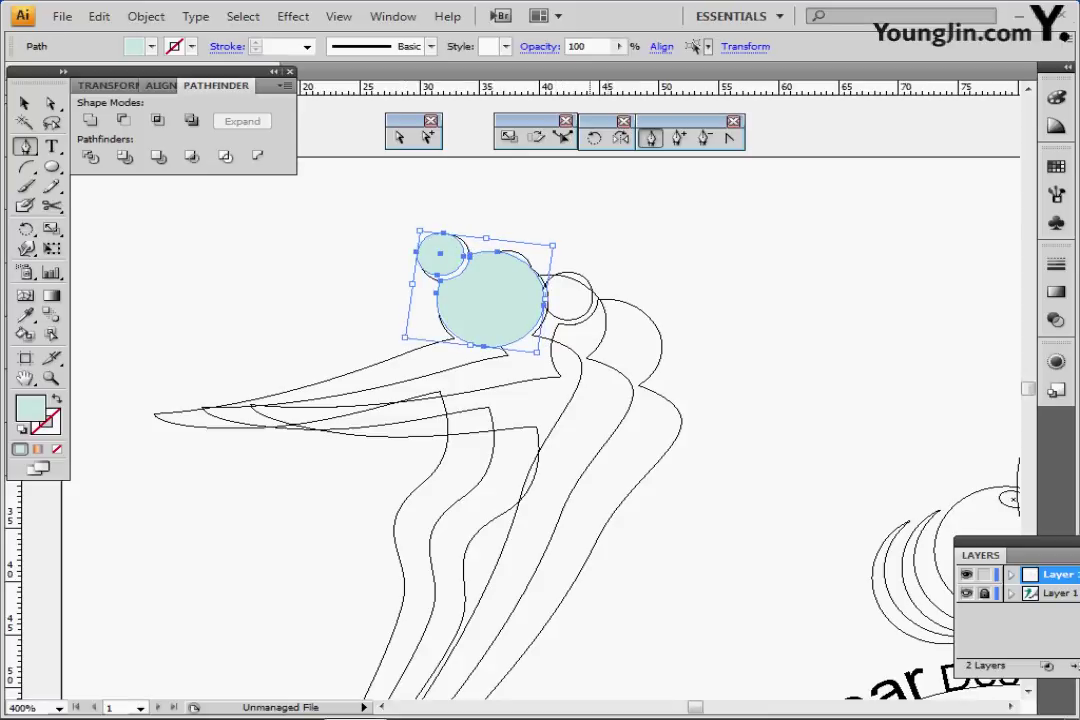
pyautogui.keyDown('ctrl'); pyautogui.click(598, 352); pyautogui.keyUp('ctrl')
pyautogui.keyDown('ctrl'); pyautogui.click(492, 300); pyautogui.keyUp('ctrl')
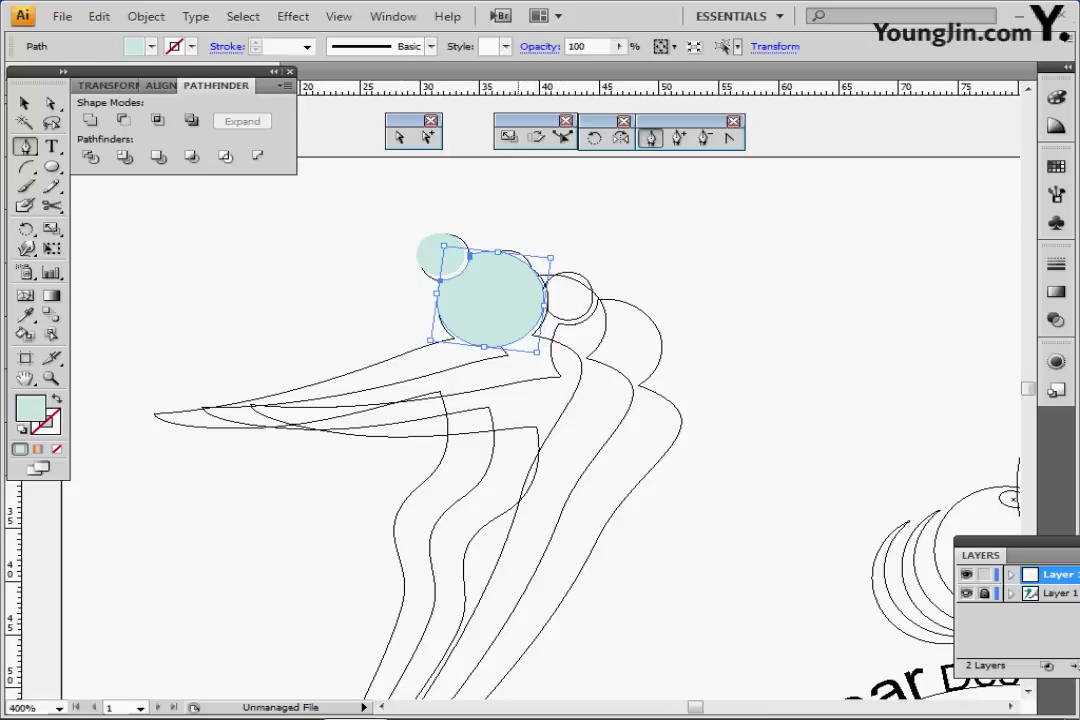
pyautogui.keyDown('ctrl'); pyautogui.click(441, 256); pyautogui.keyUp('ctrl')
pyautogui.hotkey('ctrl', 'z')
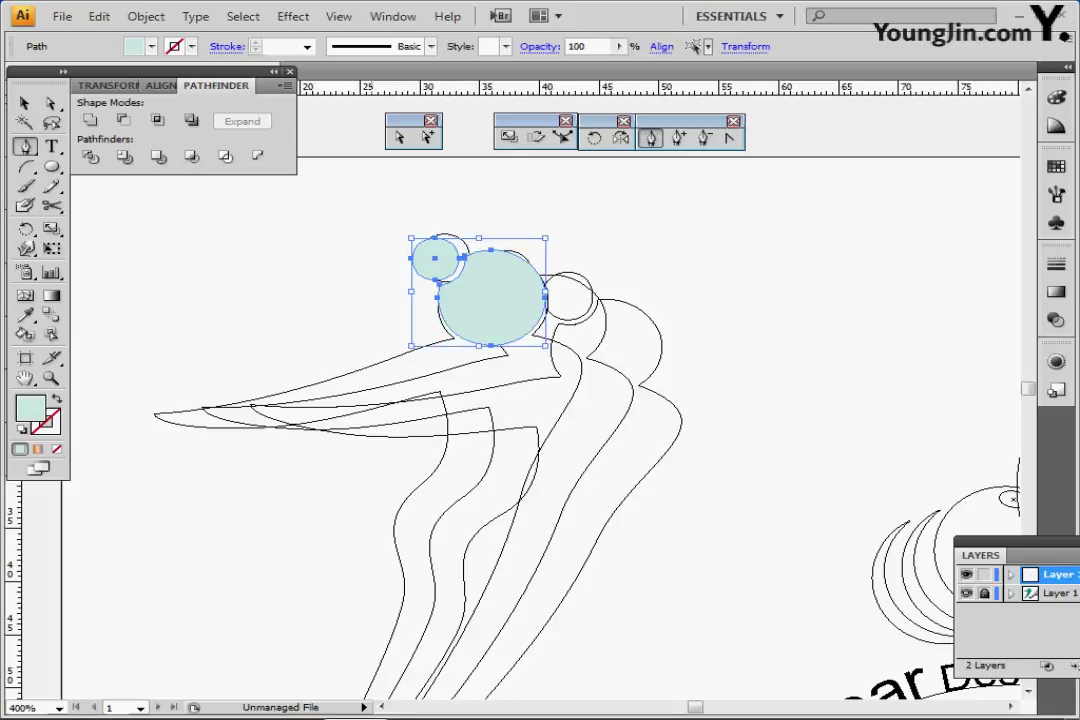
# Step: Reselect both green shapes, rotate them slightly and nudge them into line with the leftmost figure's outline
pyautogui.moveTo(368, 217); pyautogui.dragTo(449, 275)
pyautogui.moveTo(555, 231); pyautogui.dragTo(560, 237)
pyautogui.moveTo(505, 299); pyautogui.dragTo(509, 300)
pyautogui.keyDown('ctrl'); pyautogui.click(351, 235); pyautogui.keyUp('ctrl')
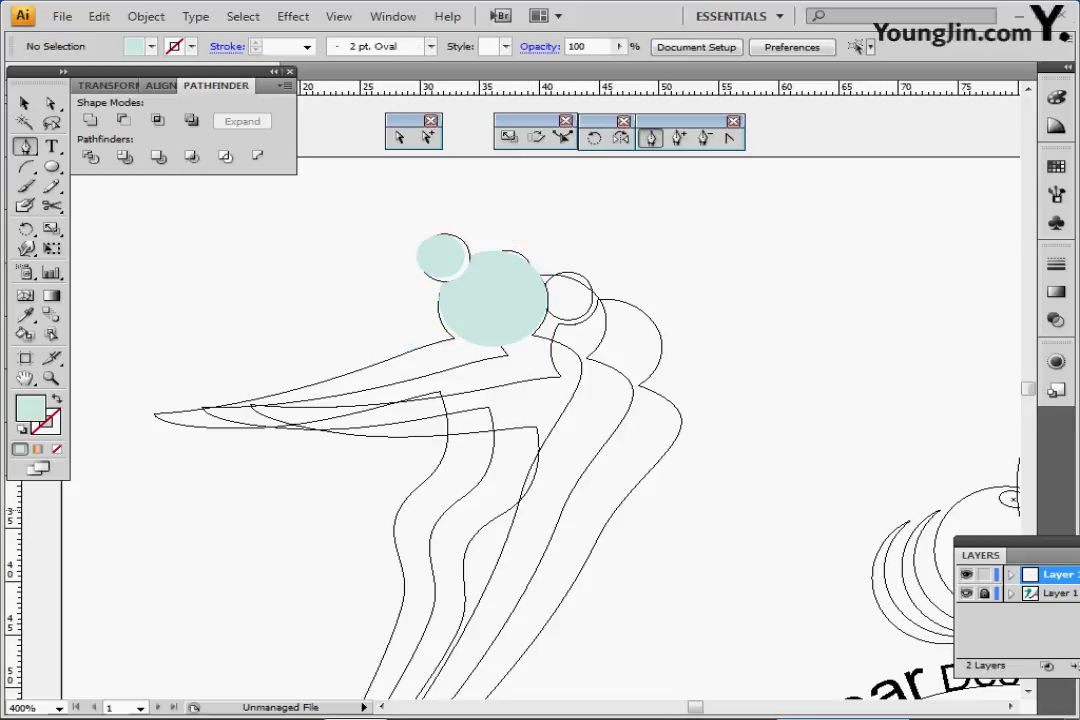
# Step: Set the drawing appearance to no fill with a 1 pt black stroke for tracing the figure
pyautogui.press('d')
pyautogui.press('/')
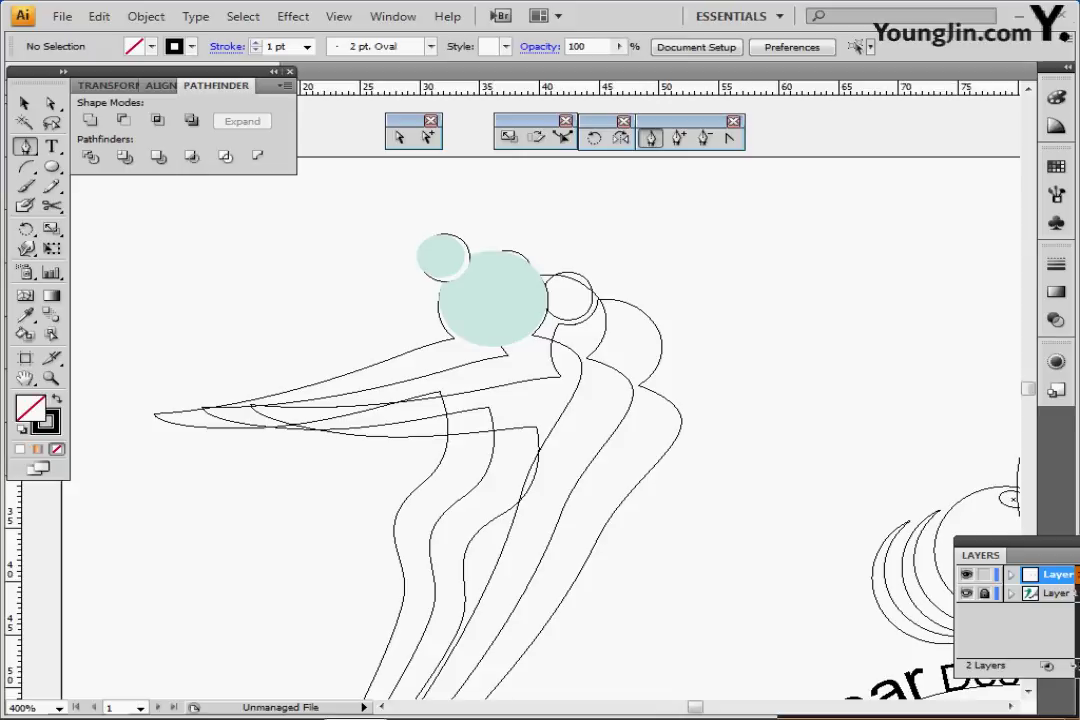
pyautogui.hotkey('ctrl', '+')
pyautogui.moveTo(440, 265); pyautogui.dragTo(419, 303)
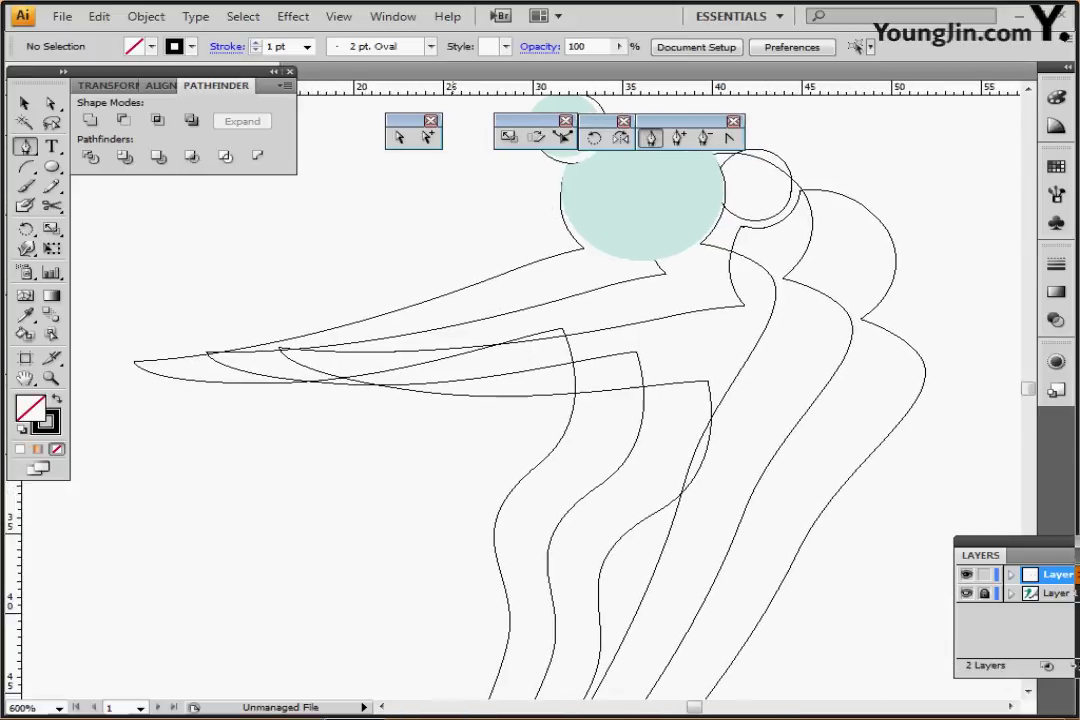
pyautogui.hotkey('ctrl', '-')
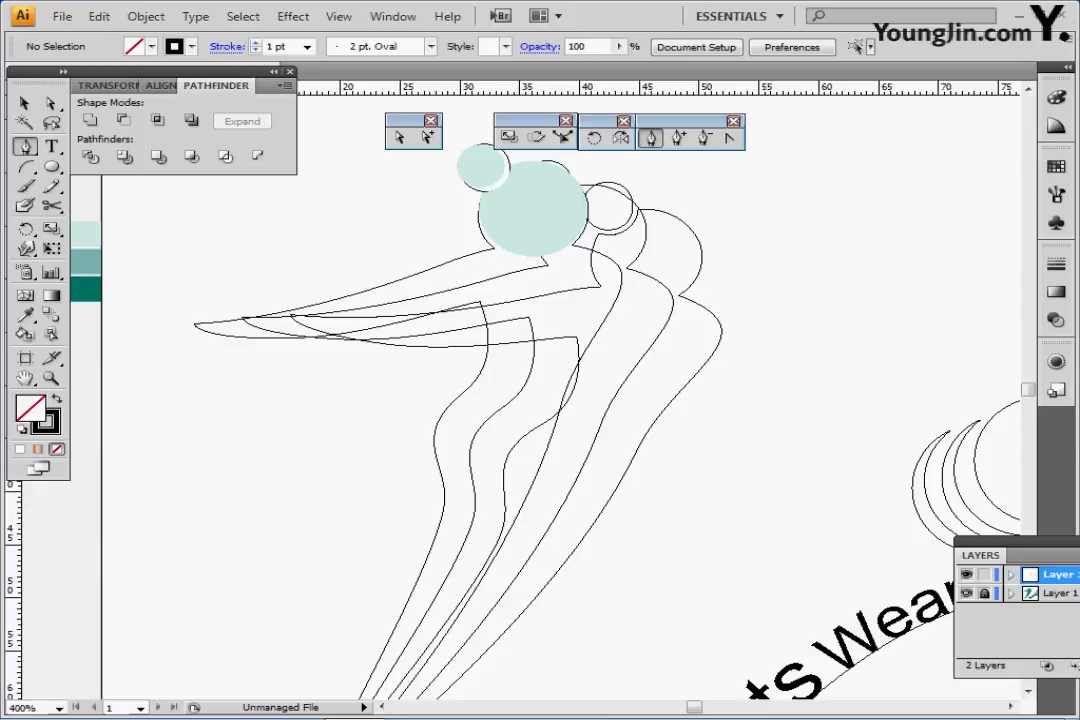
# Step: Trace the figure's upper arm edge from the fingertip with the Pen tool, continuing around the shoulder and down the back
pyautogui.click(193, 323)
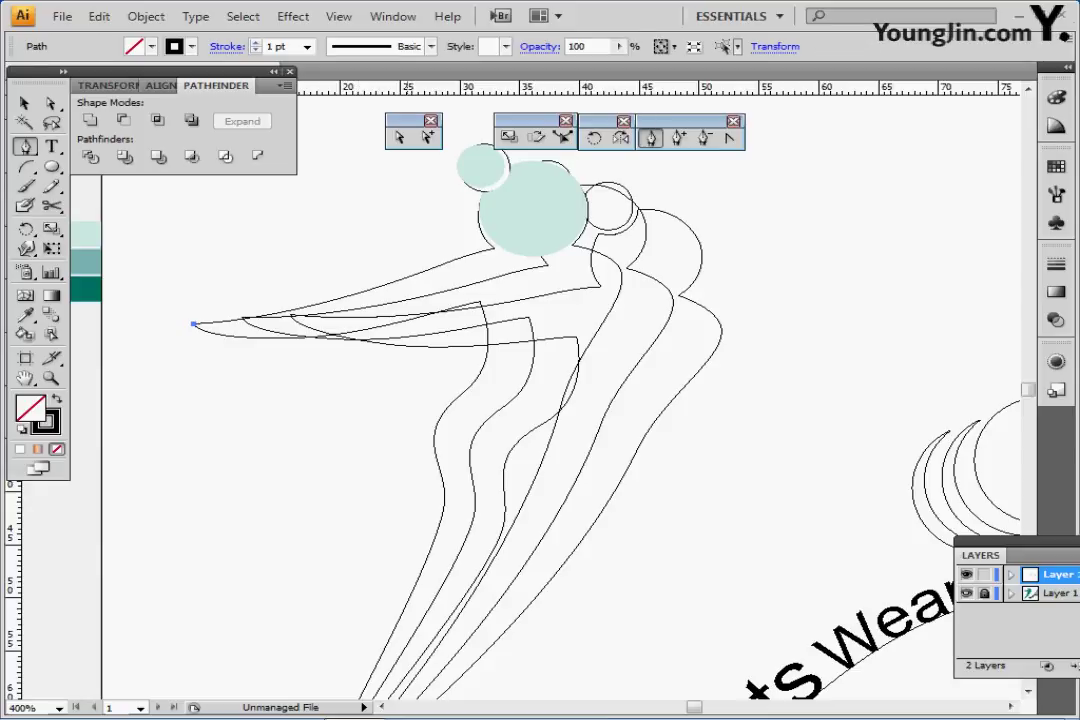
pyautogui.moveTo(409, 274); pyautogui.dragTo(489, 245)
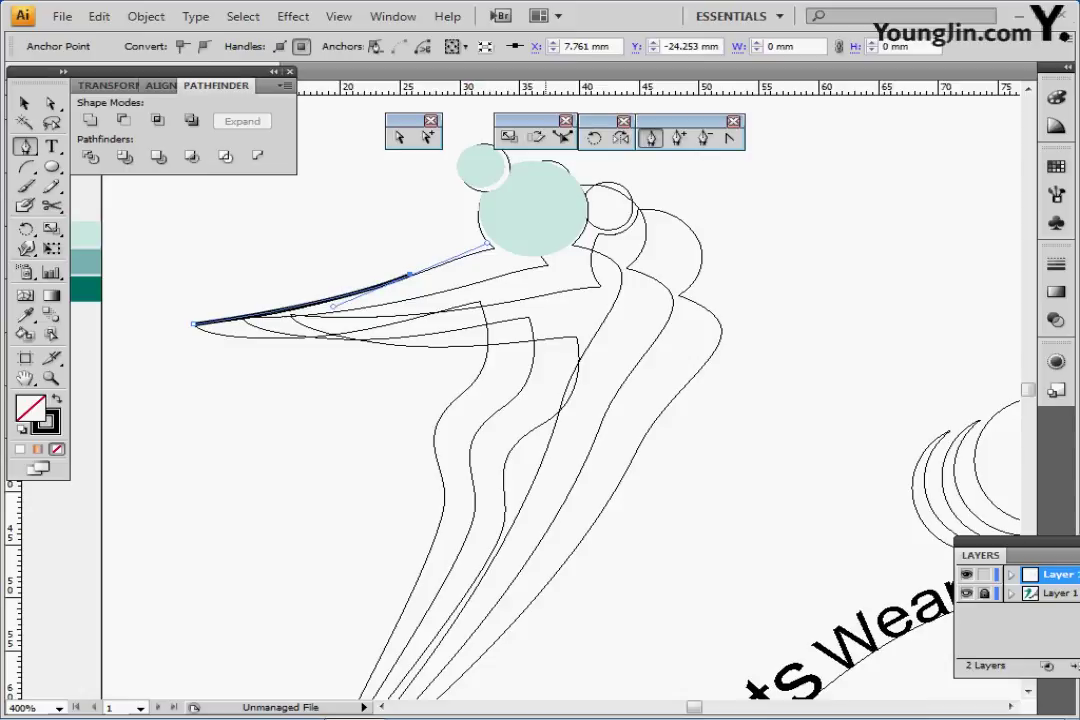
pyautogui.moveTo(581, 248); pyautogui.dragTo(598, 253)
pyautogui.moveTo(600, 329)
pyautogui.mouseDown()
pyautogui.moveTo(556, 405)
pyautogui.moveTo(549, 349)
pyautogui.mouseUp()
pyautogui.moveTo(536, 393); pyautogui.dragTo(592, 294)
# Step: Continue the path down to the foot tip, adjust the curve to the sketch and turn the tip anchor into a corner
pyautogui.keyDown('ctrl'); pyautogui.keyDown('alt'); pyautogui.click(556, 428); pyautogui.keyUp('alt'); pyautogui.keyUp('ctrl')
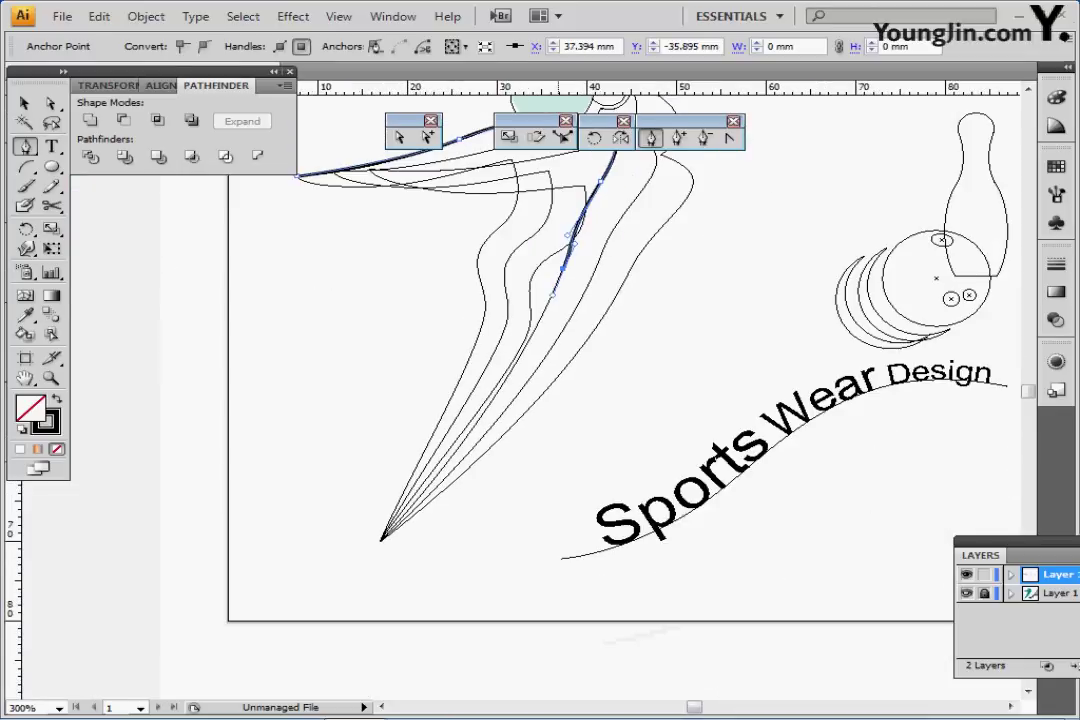
pyautogui.moveTo(426, 551); pyautogui.dragTo(384, 602)
pyautogui.keyDown('ctrl'); pyautogui.keyDown('alt'); pyautogui.click(384, 602); pyautogui.keyUp('alt'); pyautogui.keyUp('ctrl')
pyautogui.moveTo(466, 426); pyautogui.dragTo(319, 573)
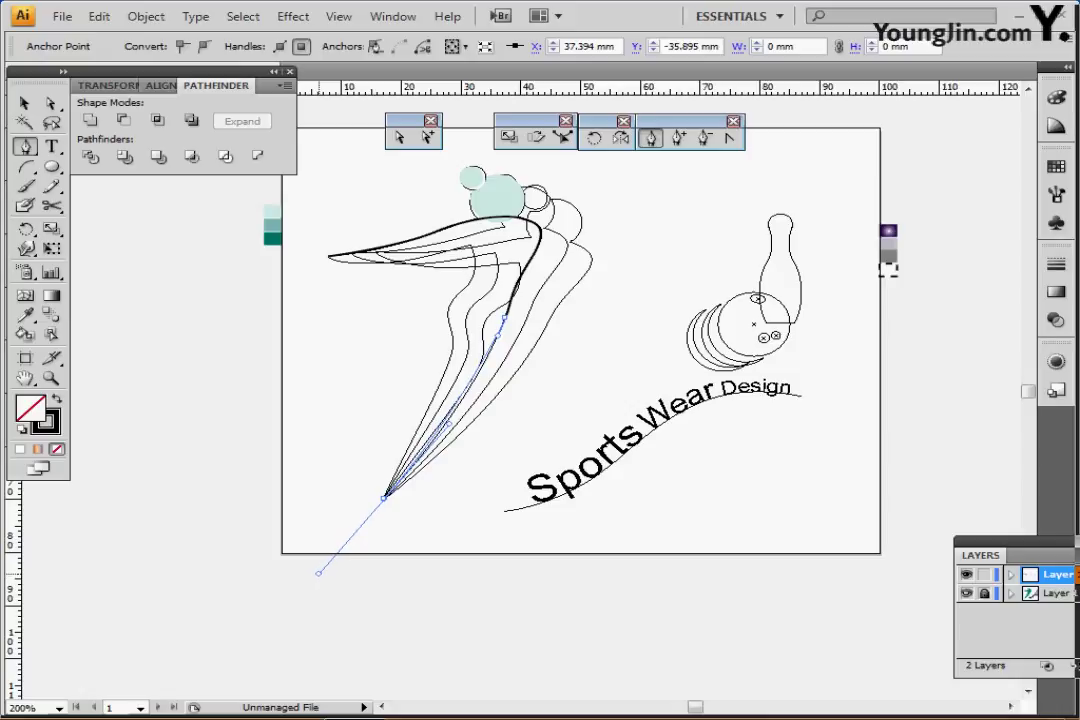
pyautogui.moveTo(319, 573); pyautogui.dragTo(321, 573)
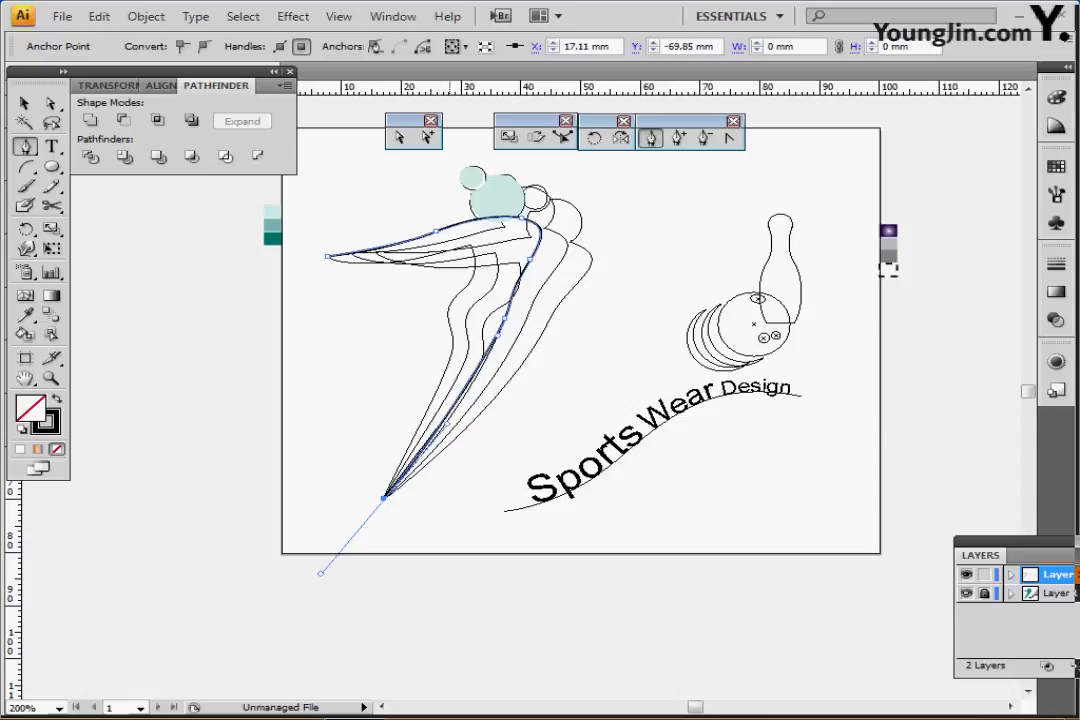
pyautogui.keyDown('ctrl'); pyautogui.moveTo(447, 424); pyautogui.dragTo(458, 417); pyautogui.keyUp('ctrl')
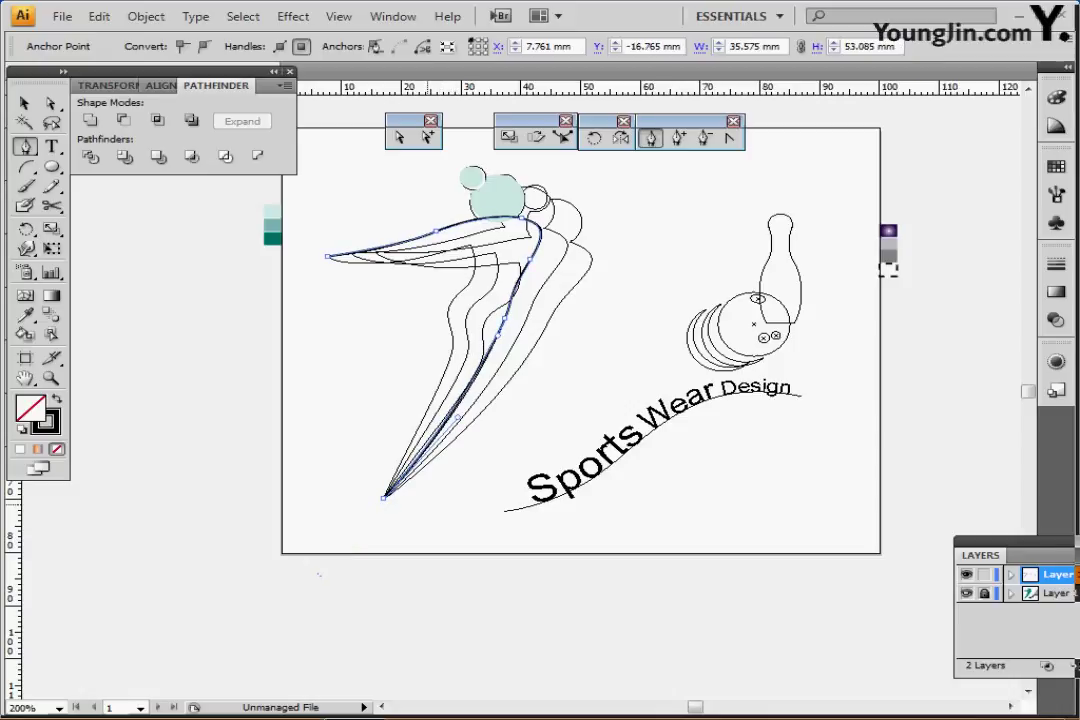
pyautogui.click(384, 498)
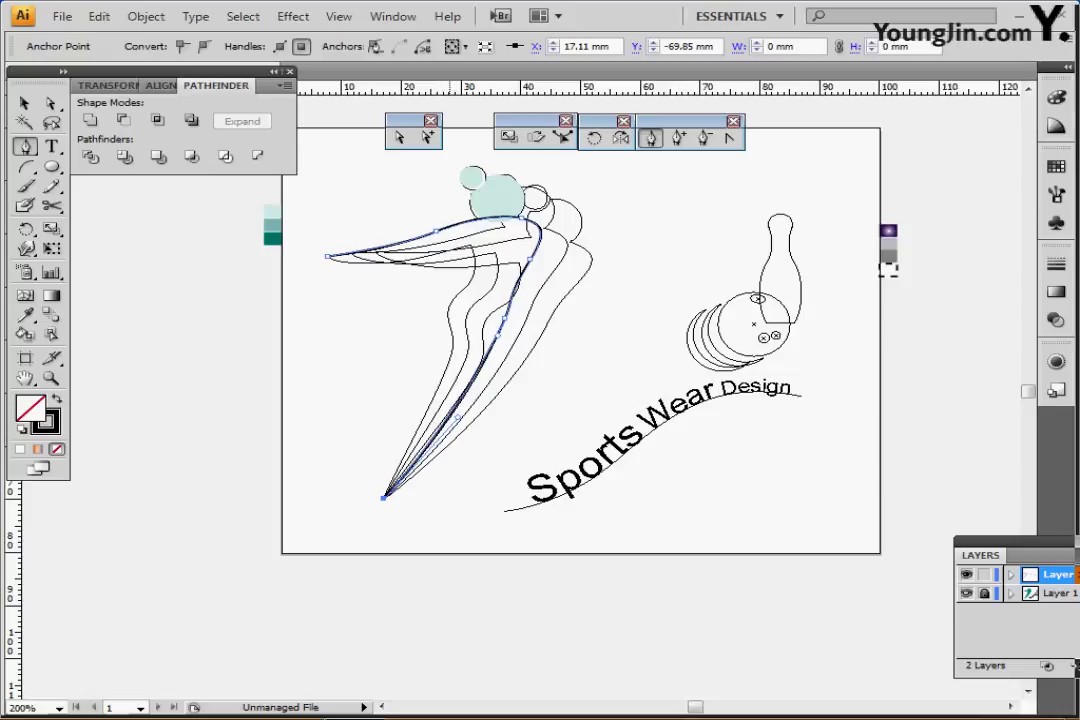
# Step: Trace the front of the leg, waist and chest up to the armpit, ending in a corner anchor
pyautogui.moveTo(443, 373); pyautogui.dragTo(445, 305)
pyautogui.keyDown('ctrl'); pyautogui.click(464, 325); pyautogui.keyUp('ctrl')
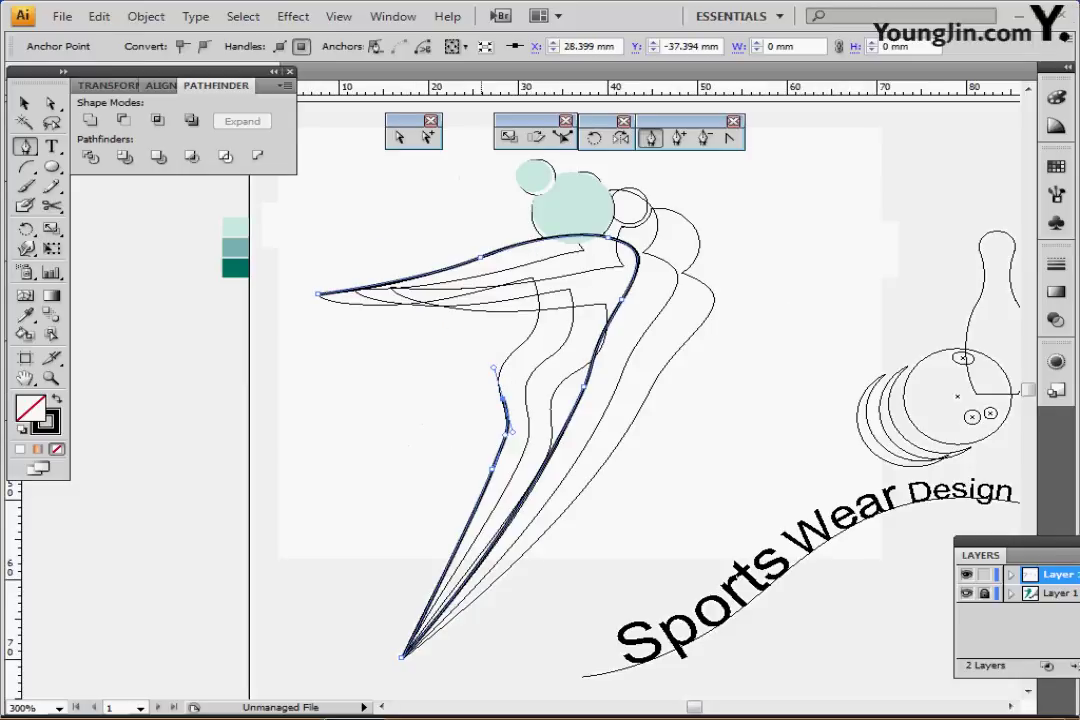
pyautogui.hotkey('ctrl', '=')
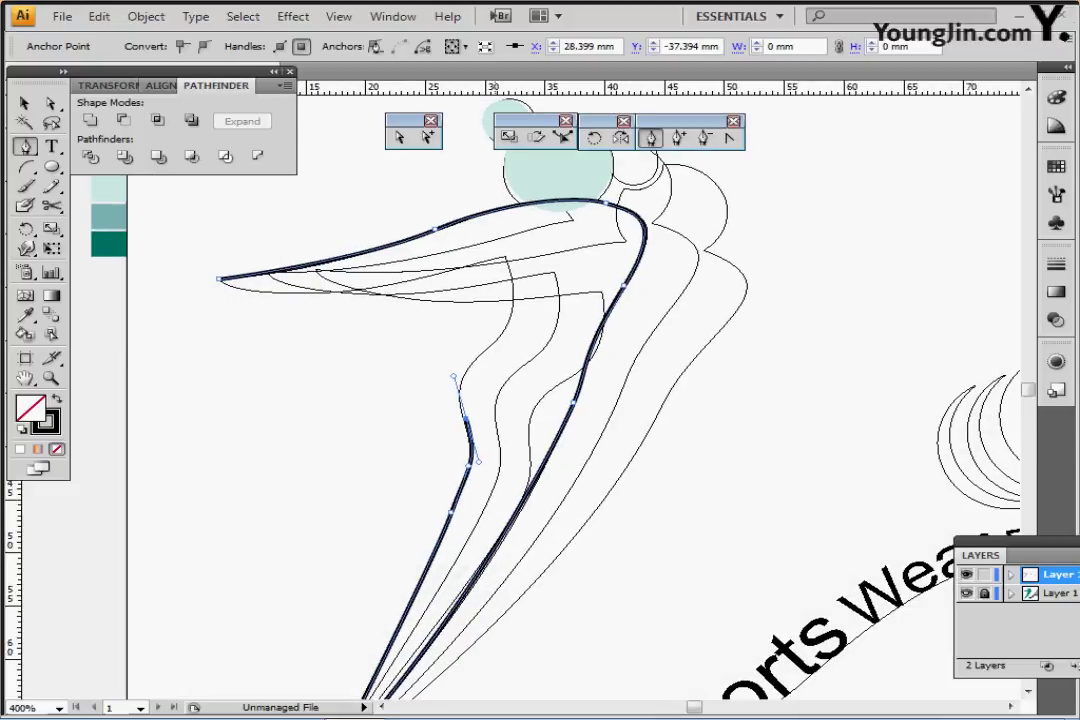
pyautogui.moveTo(496, 338); pyautogui.dragTo(527, 305)
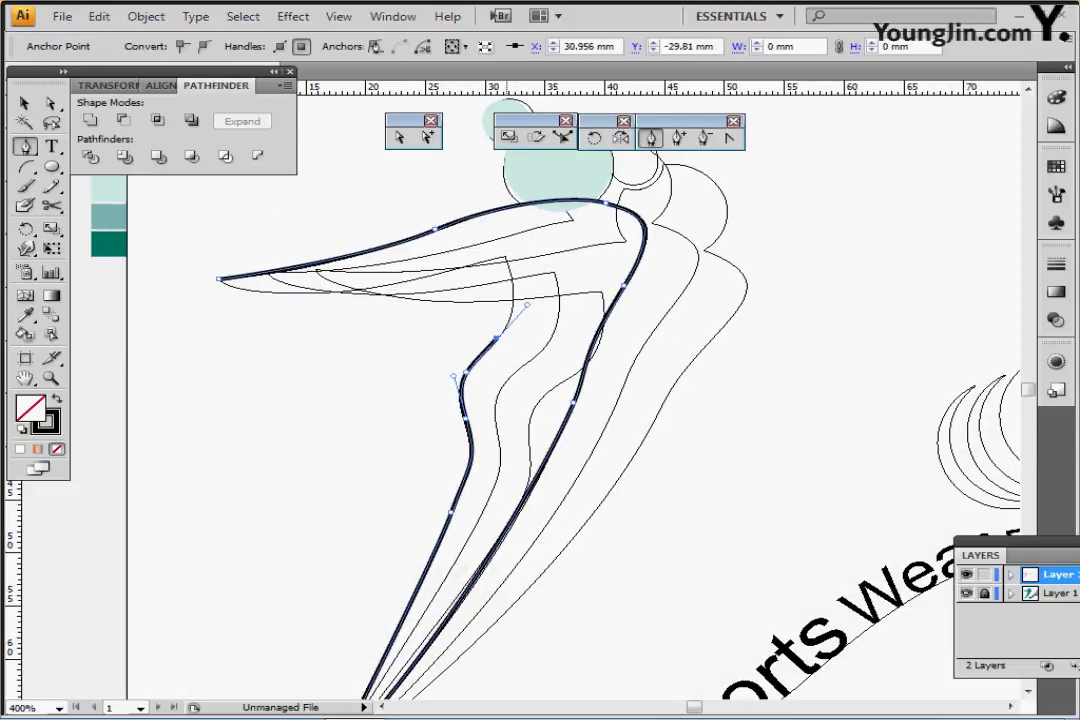
pyautogui.moveTo(506, 257); pyautogui.dragTo(499, 245)
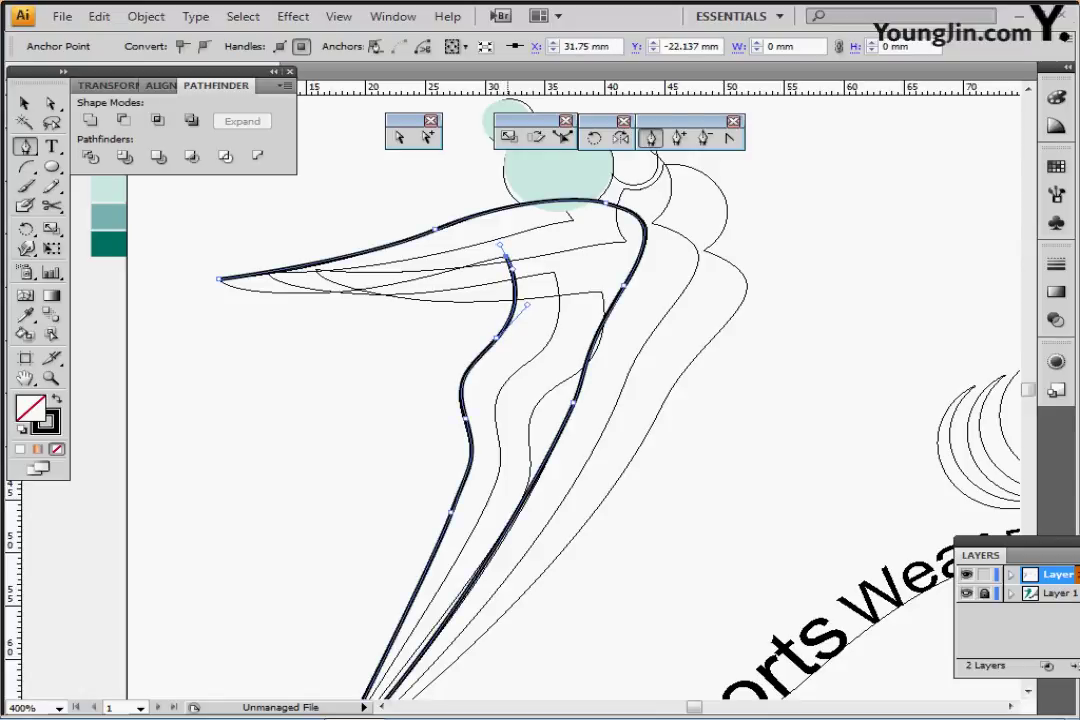
pyautogui.click(506, 257)
# Step: Close the body outline along the arm's underside at the fingertip and hide the sketch layer
pyautogui.hotkey('ctrl', '-')
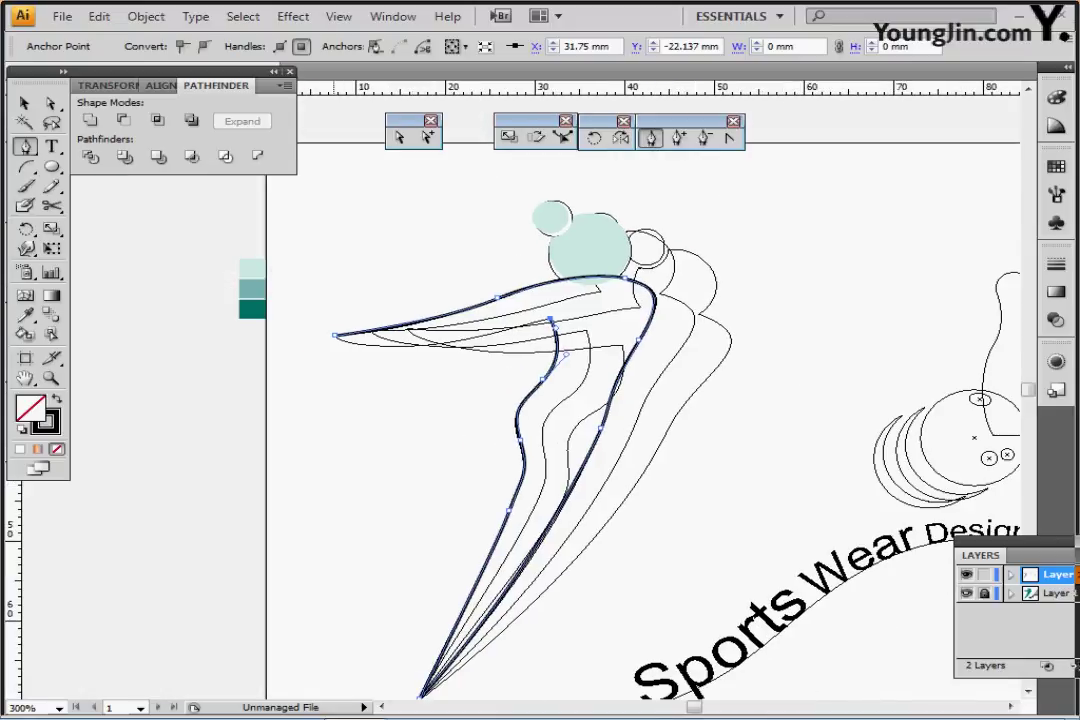
pyautogui.moveTo(335, 335); pyautogui.dragTo(286, 301)
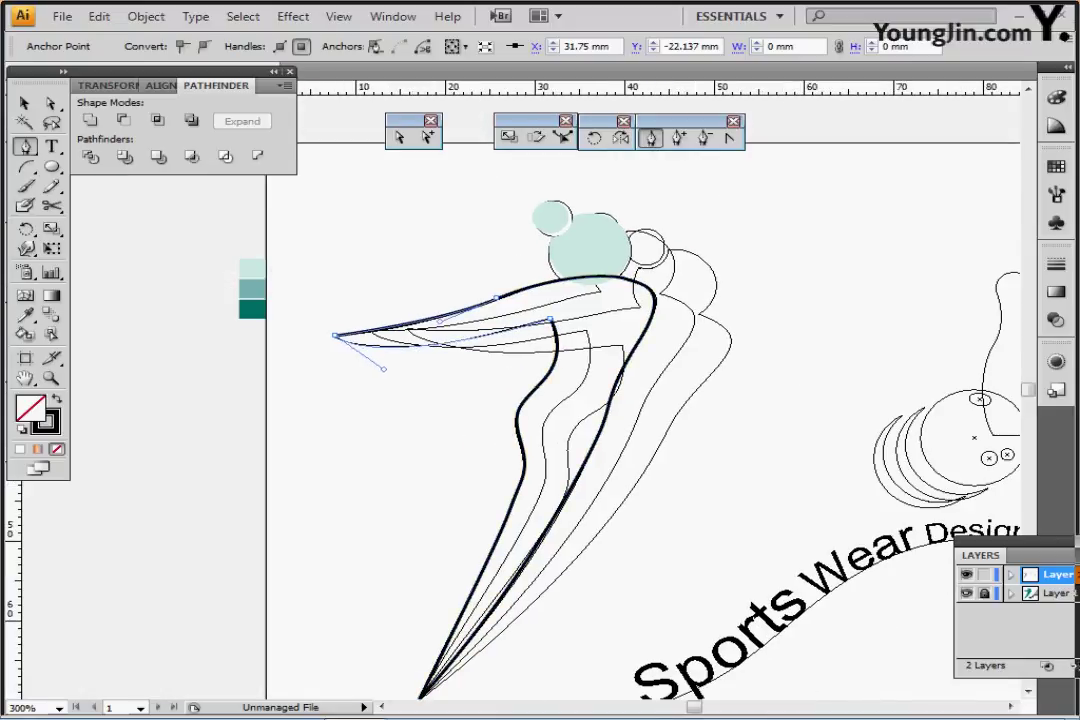
pyautogui.hotkey('ctrl', '-')
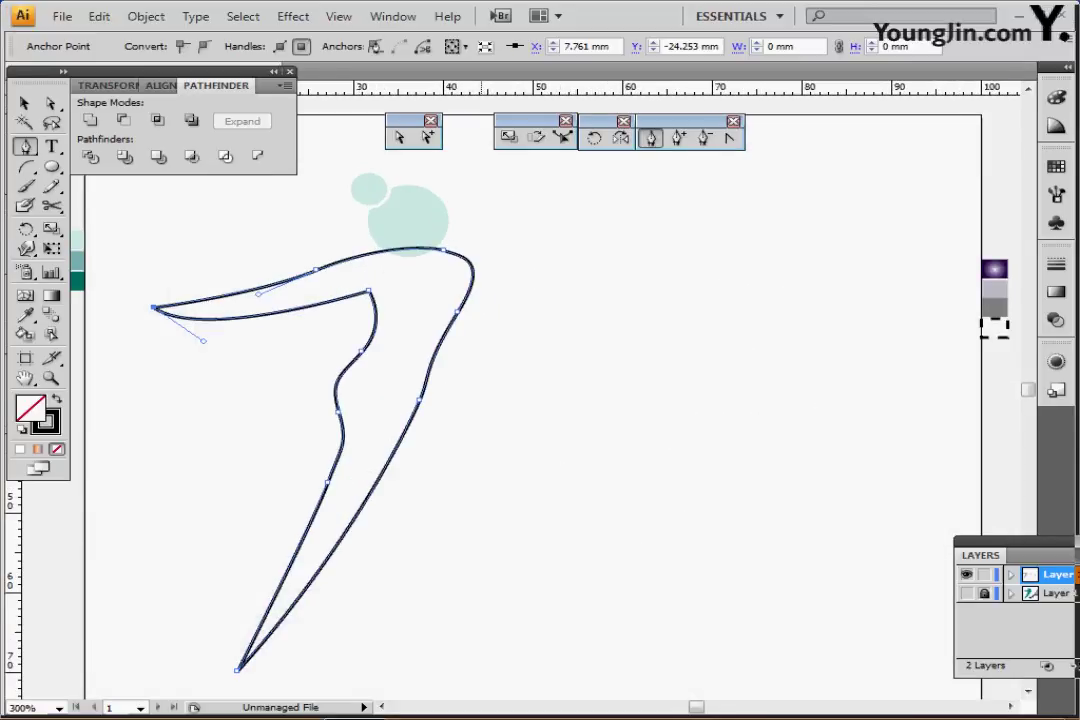
pyautogui.moveTo(481, 390); pyautogui.dragTo(485, 382)
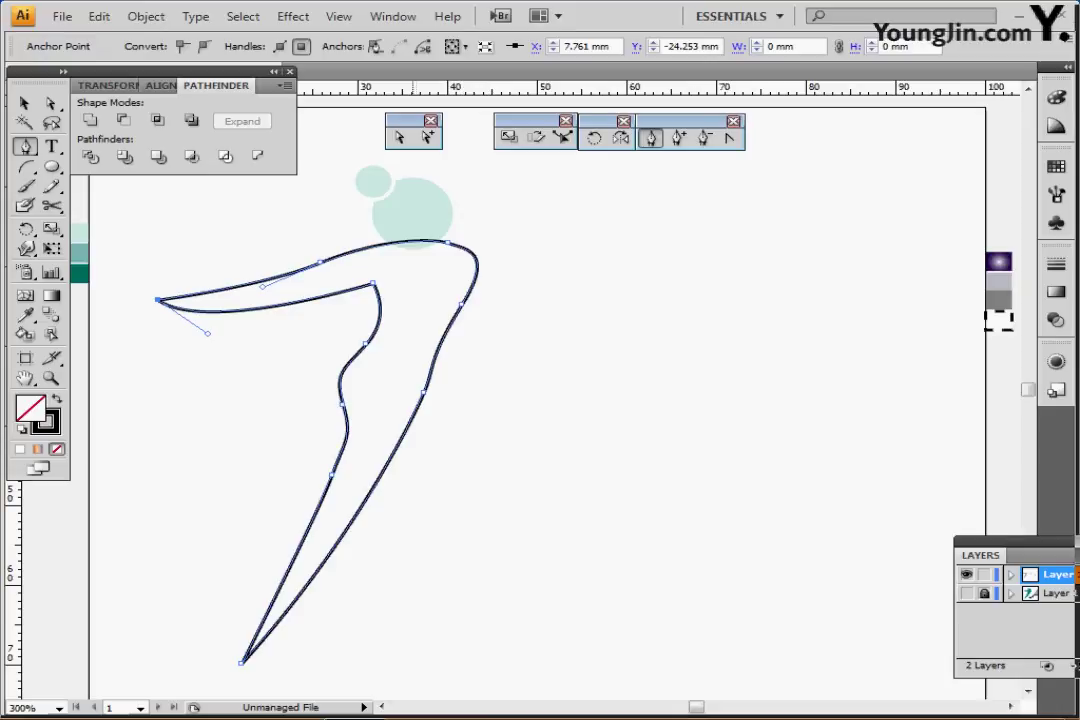
# Step: Give the traced body the head's pale green fill and unite it with the head shapes
pyautogui.press('i')
pyautogui.click(416, 213)
pyautogui.keyDown('ctrl'); pyautogui.click(516, 230); pyautogui.keyUp('ctrl')
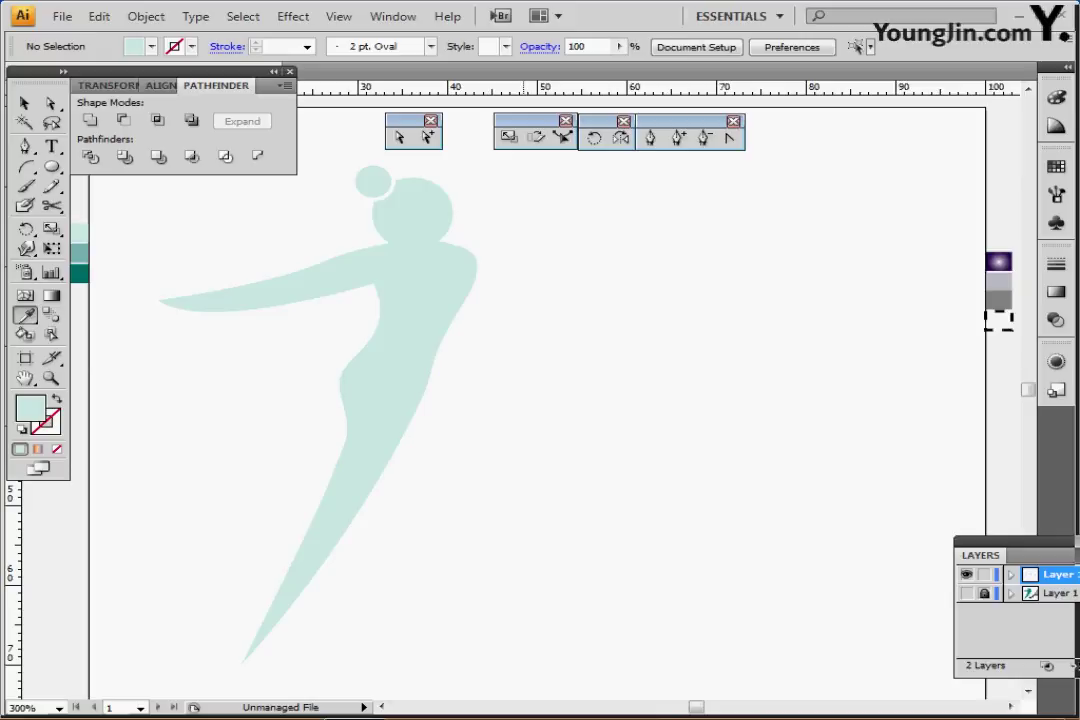
pyautogui.hotkey('ctrl', 'a')
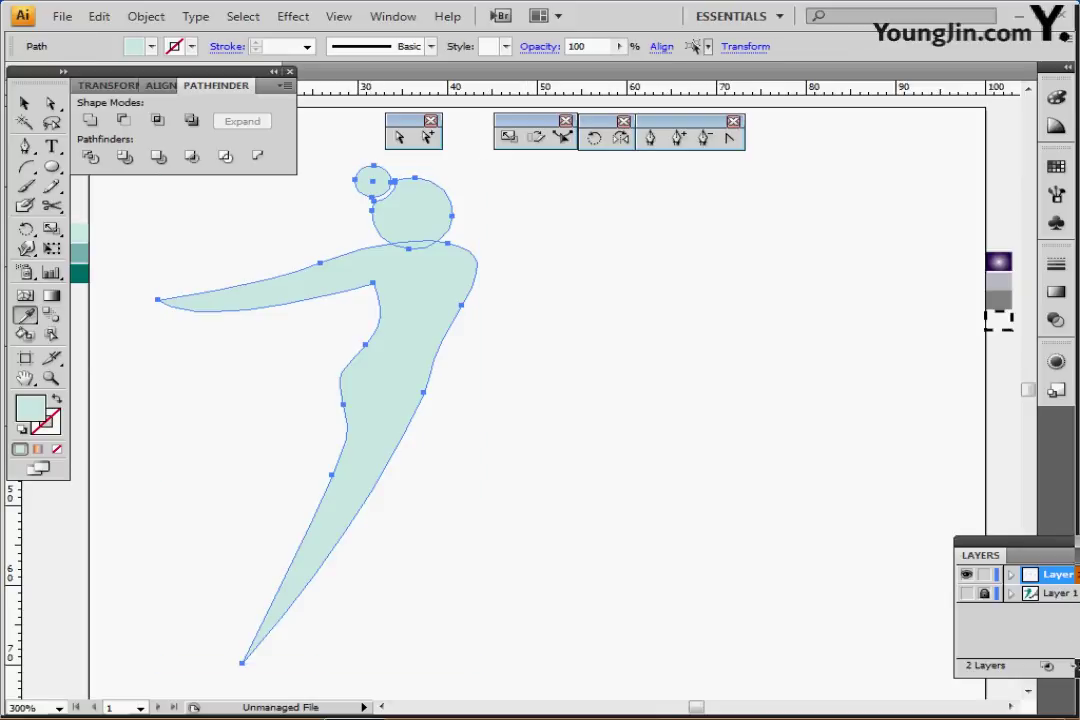
pyautogui.click(90, 120)
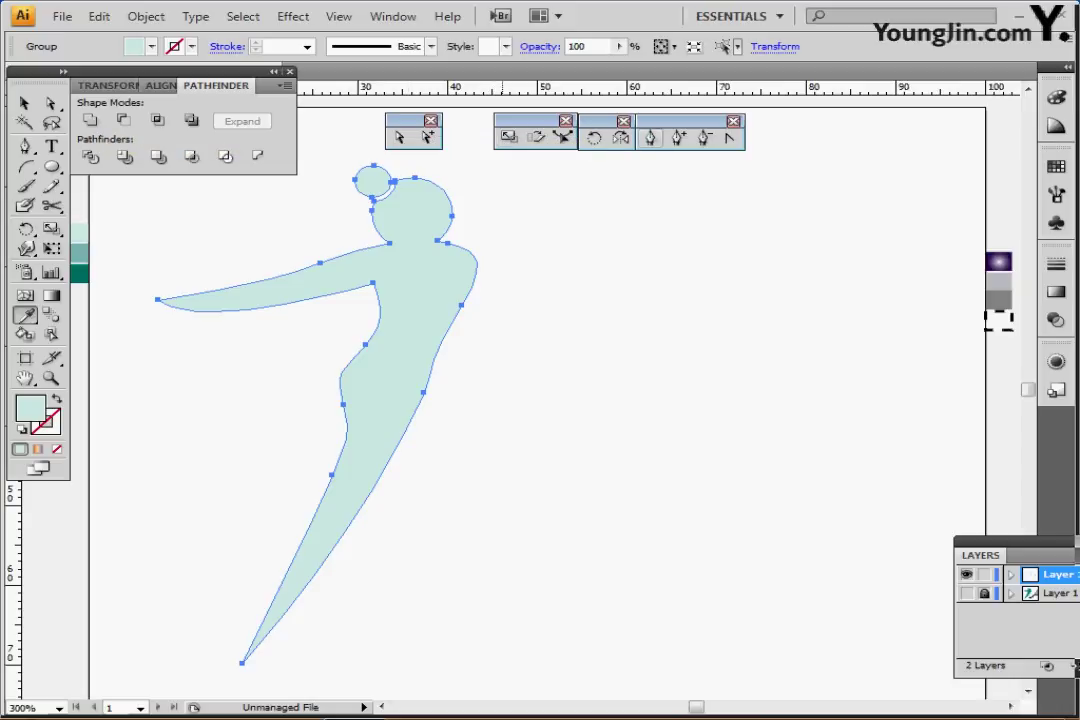
# Step: Create a copy of the figure rotated -5° about its foot tip, and repeat the transformation for one more copy
pyautogui.click(594, 137)
pyautogui.hotkey('ctrl', '-')
pyautogui.moveTo(490, 400); pyautogui.dragTo(420, 378)
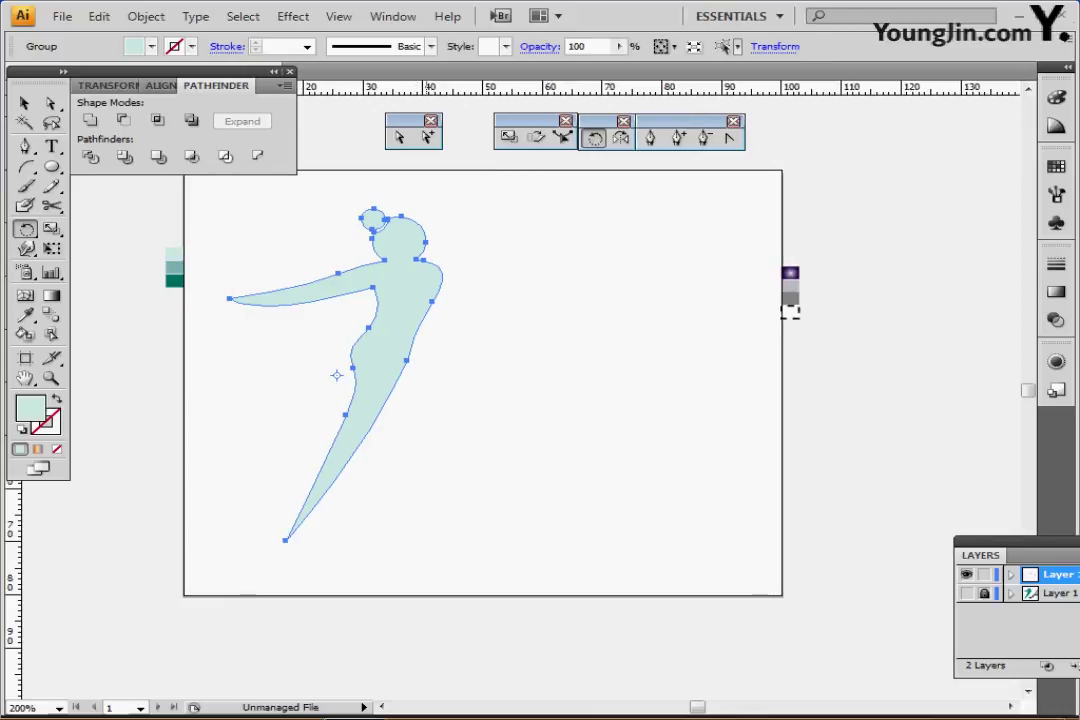
pyautogui.press('ctrl')
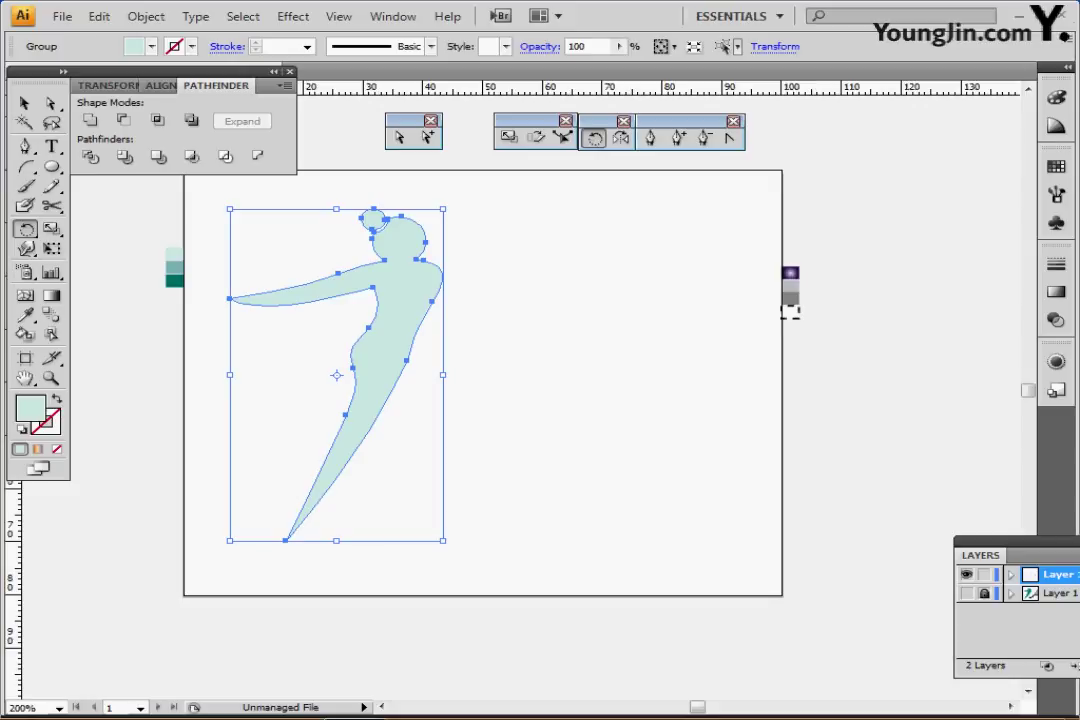
pyautogui.keyDown('alt'); pyautogui.click(285, 540); pyautogui.keyUp('alt')
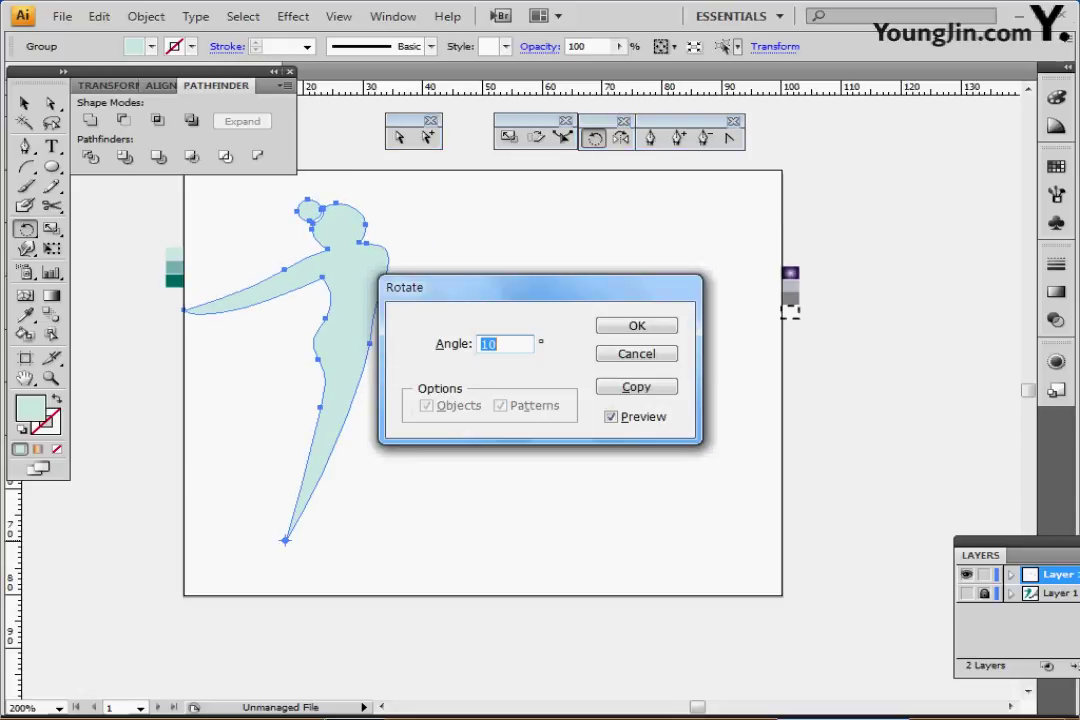
pyautogui.moveTo(490, 288); pyautogui.dragTo(552, 279)
pyautogui.write('-5')
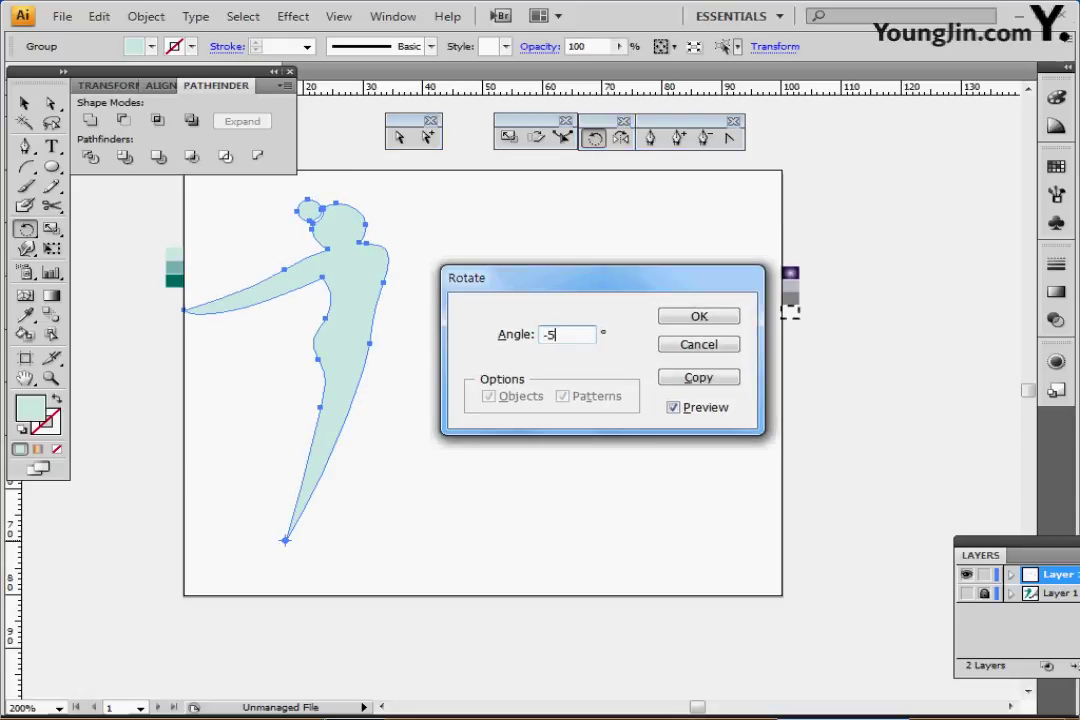
pyautogui.click(703, 378)
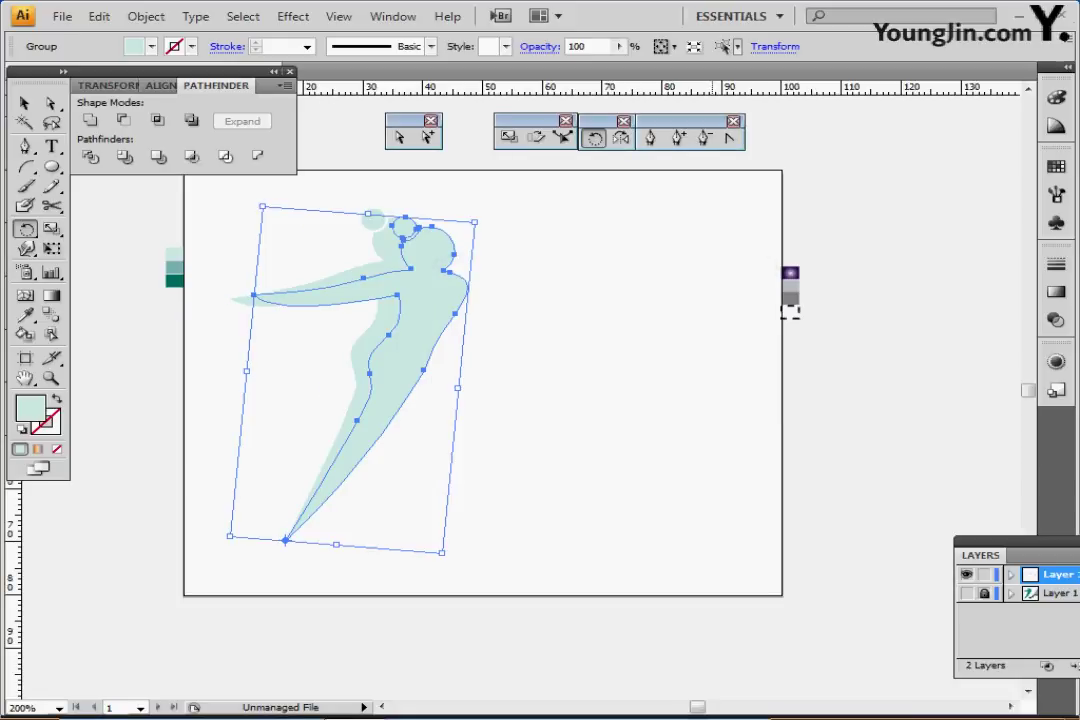
pyautogui.hotkey('ctrl', 'd')
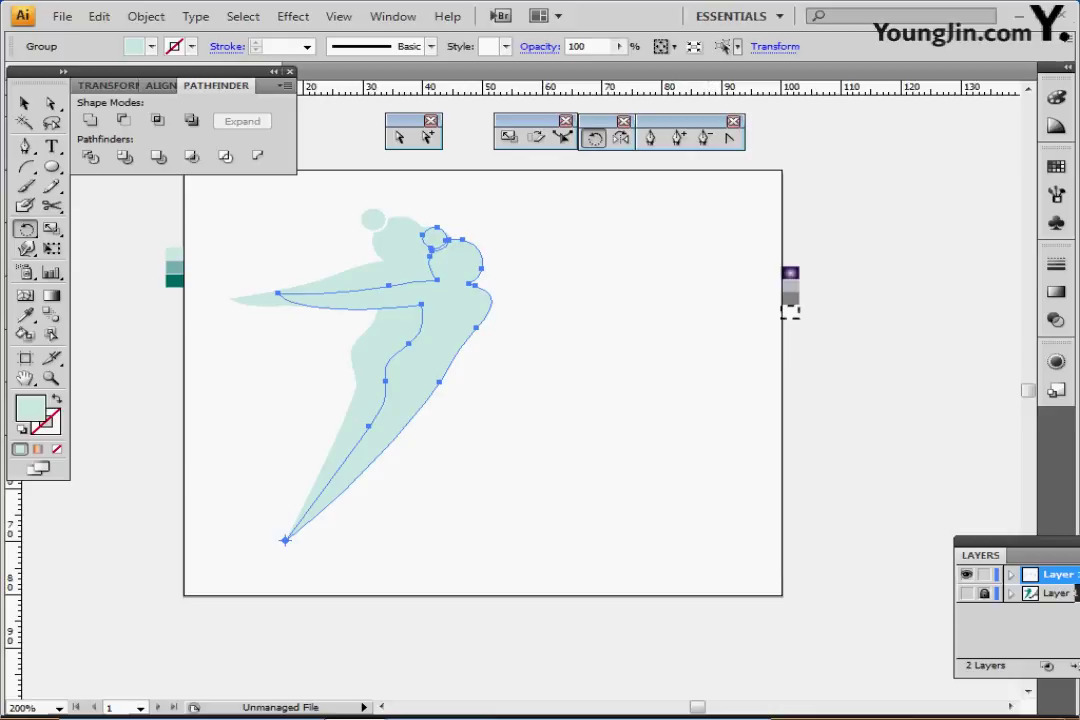
# Step: Colour the front figure with the dark green swatch and the middle figure with the mid-green swatch
pyautogui.press('i')
pyautogui.click(174, 281)
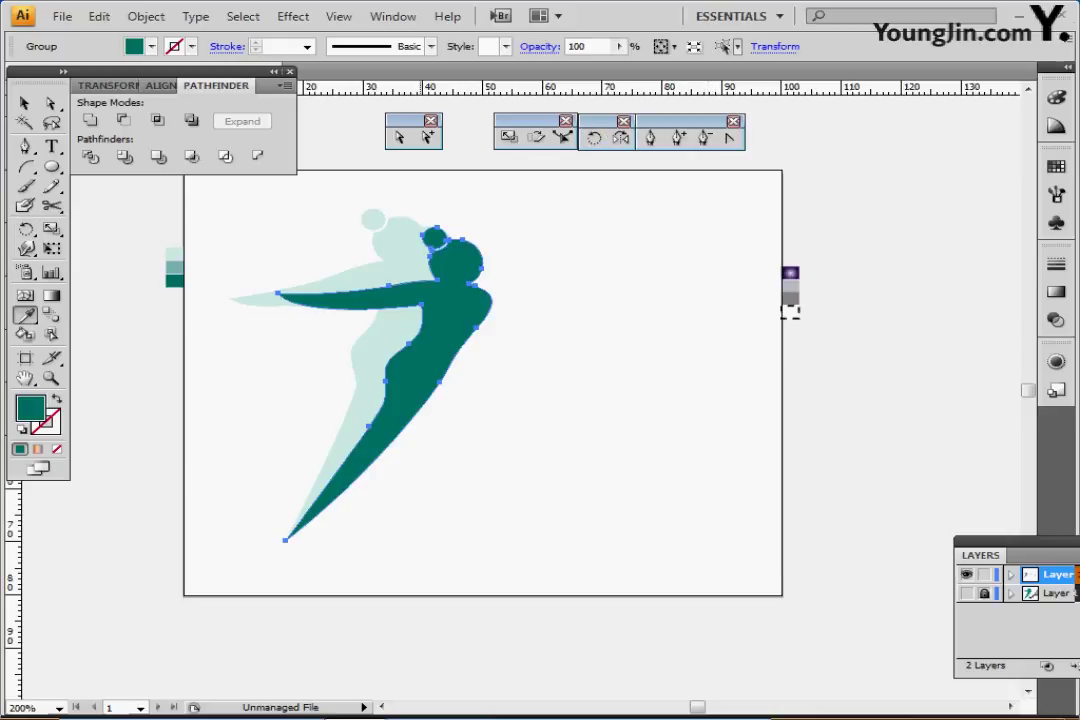
pyautogui.keyDown('ctrl'); pyautogui.click(415, 262); pyautogui.keyUp('ctrl')
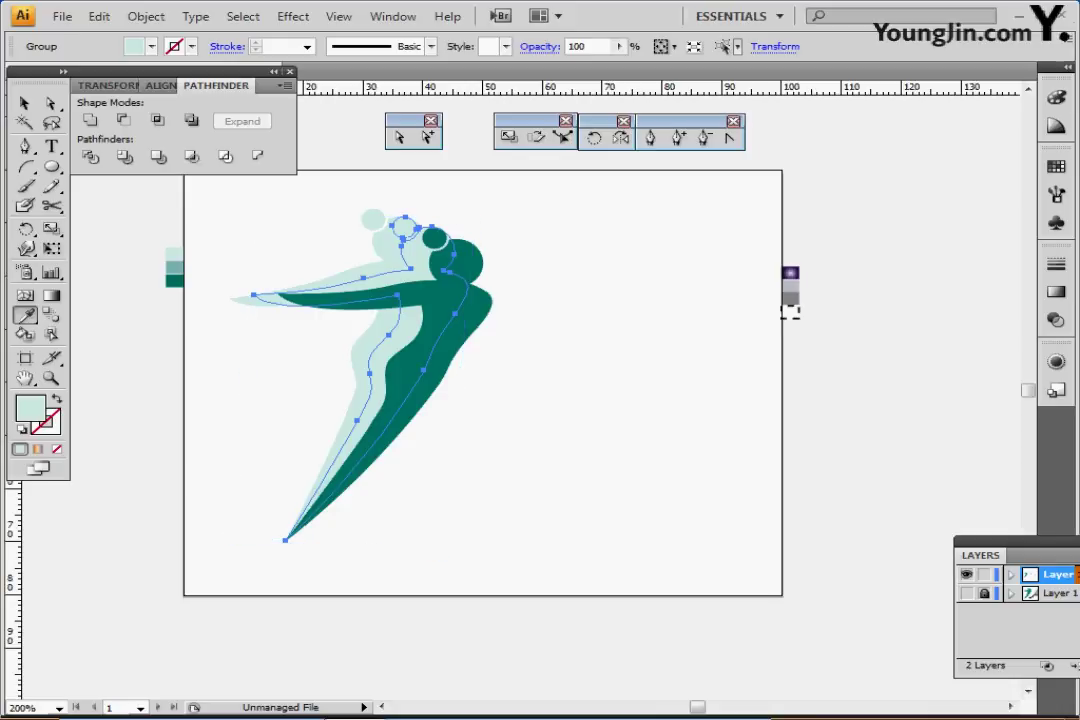
pyautogui.click(174, 268)
pyautogui.keyDown('ctrl'); pyautogui.click(618, 330); pyautogui.keyUp('ctrl')
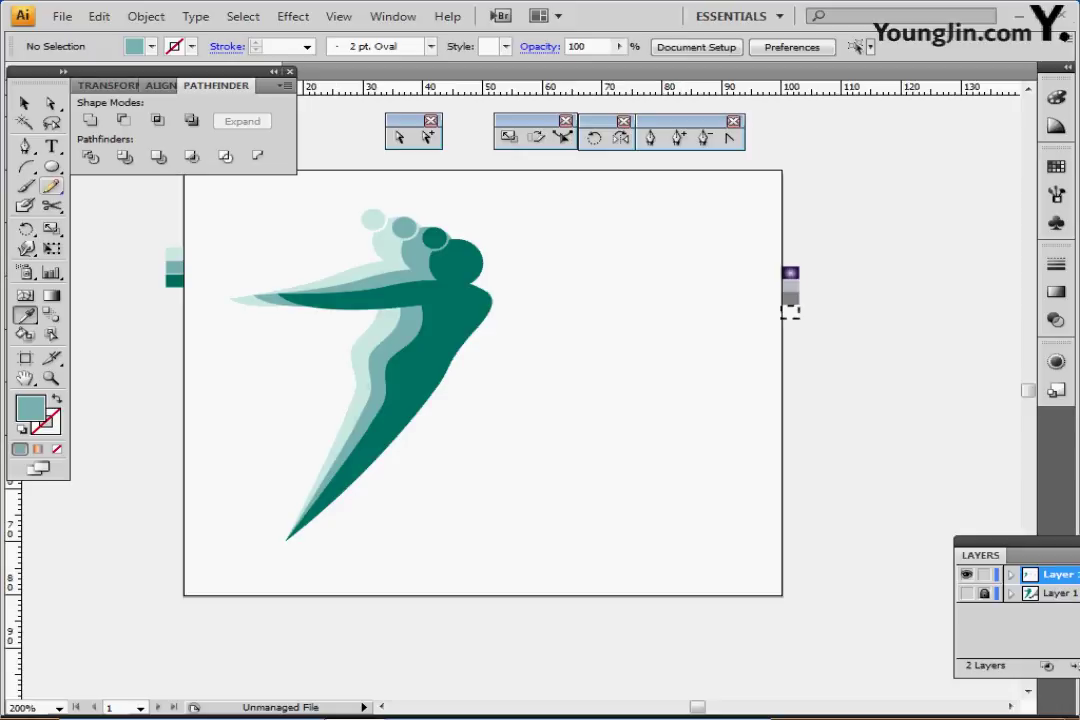
# Step: Detach the shape tools as a floating toolbar and place it below the other floating toolbars
pyautogui.click(52, 167)
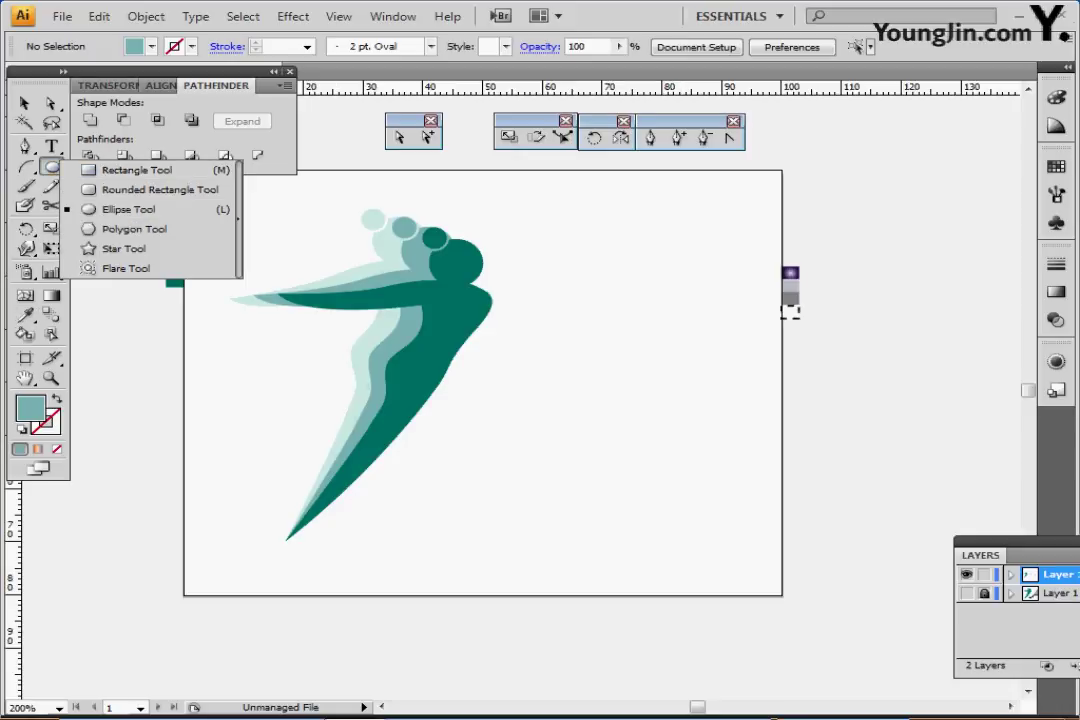
pyautogui.click(239, 220)
pyautogui.moveTo(145, 169); pyautogui.dragTo(670, 173)
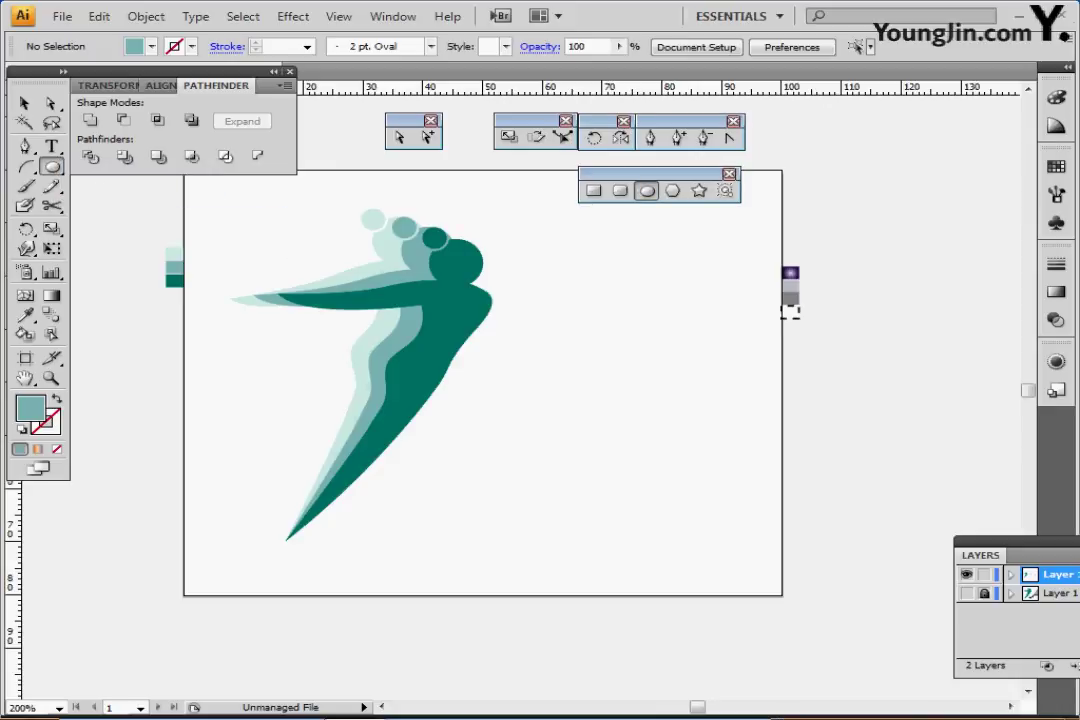
# Step: Create a 4 mm by 4 mm circle with the default white fill and 1 pt black stroke beside the figures
pyautogui.press('d')
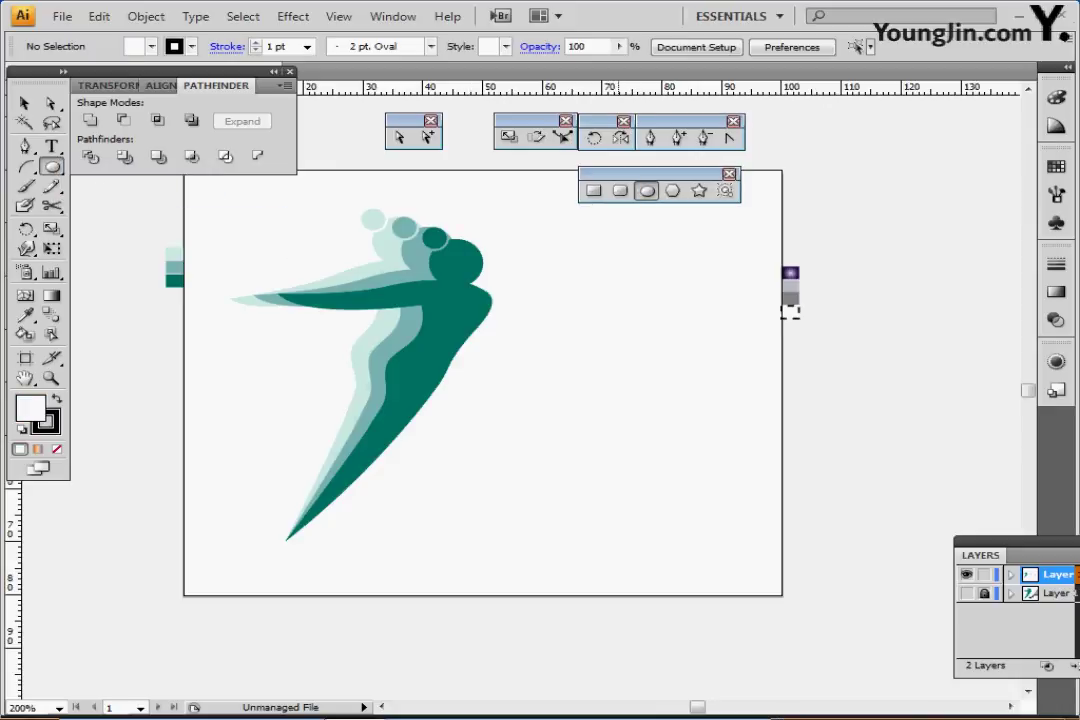
pyautogui.click(790, 312)
pyautogui.write('4')
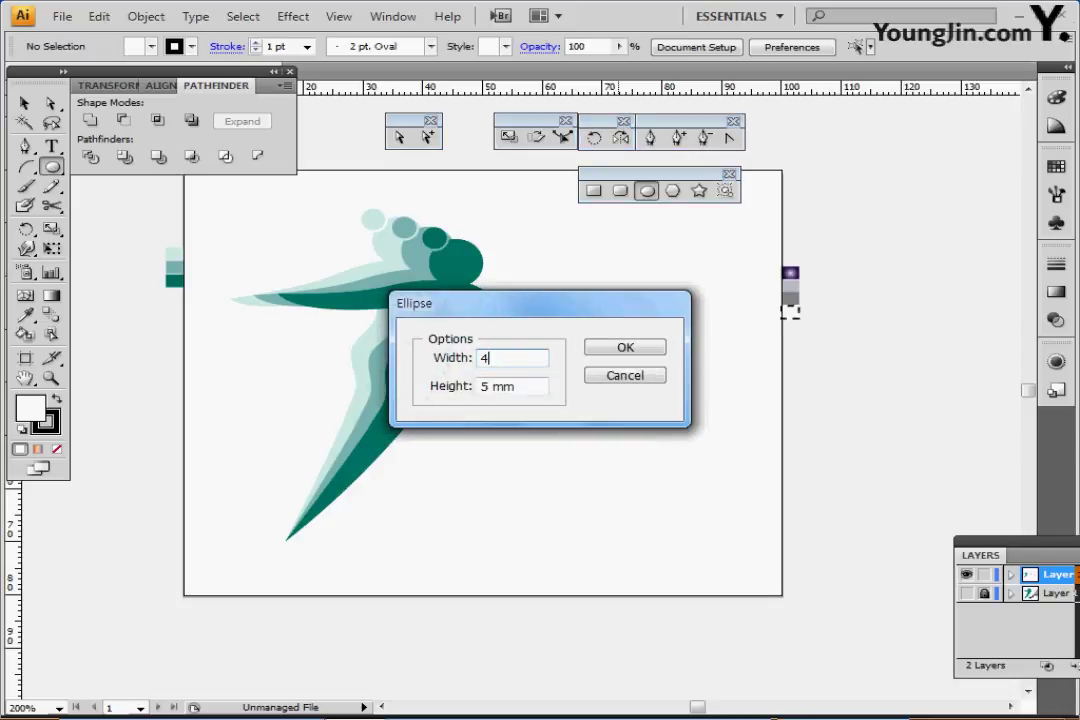
pyautogui.press('Tab')
pyautogui.write('4')
pyautogui.press('Return')
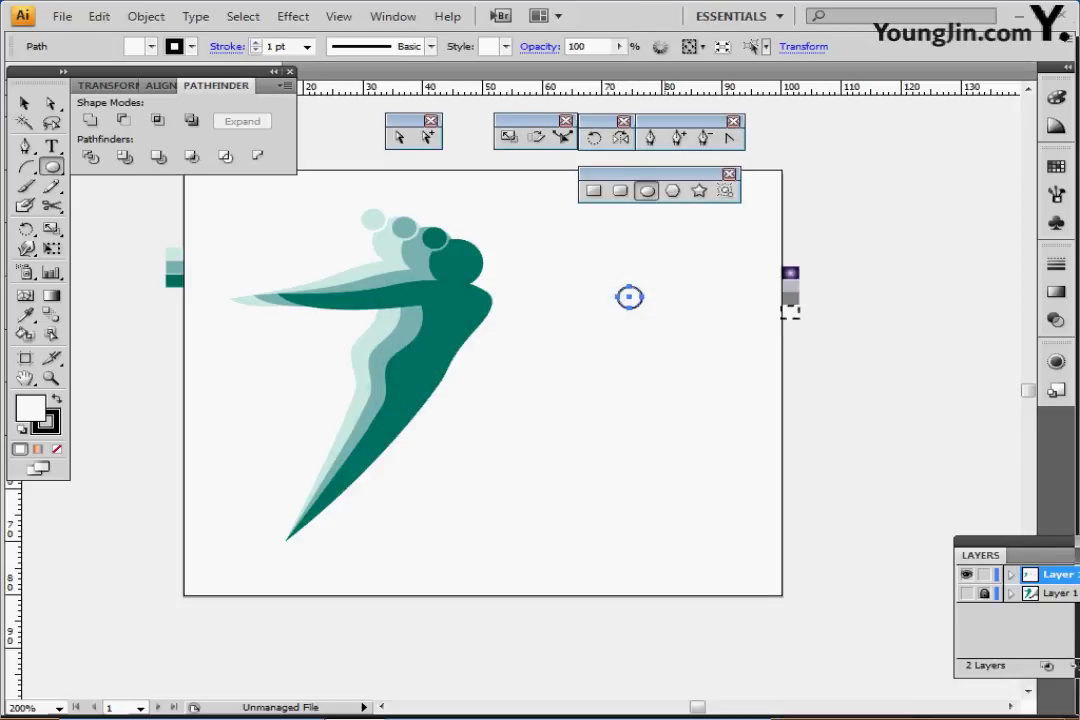
# Step: Move the 4 mm circle up and to the right, closer to the artboard's right edge
pyautogui.scroll(2, 643, 332)
pyautogui.scroll(1, 444, 415)
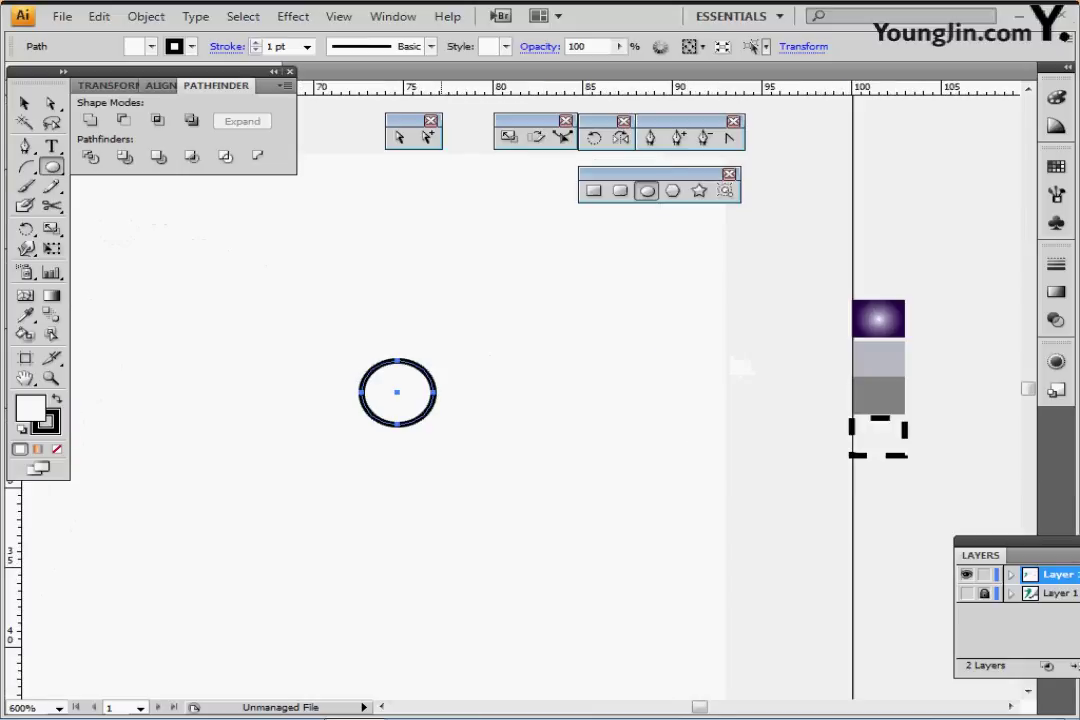
pyautogui.moveTo(398, 393); pyautogui.dragTo(587, 291)
pyautogui.scroll(1, 583, 350)
pyautogui.moveTo(649, 368); pyautogui.dragTo(529, 323)
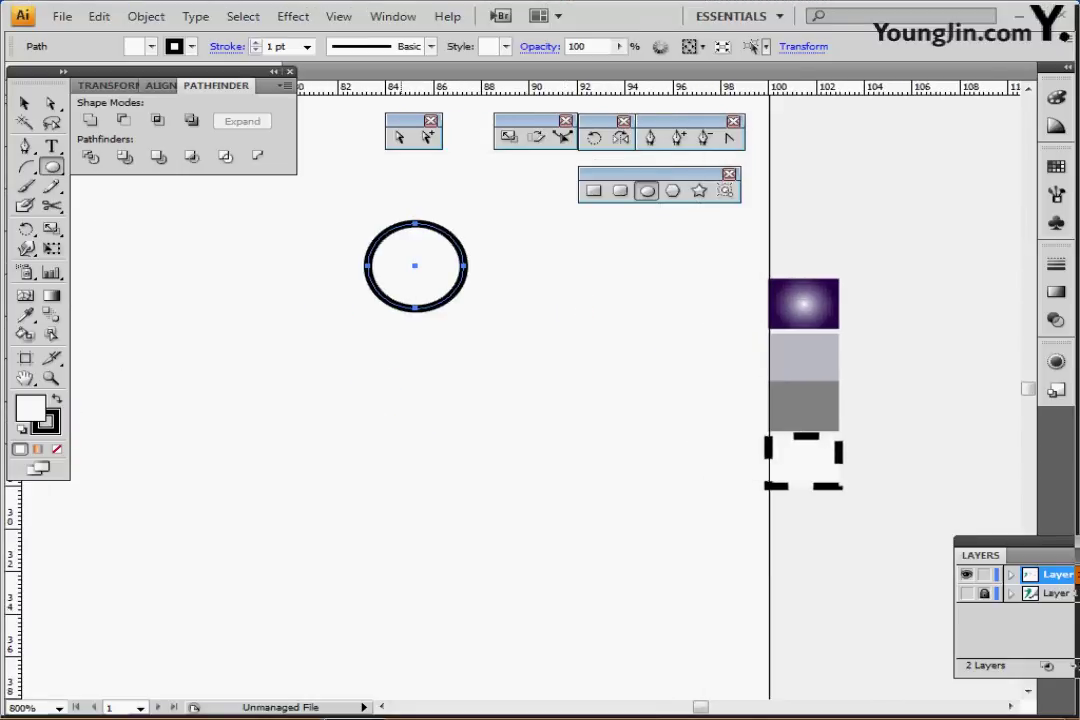
# Step: Create a 7 mm by 15 mm ellipse and place it directly below the 4 mm circle
pyautogui.click(405, 267)
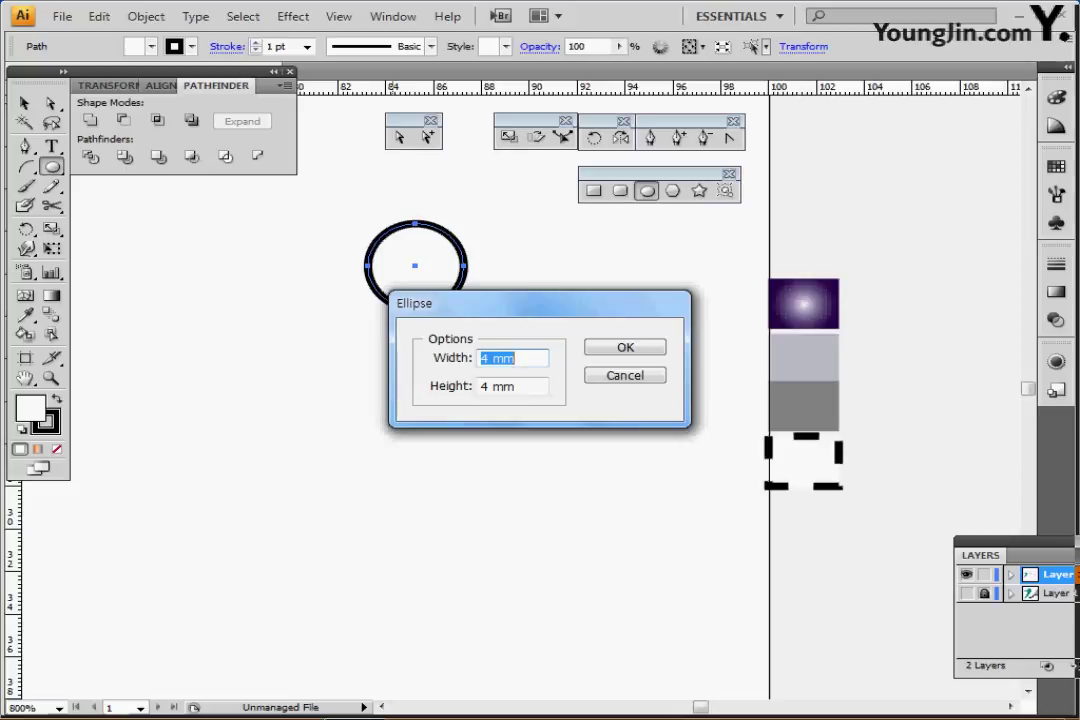
pyautogui.write('7')
pyautogui.press('Tab')
pyautogui.write('15')
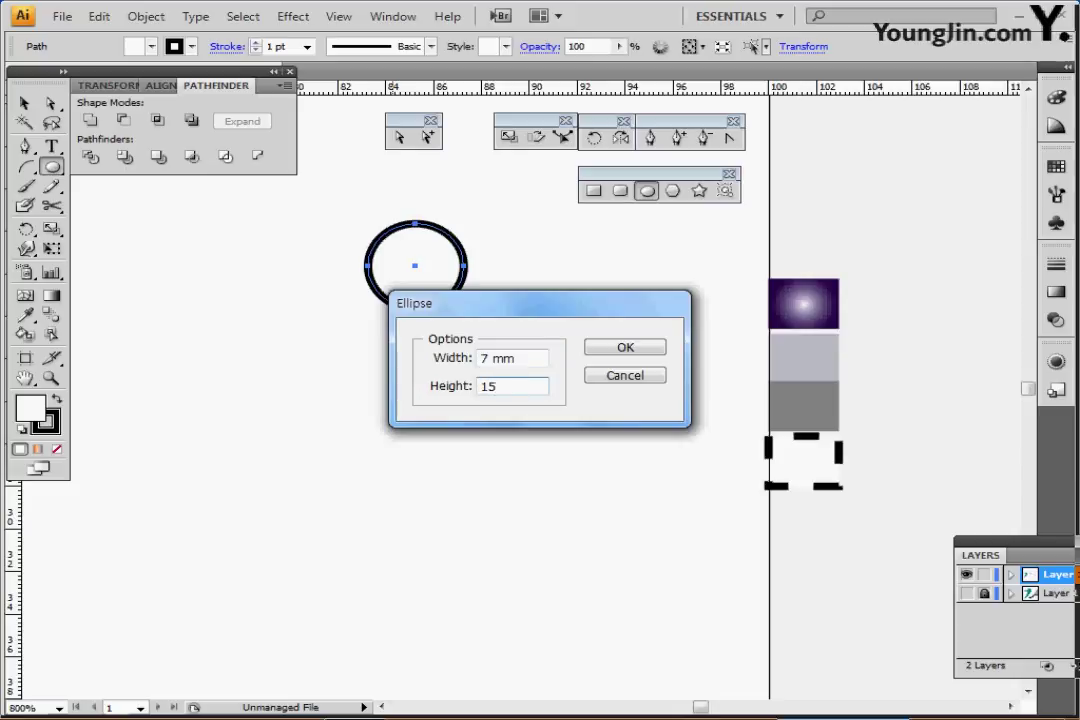
pyautogui.press('Return')
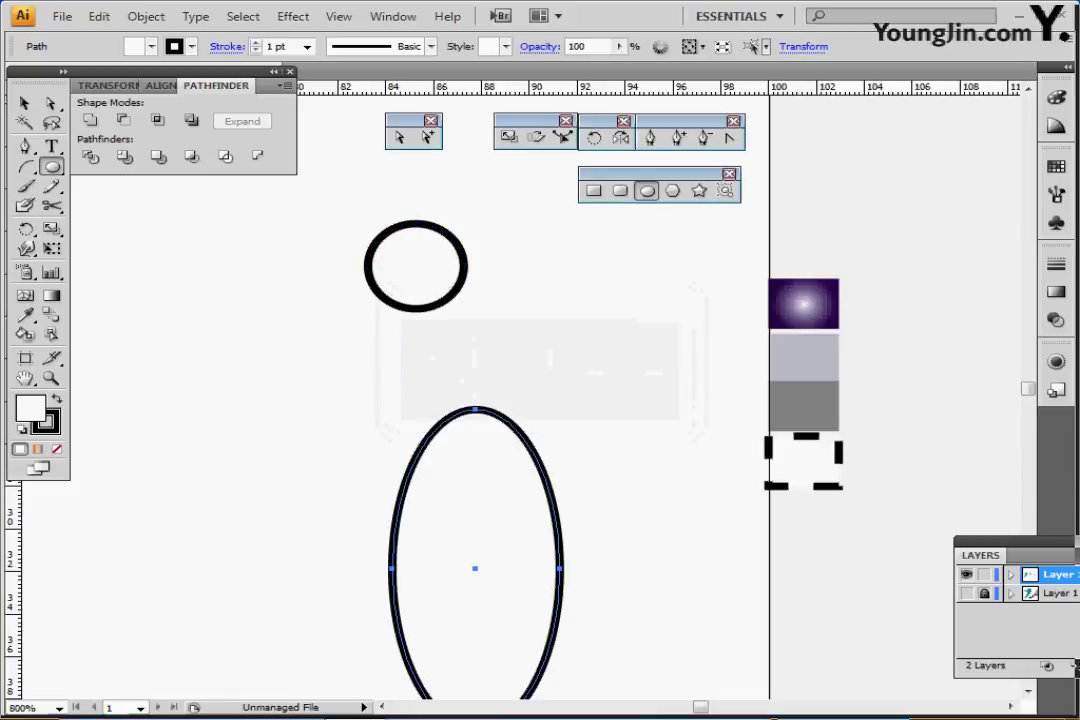
pyautogui.moveTo(475, 568); pyautogui.dragTo(418, 528)
pyautogui.keyDown('ctrl'); pyautogui.click(530, 457); pyautogui.keyUp('ctrl')
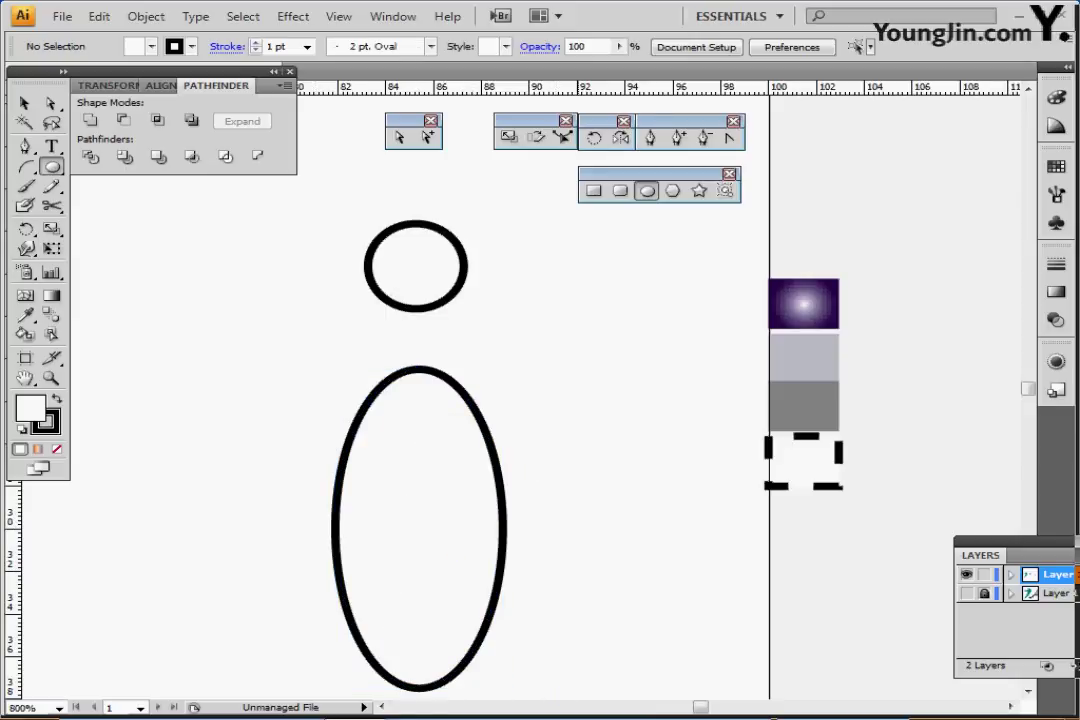
# Step: Move the circle and ellipse together onto the bowling pin of the reference layer, showing that layer in outline only while positioning them
pyautogui.hotkey('ctrl', '-')
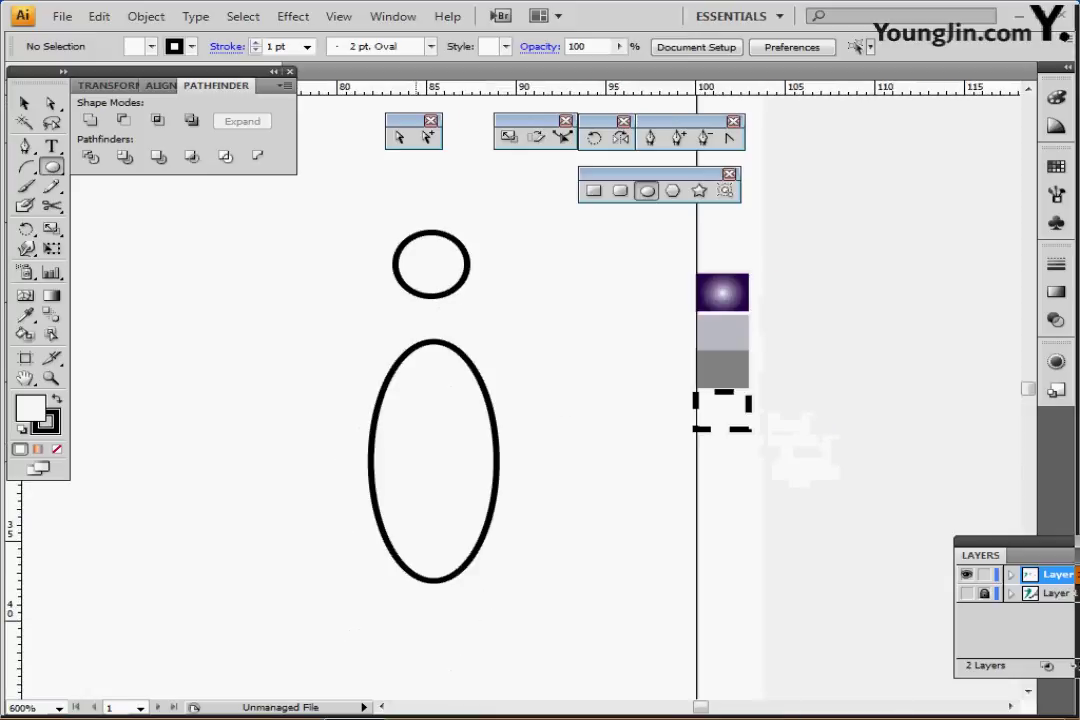
pyautogui.click(966, 594)
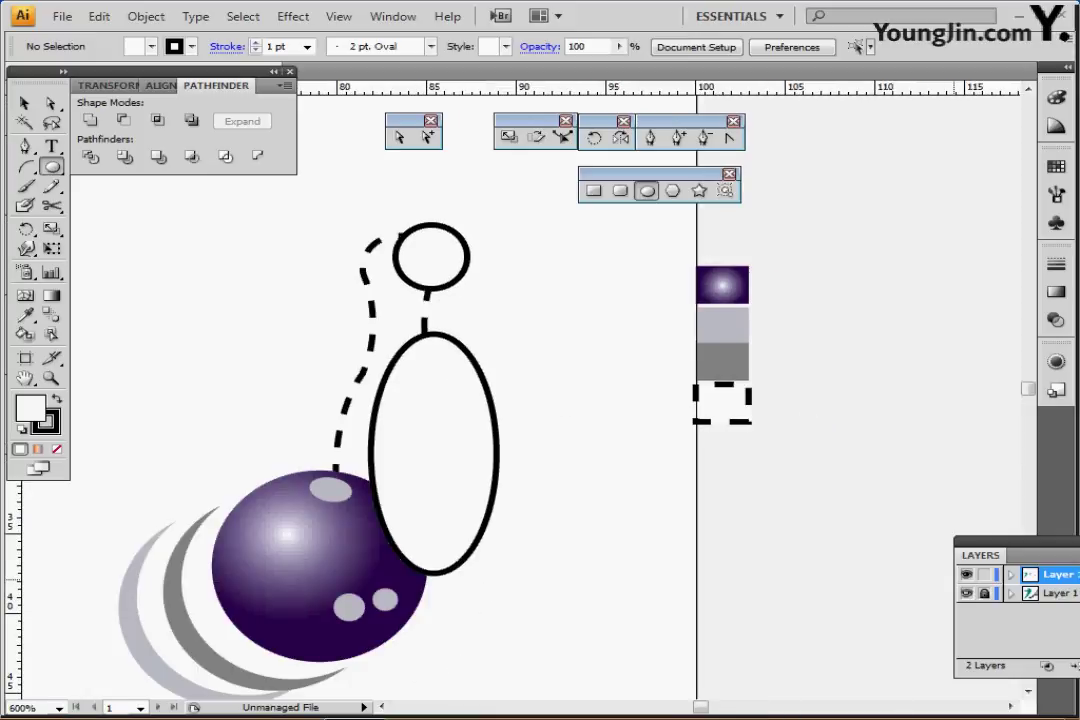
pyautogui.hotkey('ctrl', 'y')
pyautogui.hotkey('ctrl', 'a')
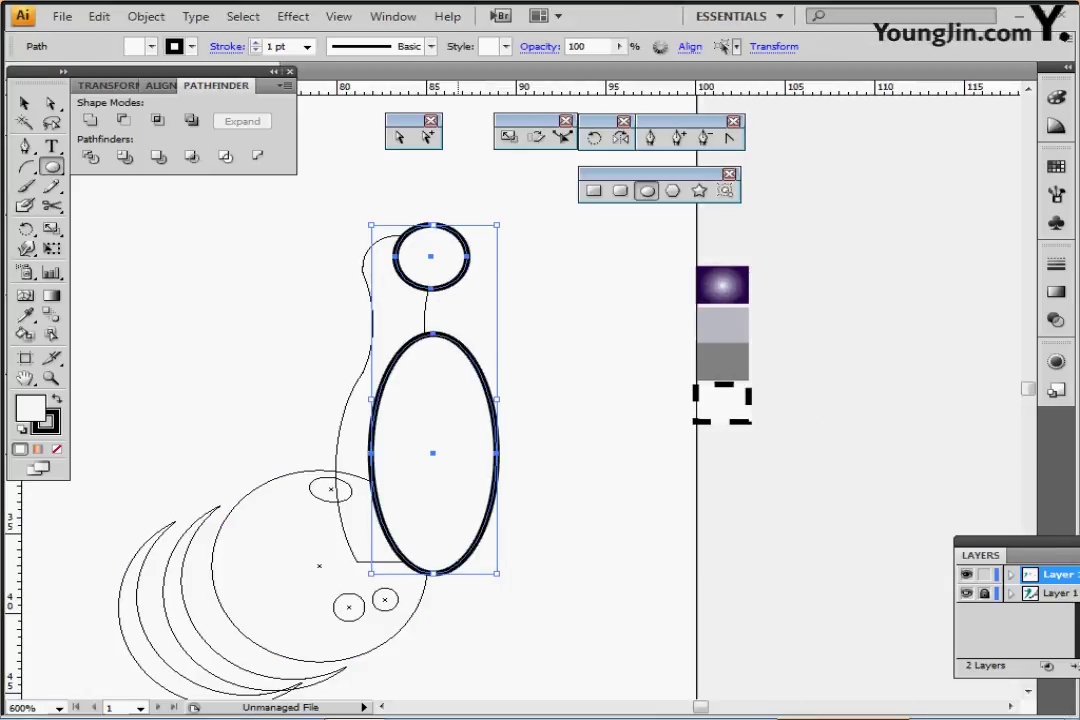
pyautogui.moveTo(458, 453); pyautogui.dragTo(425, 466)
pyautogui.keyDown('ctrl'); pyautogui.click(505, 500); pyautogui.keyUp('ctrl')
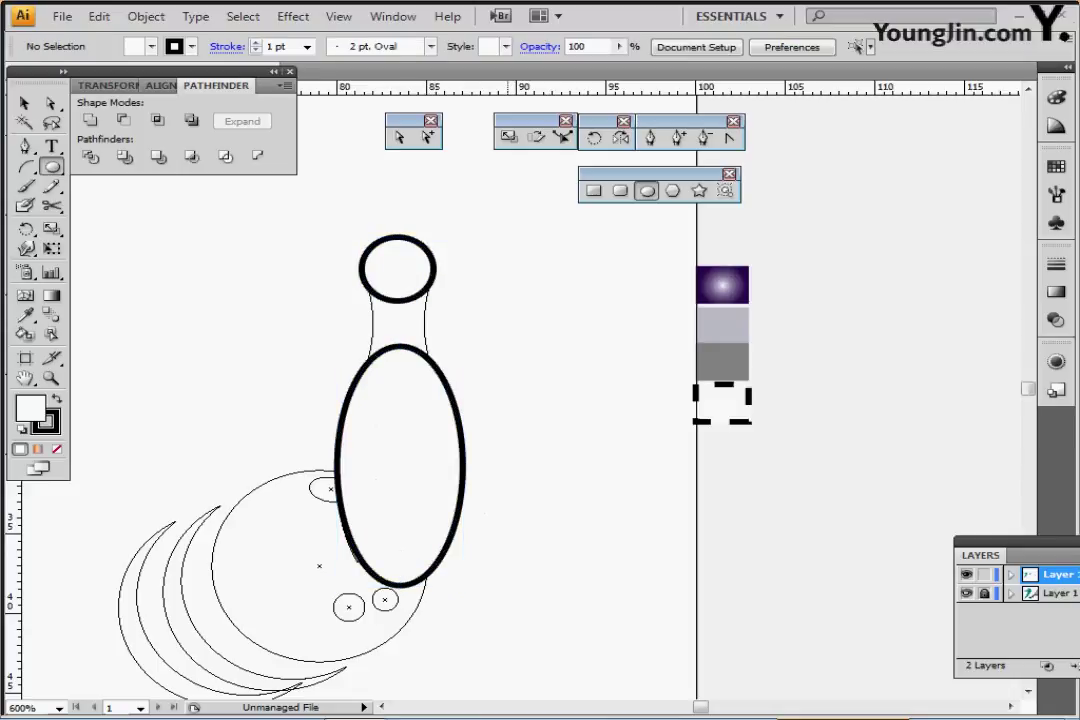
pyautogui.click(966, 593)
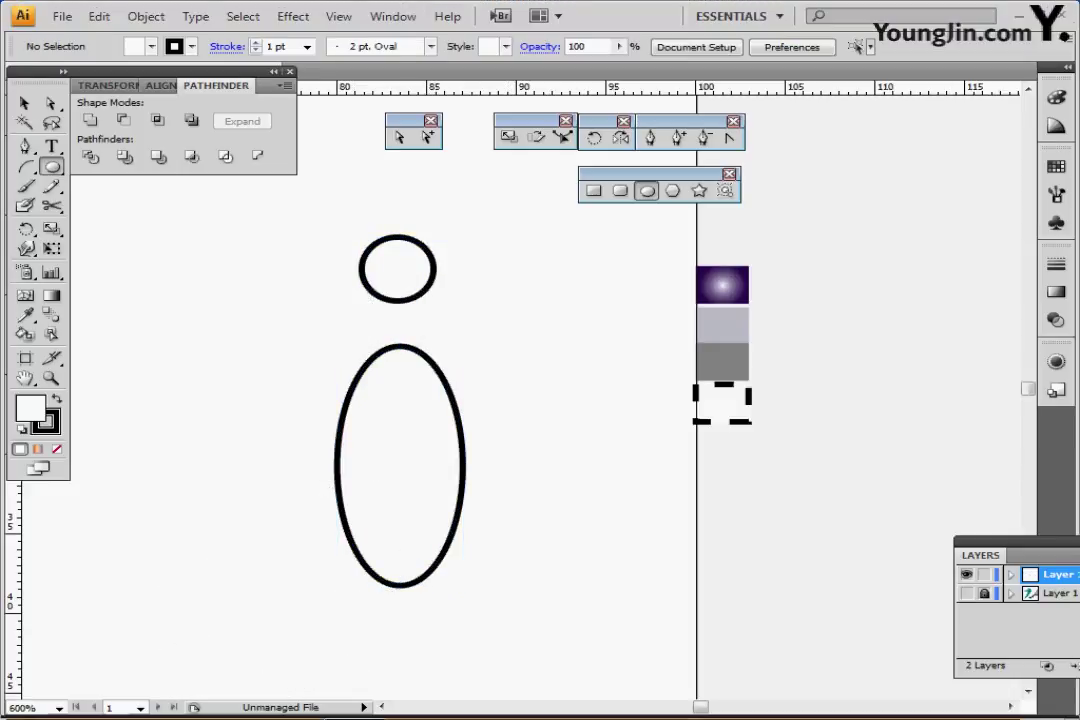
# Step: Create a 4 mm by 8 mm rectangle running from the middle of the circle down into the large ellipse
pyautogui.click(594, 191)
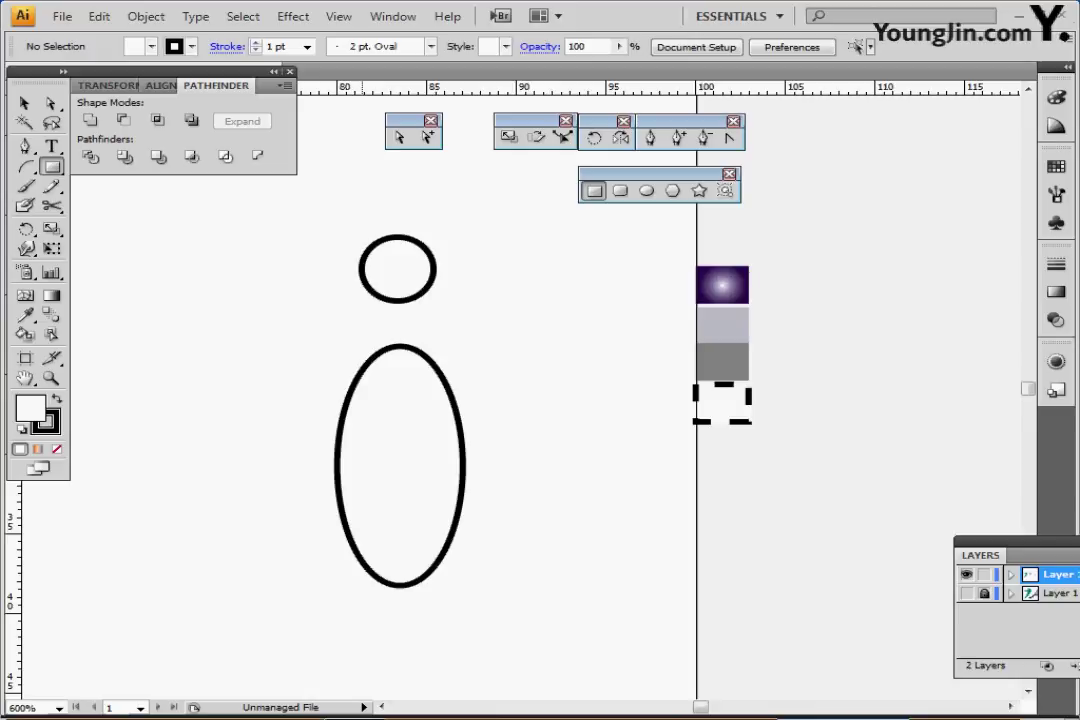
pyautogui.click(362, 325)
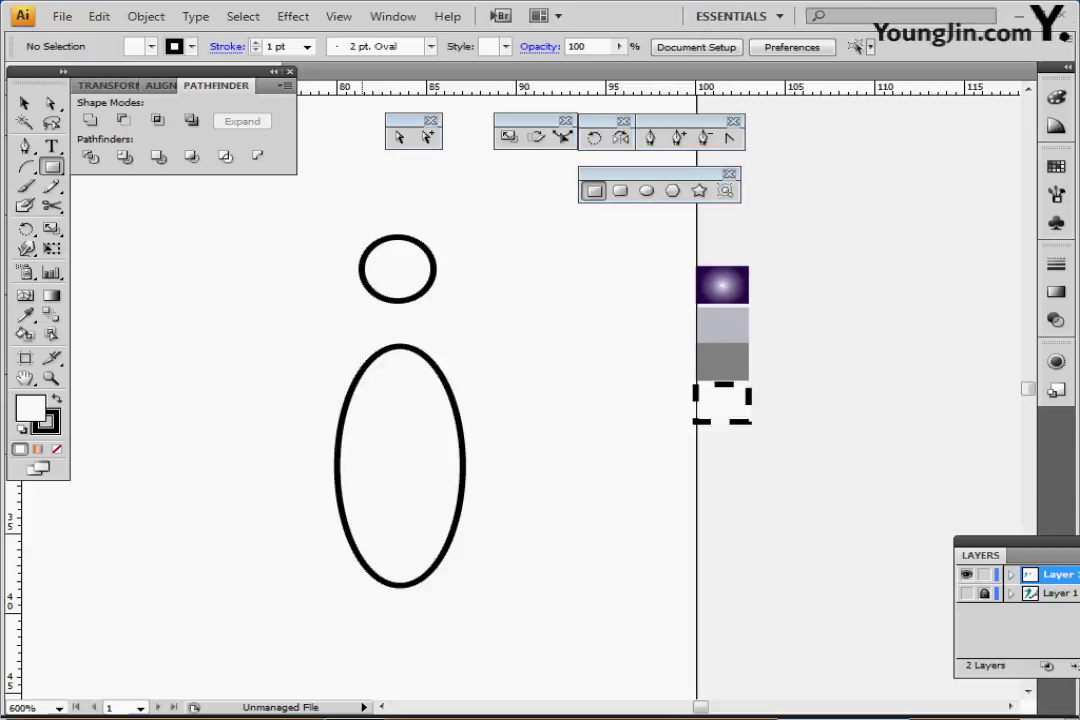
pyautogui.moveTo(500, 292); pyautogui.dragTo(571, 291)
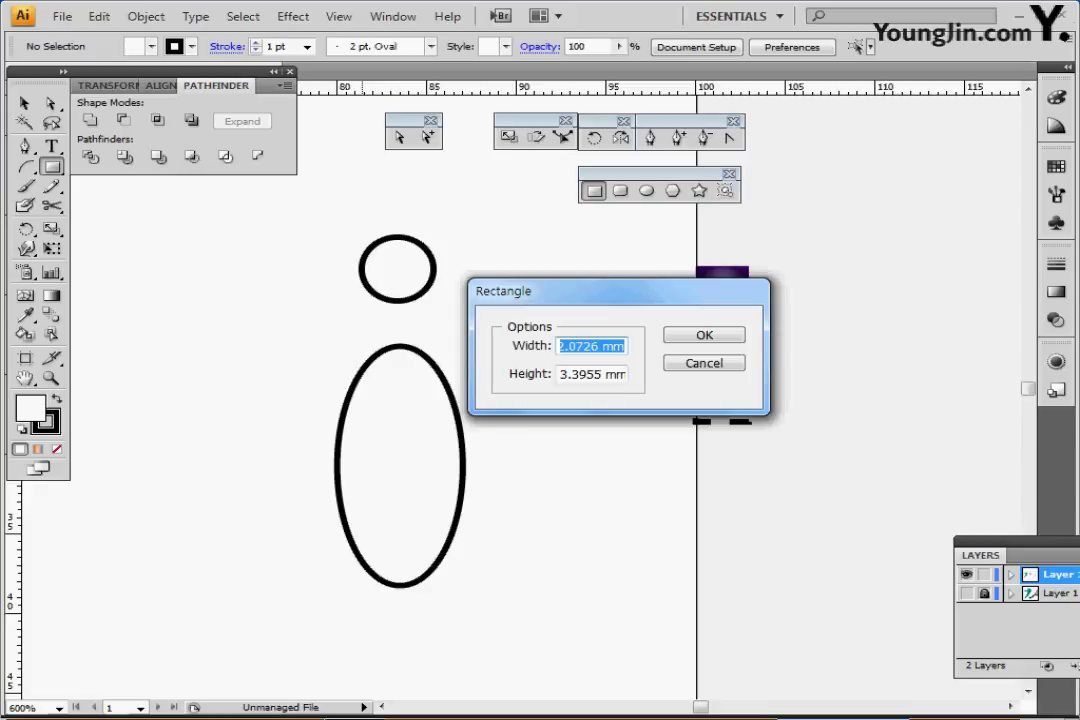
pyautogui.write('4')
pyautogui.press('Tab')
pyautogui.write('8')
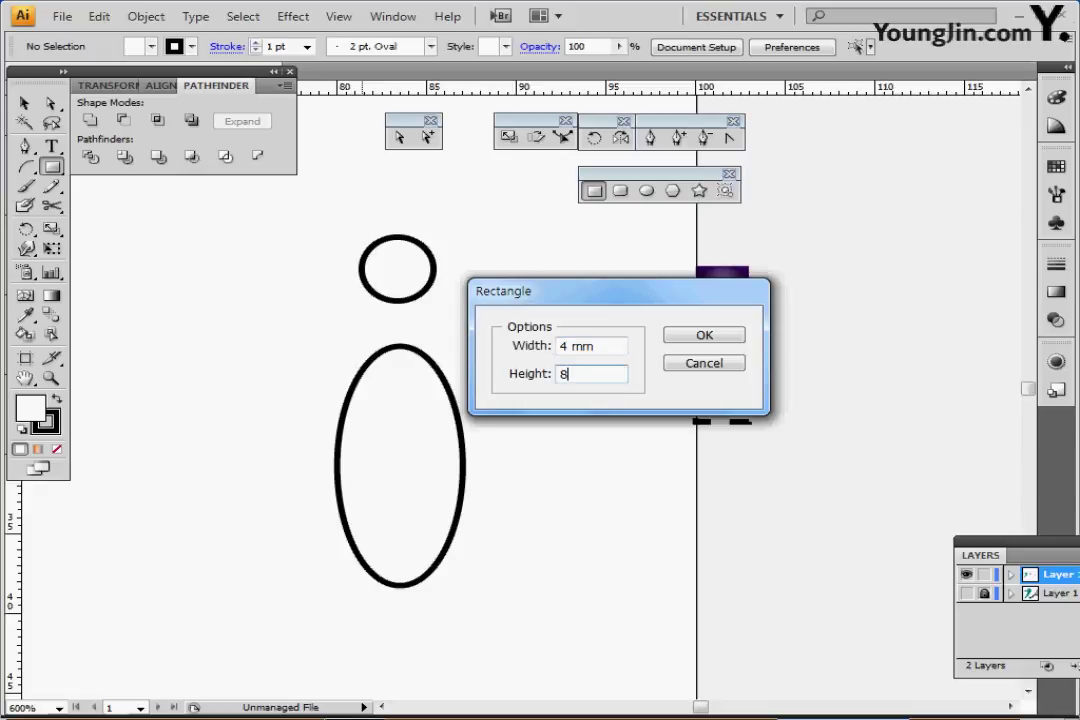
pyautogui.press('Return')
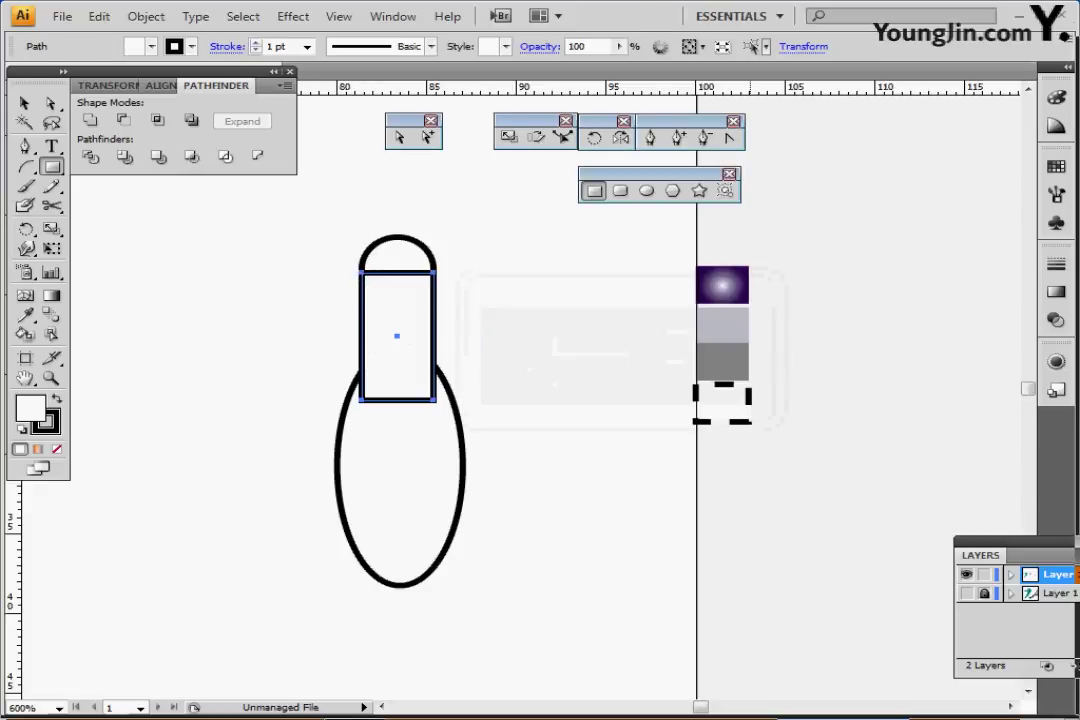
pyautogui.hotkey('ctrl', 'shift', 'a')
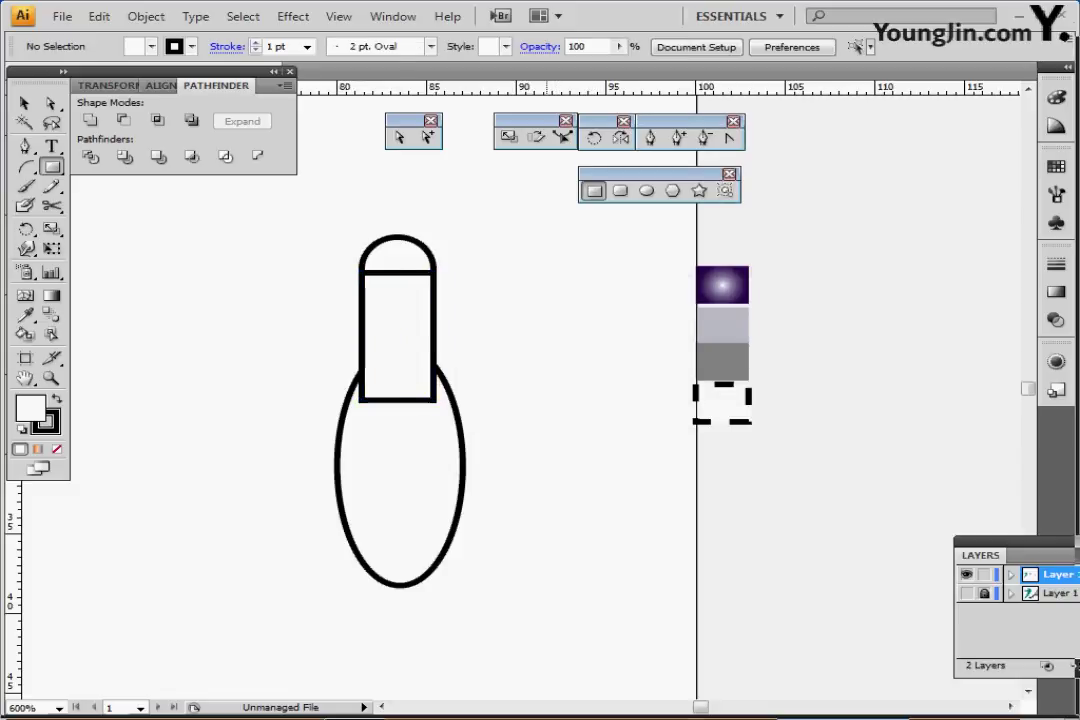
# Step: Align the circle, rectangle and large ellipse to each other on their horizontal centres
pyautogui.moveTo(316, 236); pyautogui.dragTo(456, 447)
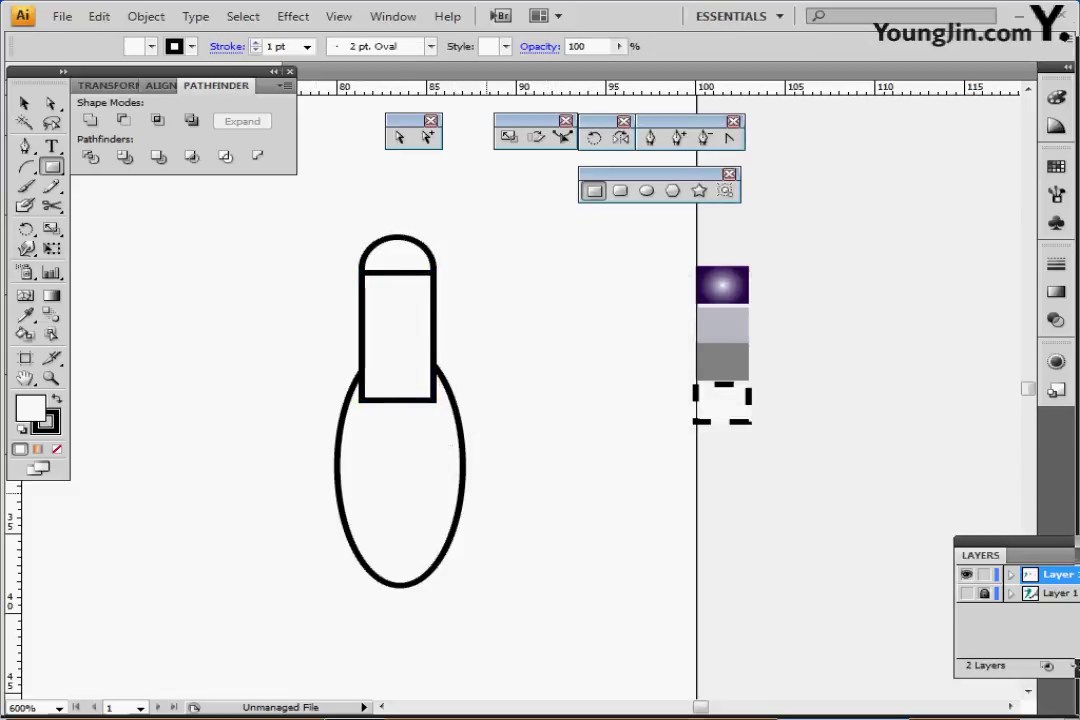
pyautogui.hotkey('ctrl', 'shift', 'b')
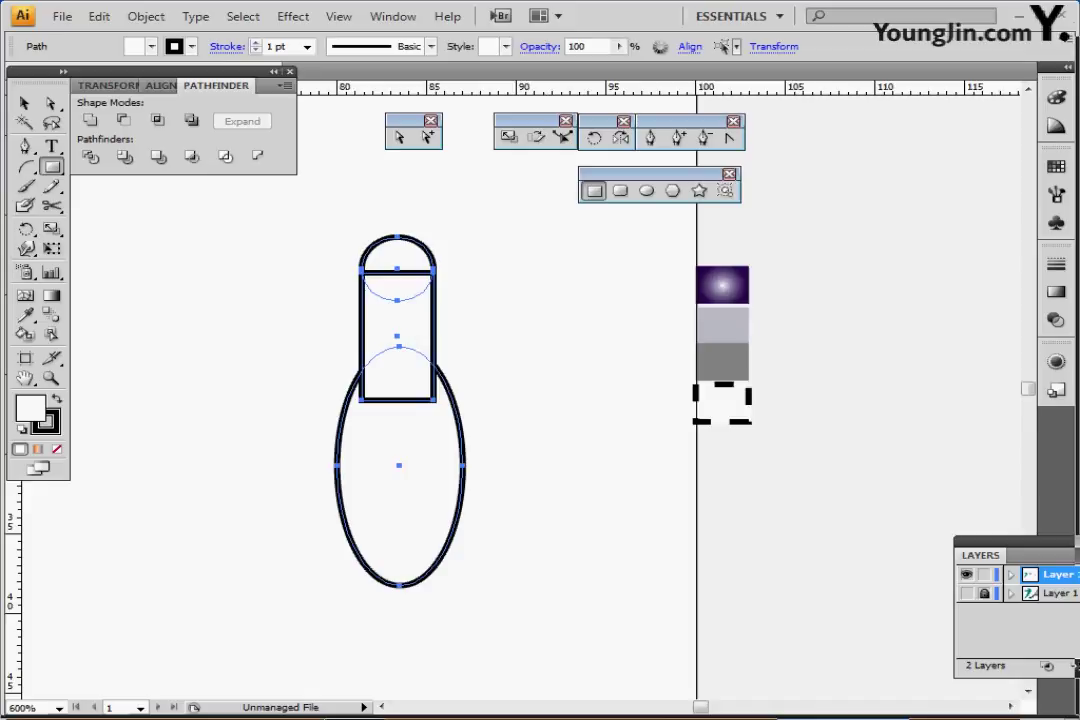
pyautogui.hotkey('shift', 'F7')
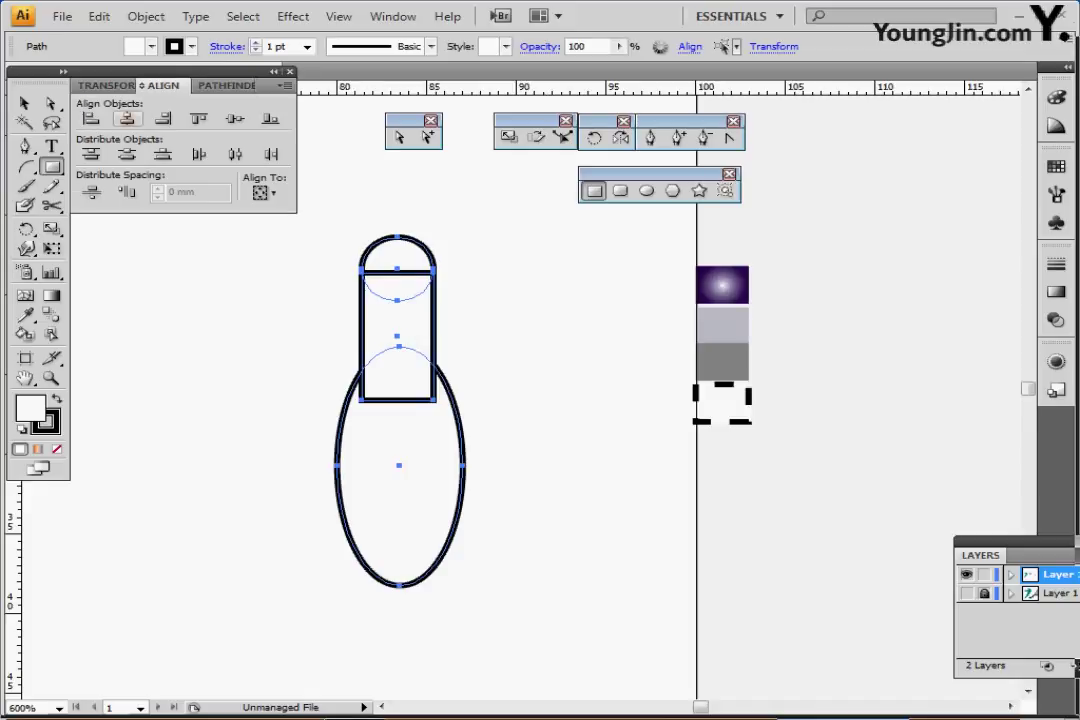
pyautogui.click(127, 118)
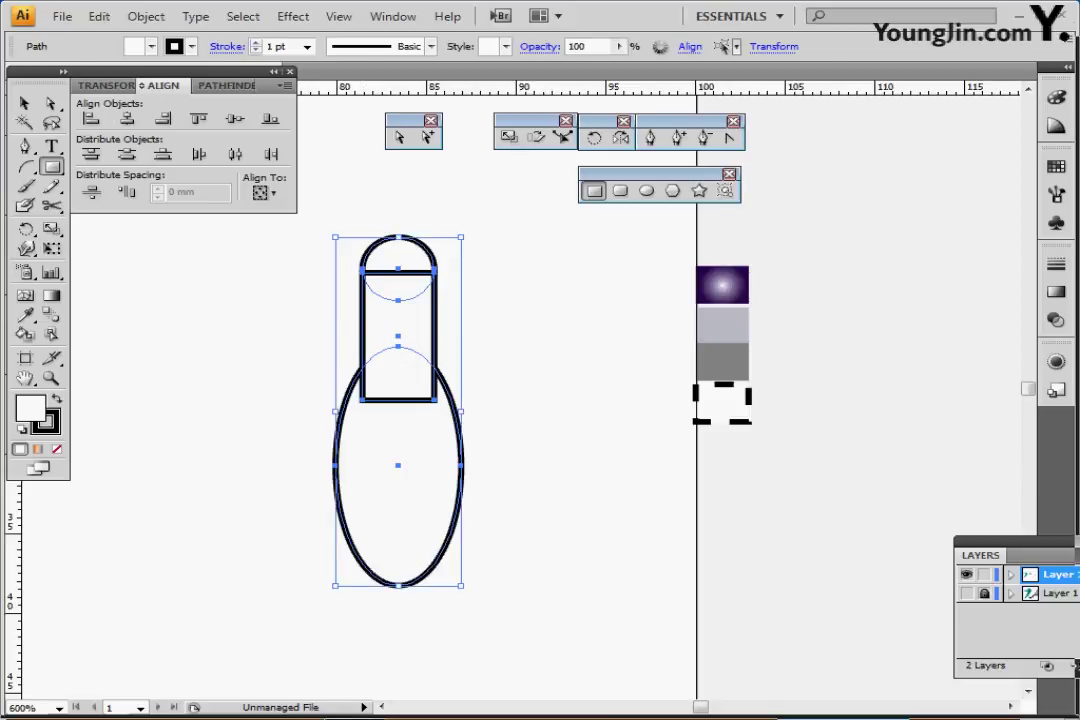
# Step: Set the fill of the circle, rectangle and large ellipse to None, keeping their black strokes
pyautogui.hotkey('ctrl', 'g')
pyautogui.press('/')
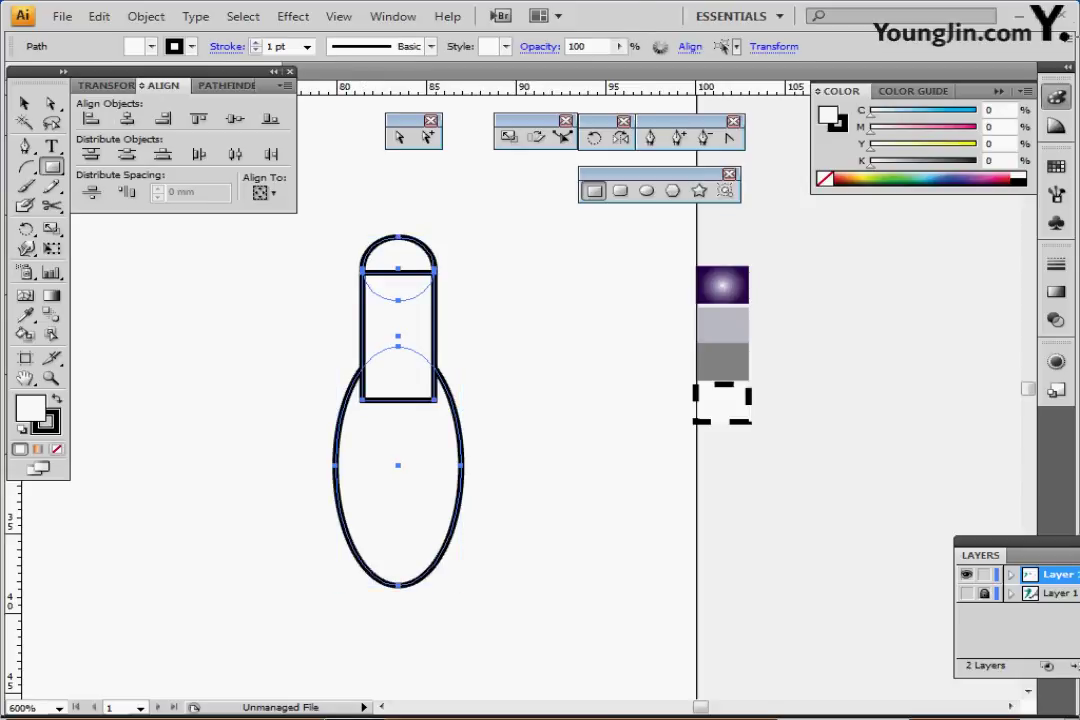
pyautogui.hotkey('ctrl', 'shift', 'a')
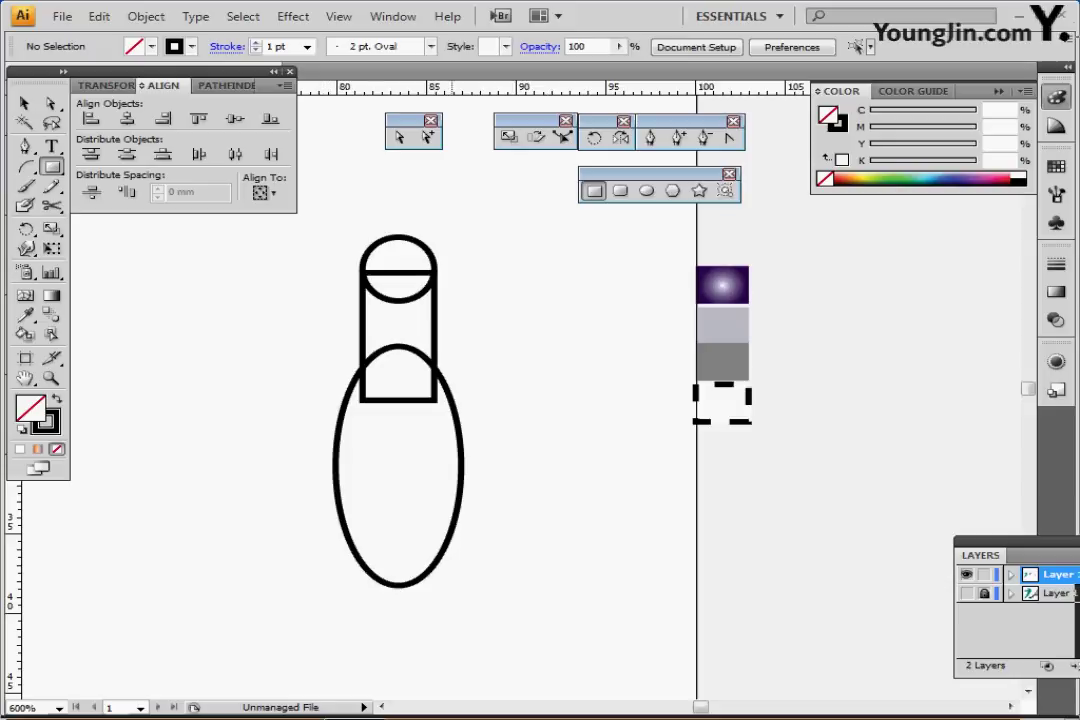
# Step: Draw an unfilled upright ellipse slightly overlapping the rectangle's left edge, and switch the artwork to outline view
pyautogui.press('l')
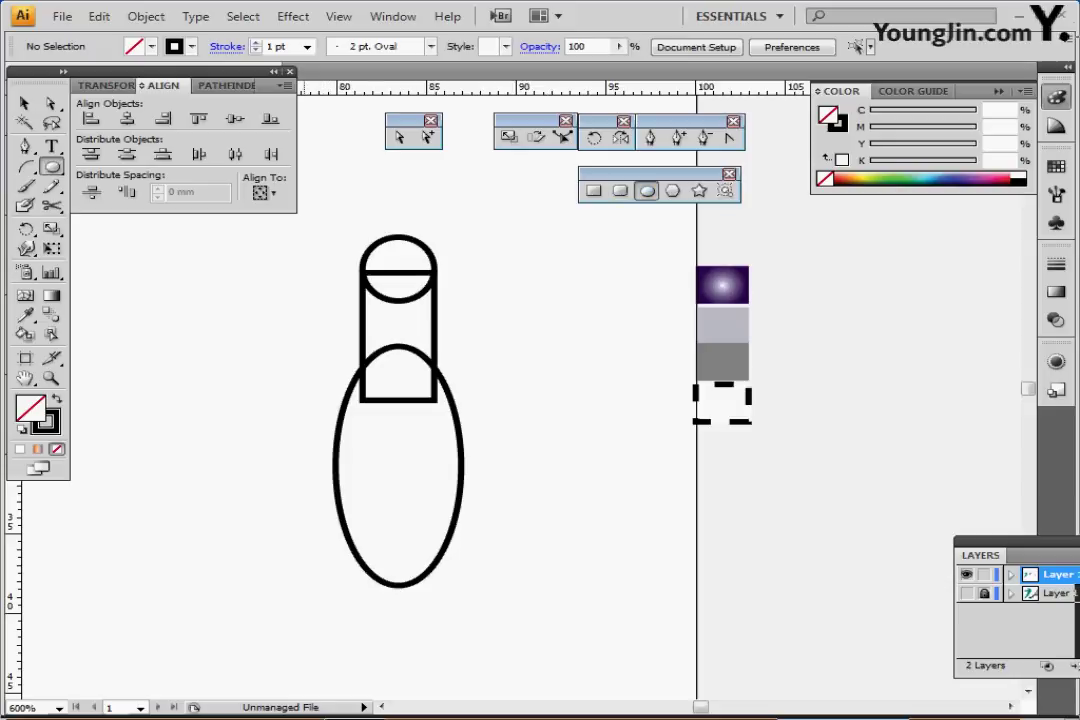
pyautogui.moveTo(252, 241); pyautogui.dragTo(368, 413)
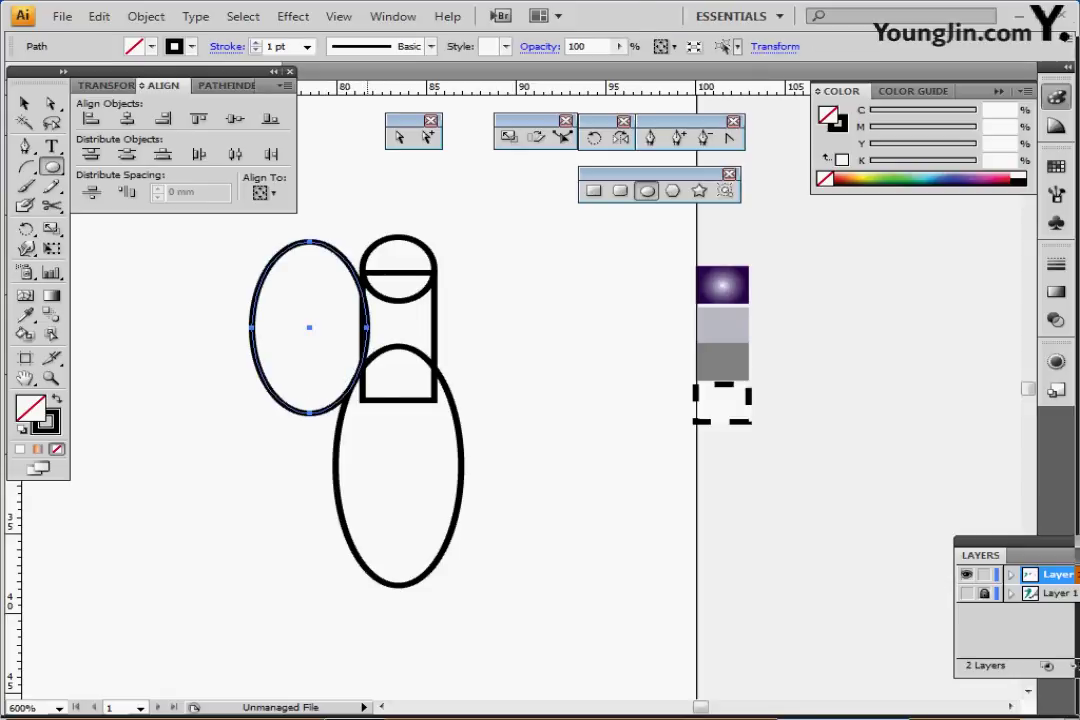
pyautogui.hotkey('ctrl', 'y')
pyautogui.hotkey('ctrl', '=')
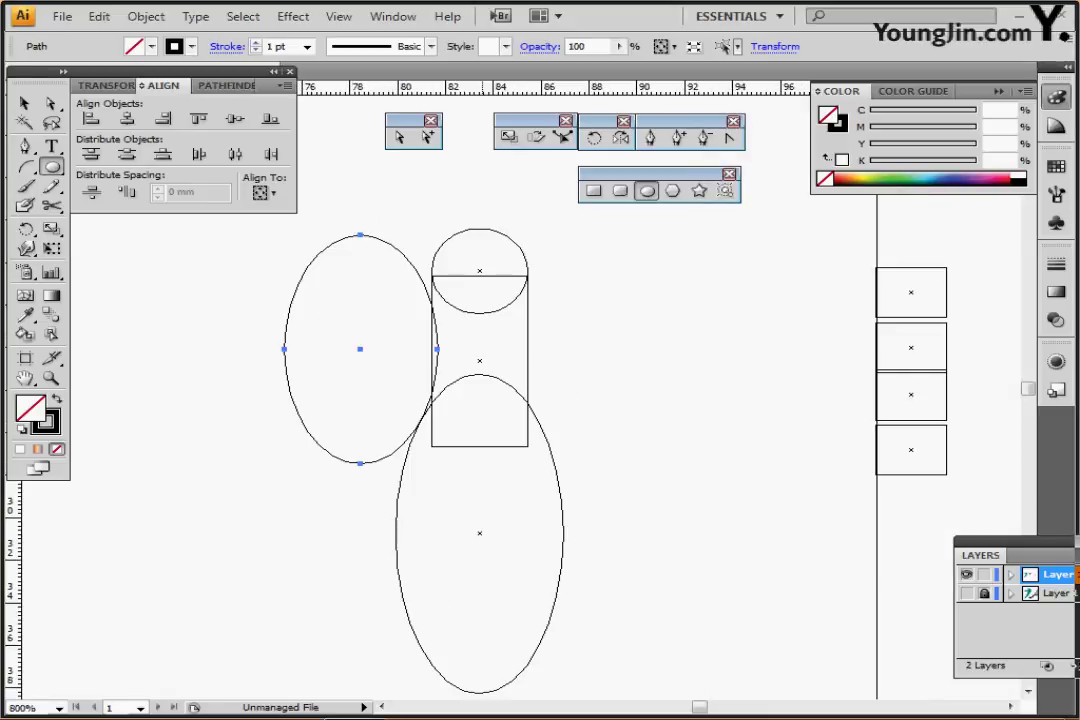
# Step: Nudge the side ellipse so it cuts into the rectangle's left edge between the circle and the large ellipse
pyautogui.press('Right')
pyautogui.press('Right')
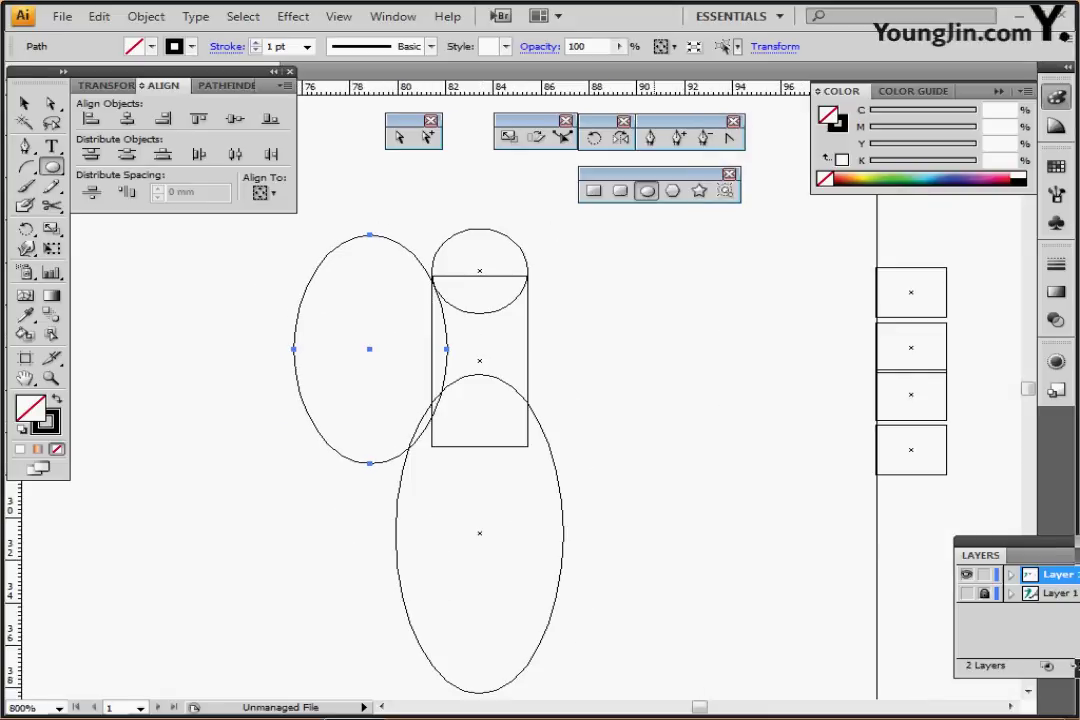
pyautogui.press('Up')
pyautogui.press('Left')
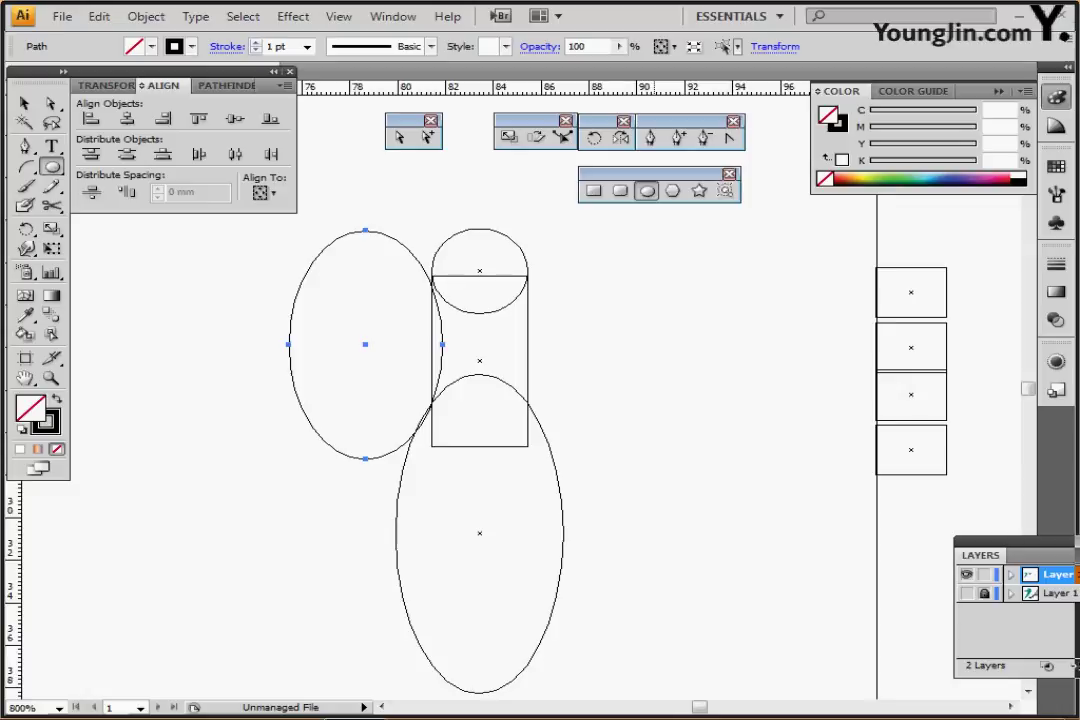
pyautogui.press('ctrl')
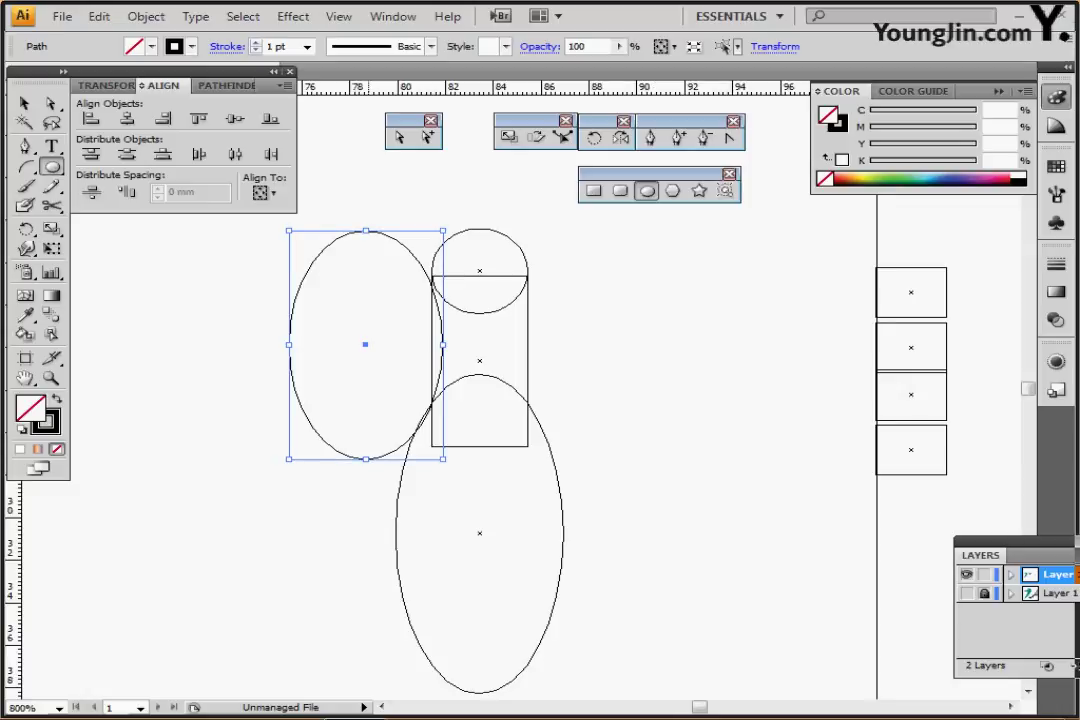
pyautogui.press('Up')
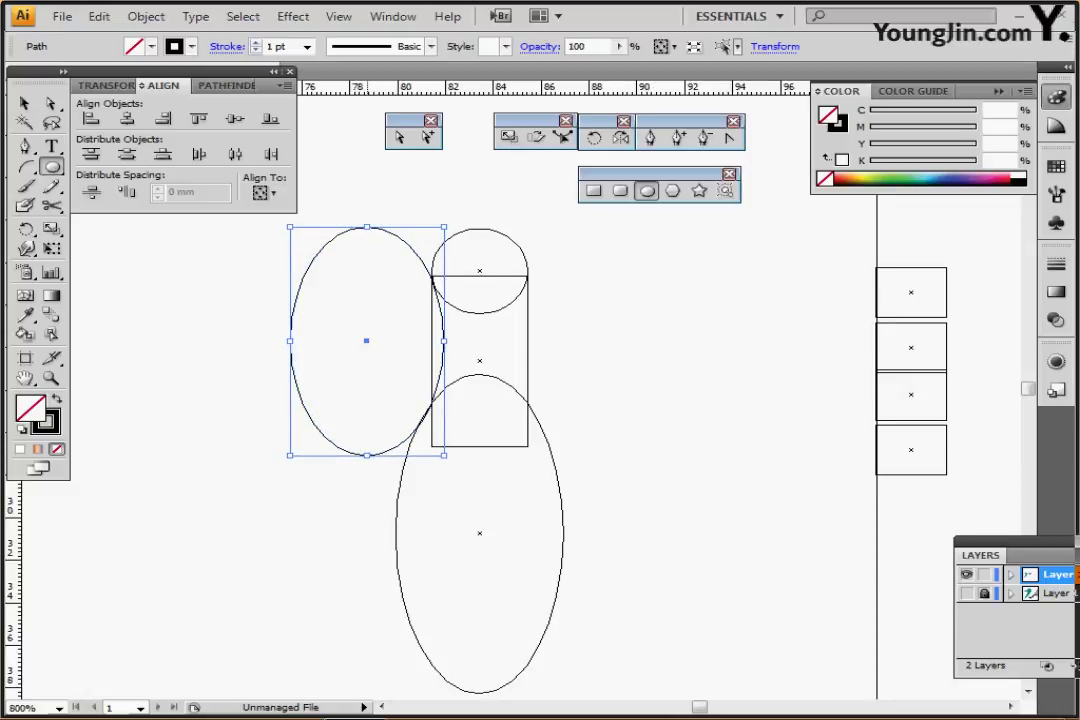
pyautogui.hotkey('ctrl', 'shift', 'b')
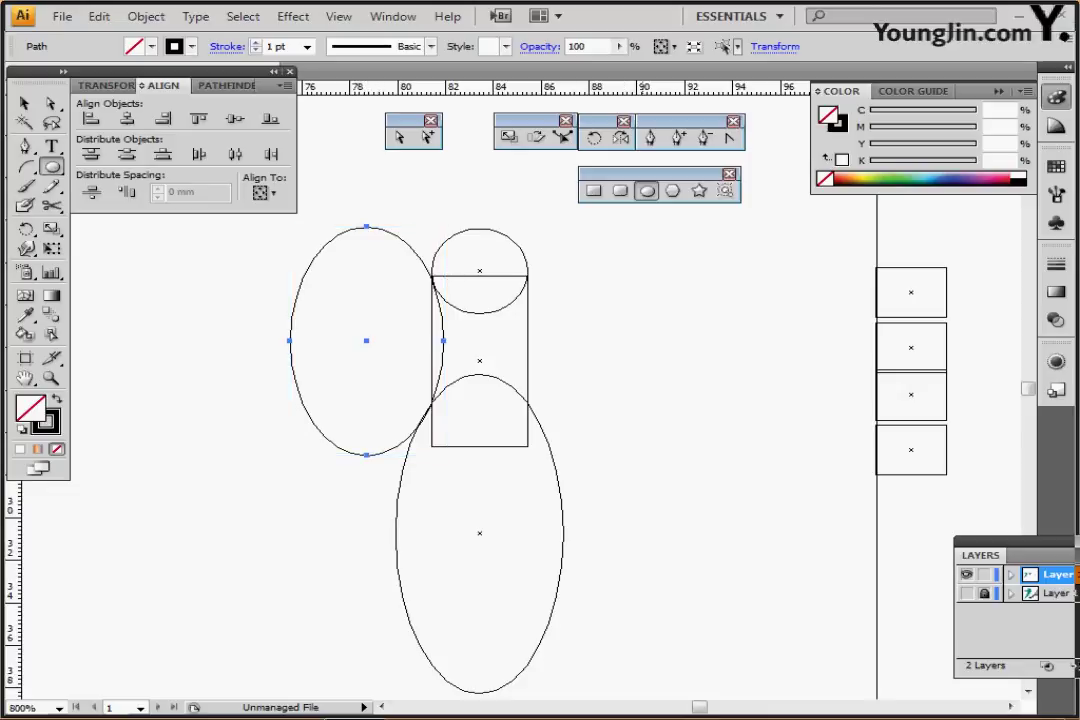
# Step: Rotate the side ellipse by 3° and nudge it upward to refine the pin's neck curve
pyautogui.doubleClick(595, 138)
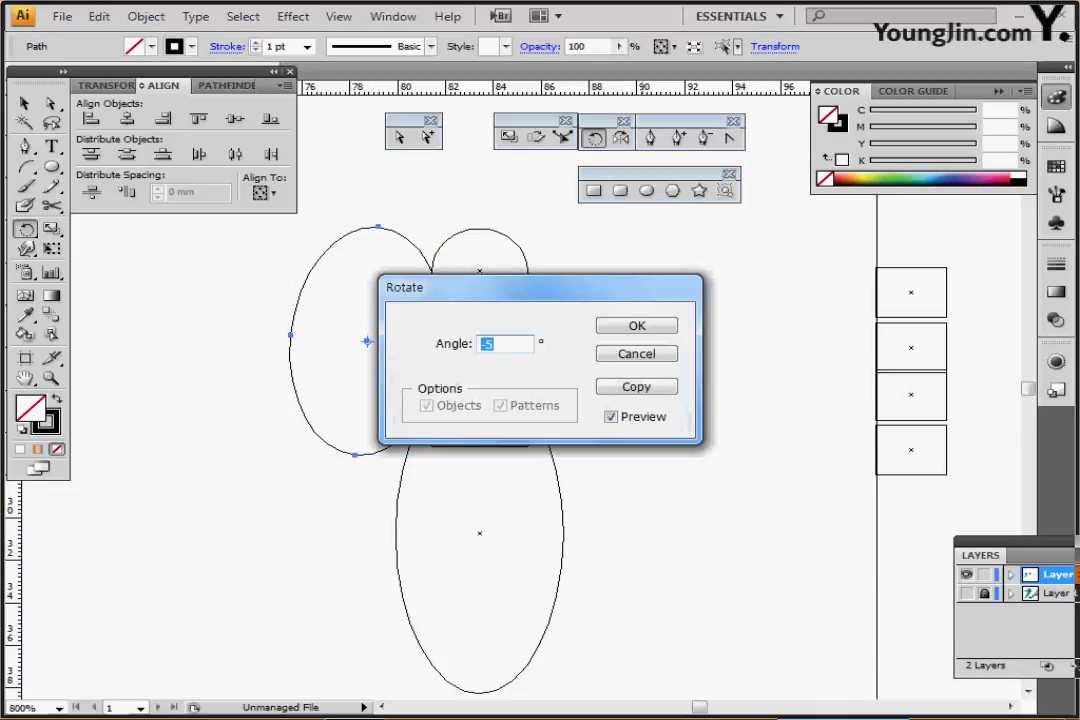
pyautogui.write('3')
pyautogui.press('Return')
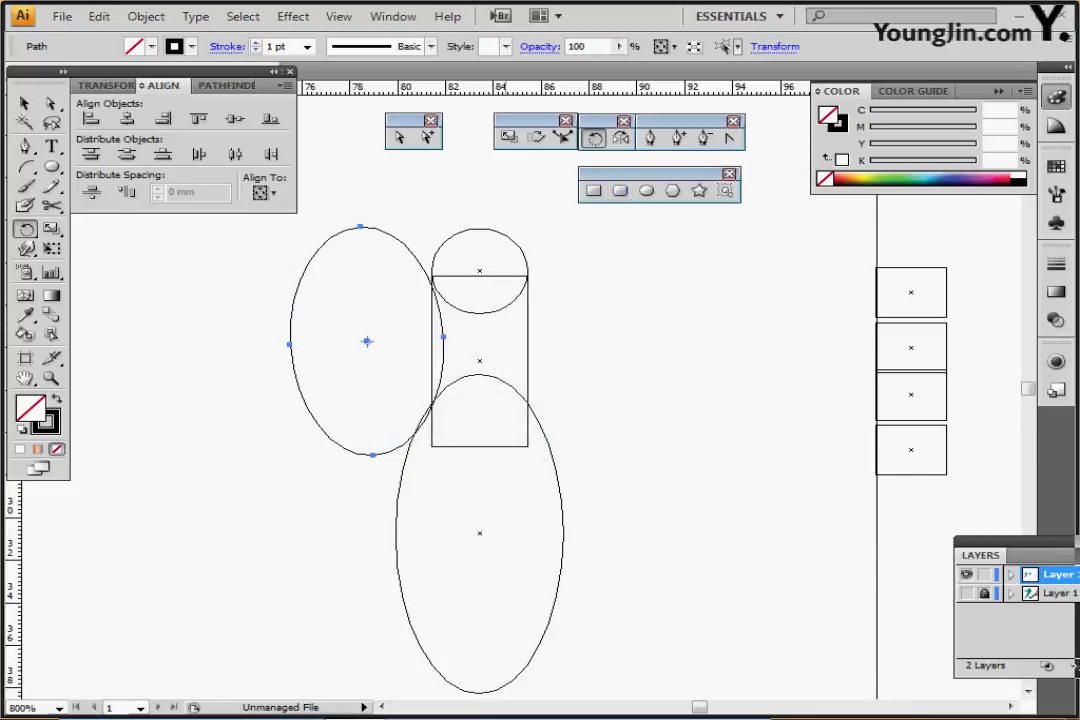
pyautogui.press('Up')
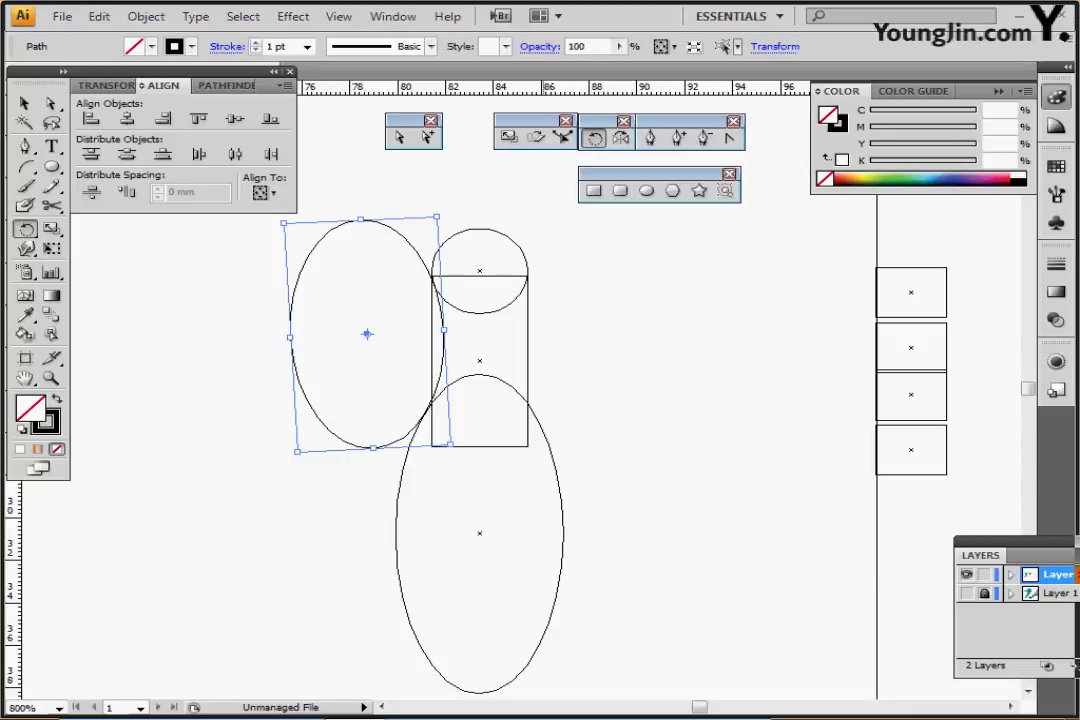
# Step: Make a mirrored copy of the side ellipse across a vertical axis through the rectangle's centre
pyautogui.hscroll(1, 540, 400)
pyautogui.hscroll(3, 515, 400)
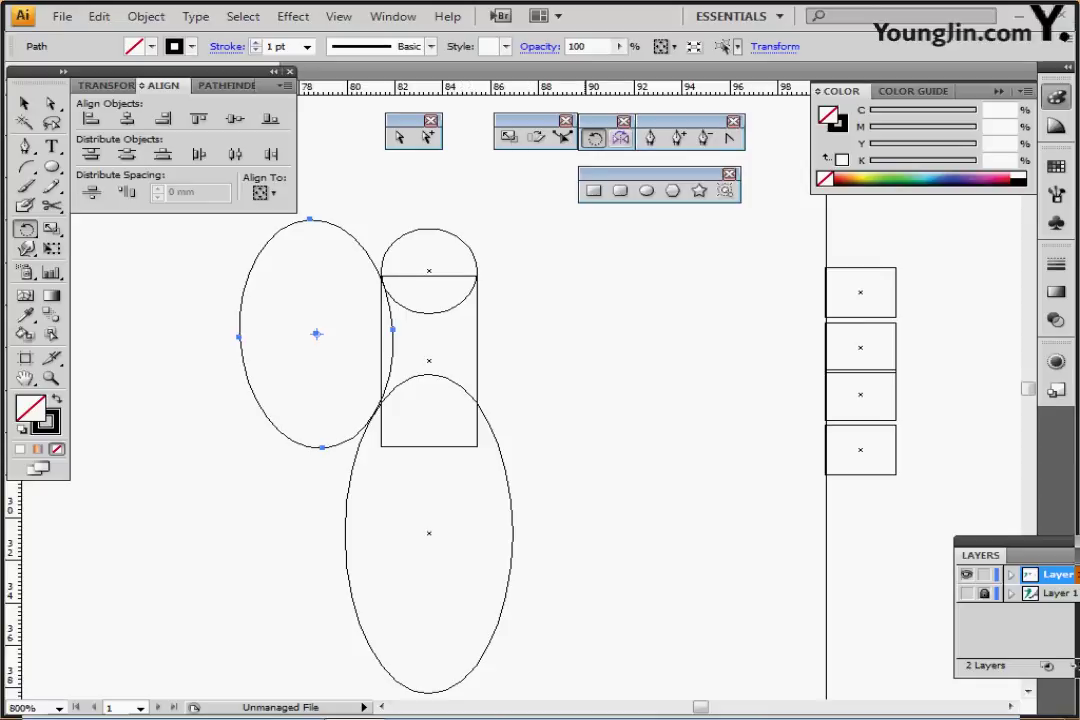
pyautogui.click(621, 138)
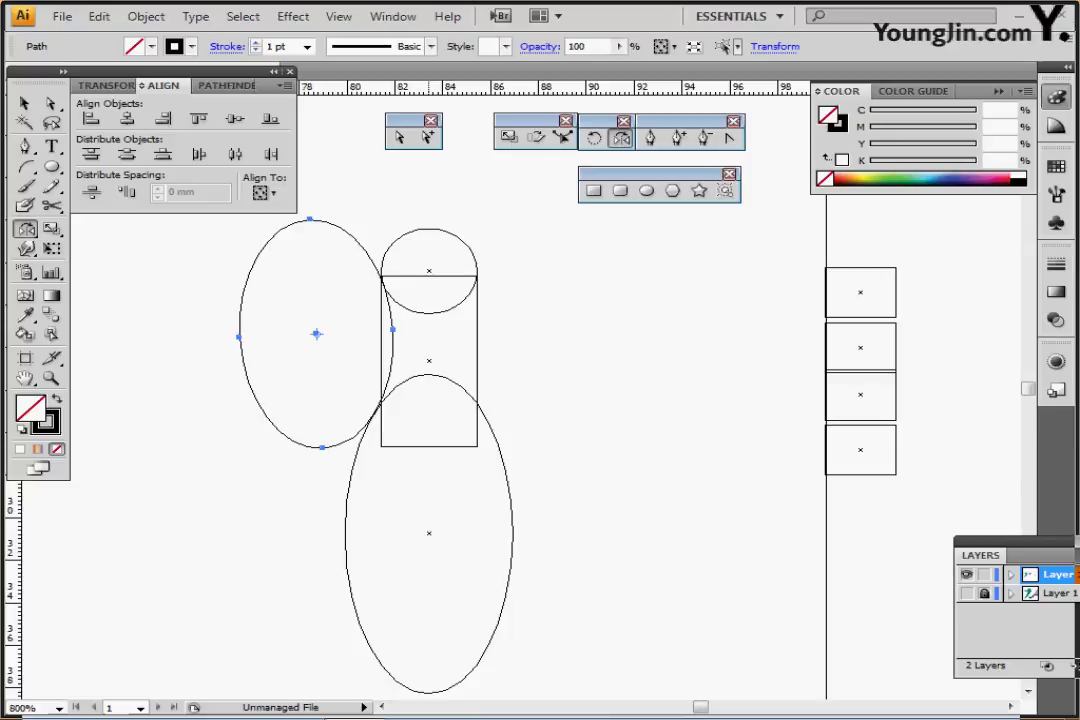
pyautogui.keyDown('alt'); pyautogui.click(429, 361); pyautogui.keyUp('alt')
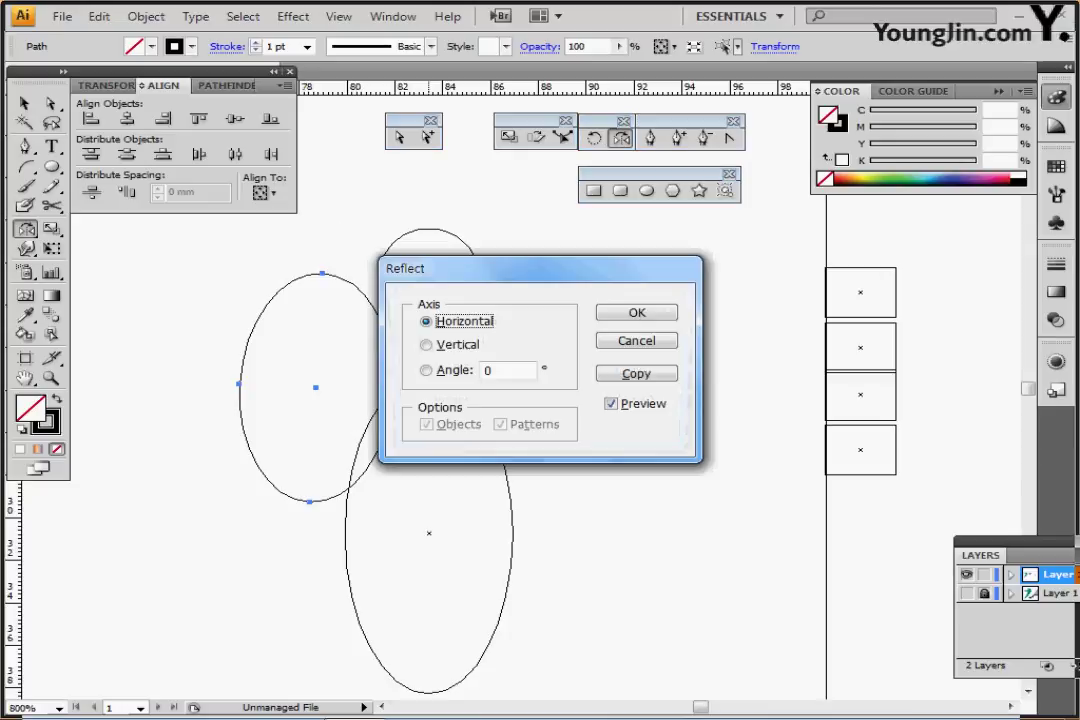
pyautogui.click(427, 345)
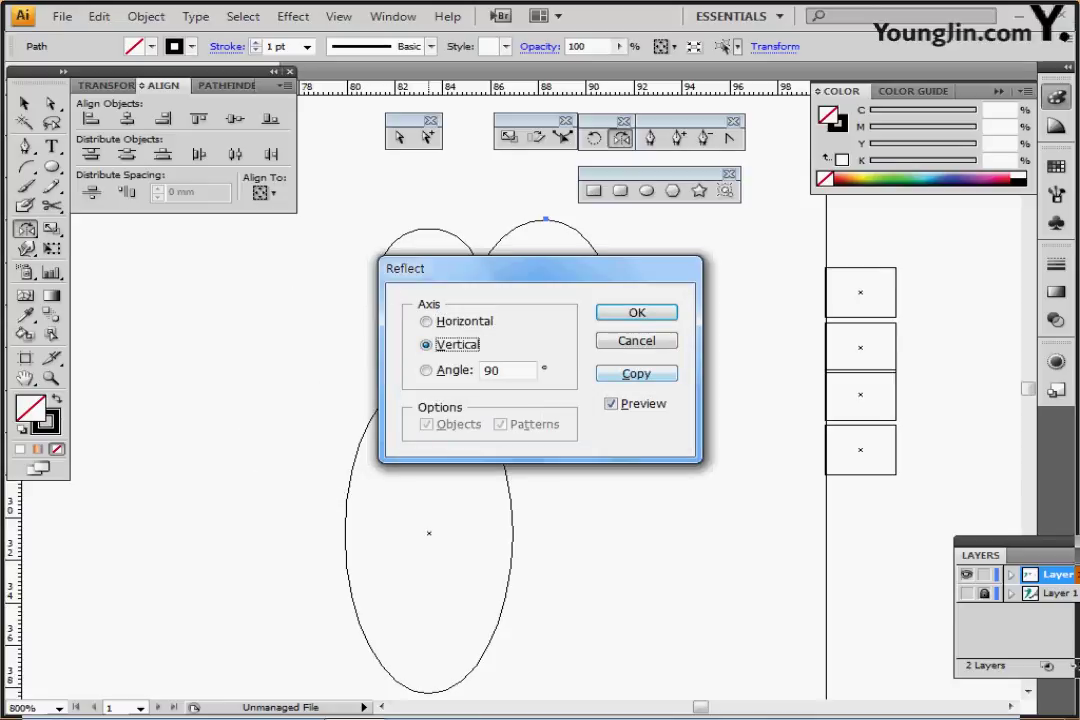
pyautogui.click(636, 373)
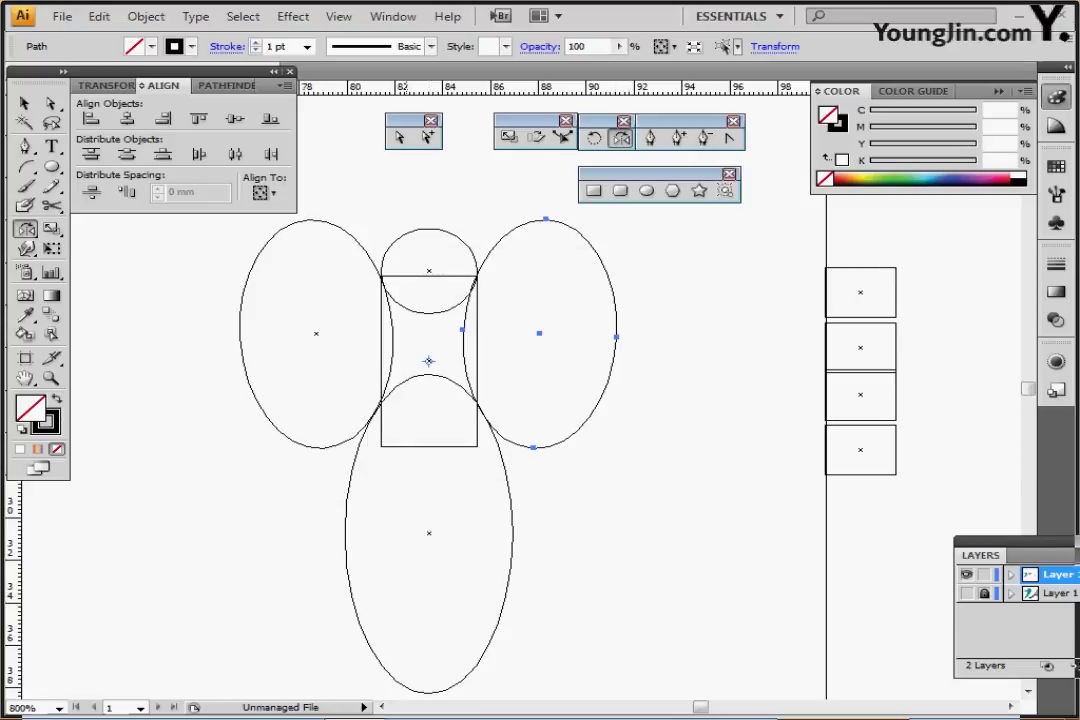
# Step: Return to preview display and subtract both side ellipses from the rectangle with Minus Front to form the pin's neck
pyautogui.moveTo(181, 325); pyautogui.dragTo(500, 336)
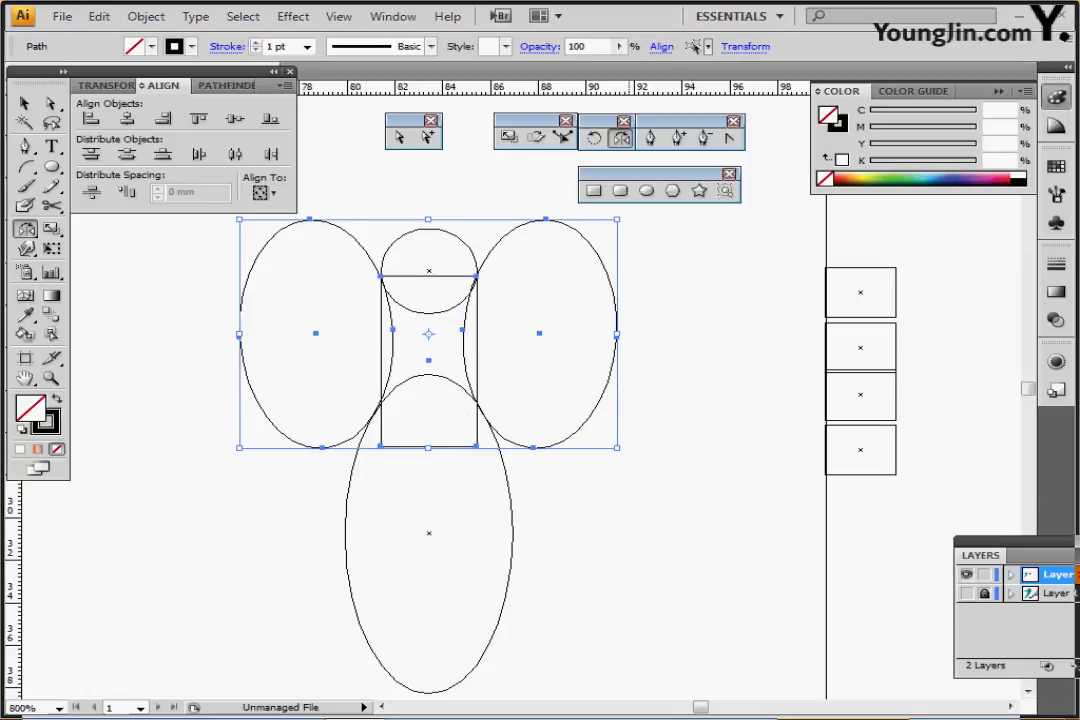
pyautogui.hotkey('ctrl', 'y')
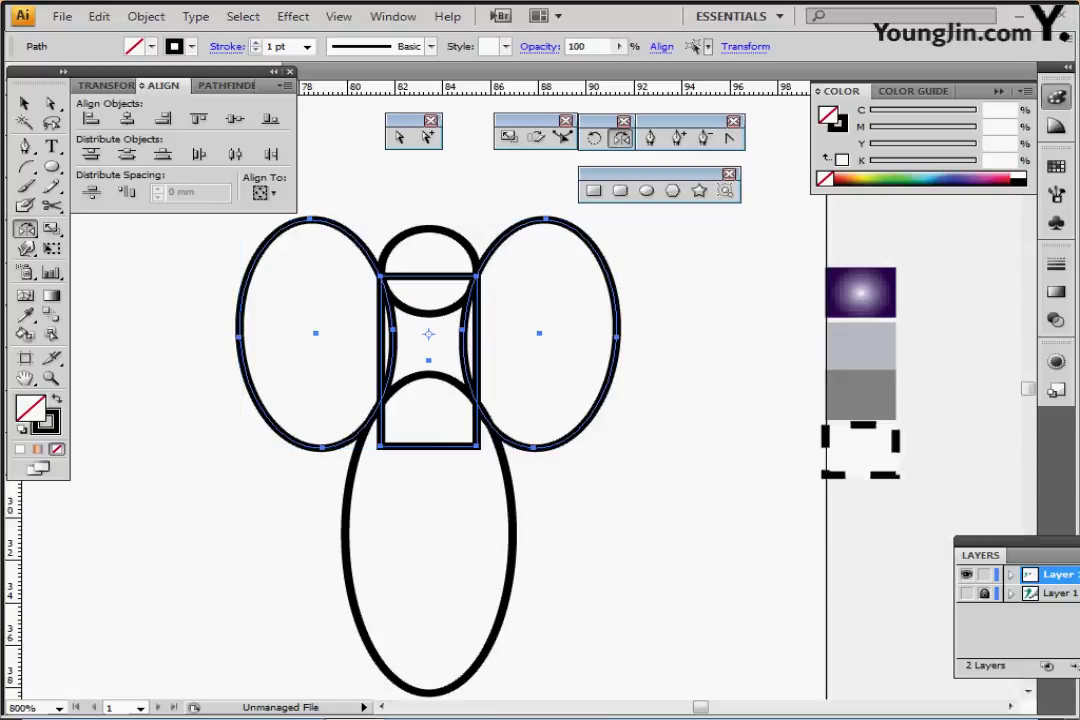
pyautogui.click(226, 86)
pyautogui.click(123, 120)
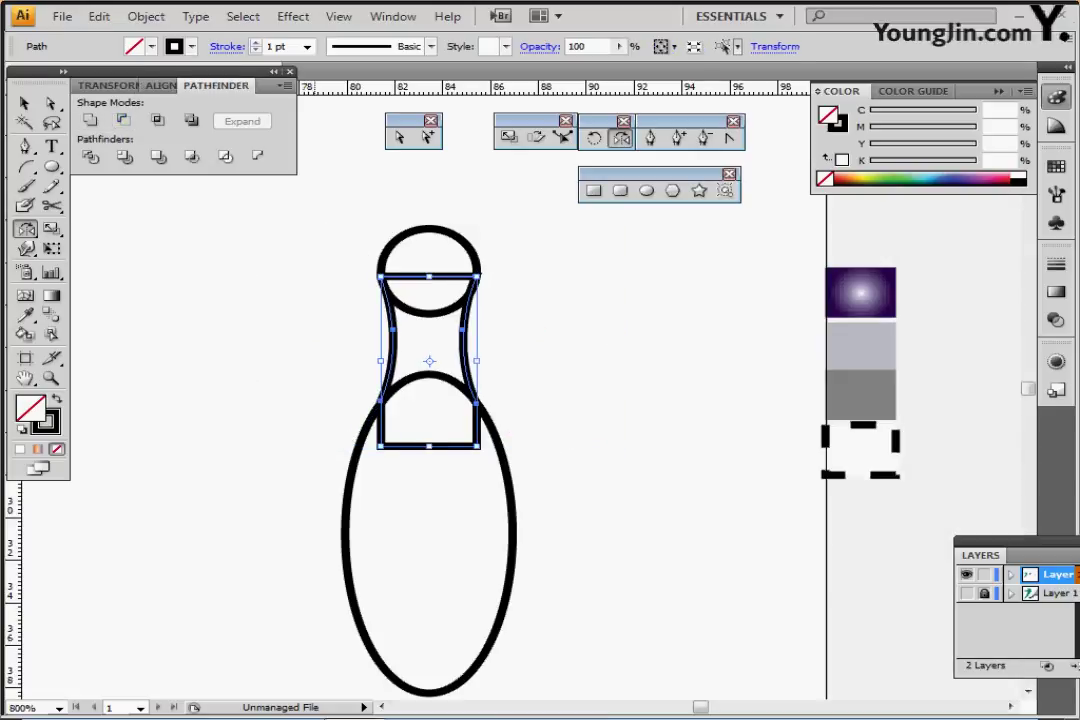
# Step: Unite the top circle, neck shape and large ellipse into a single bowling pin outline
pyautogui.moveTo(342, 240); pyautogui.dragTo(502, 490)
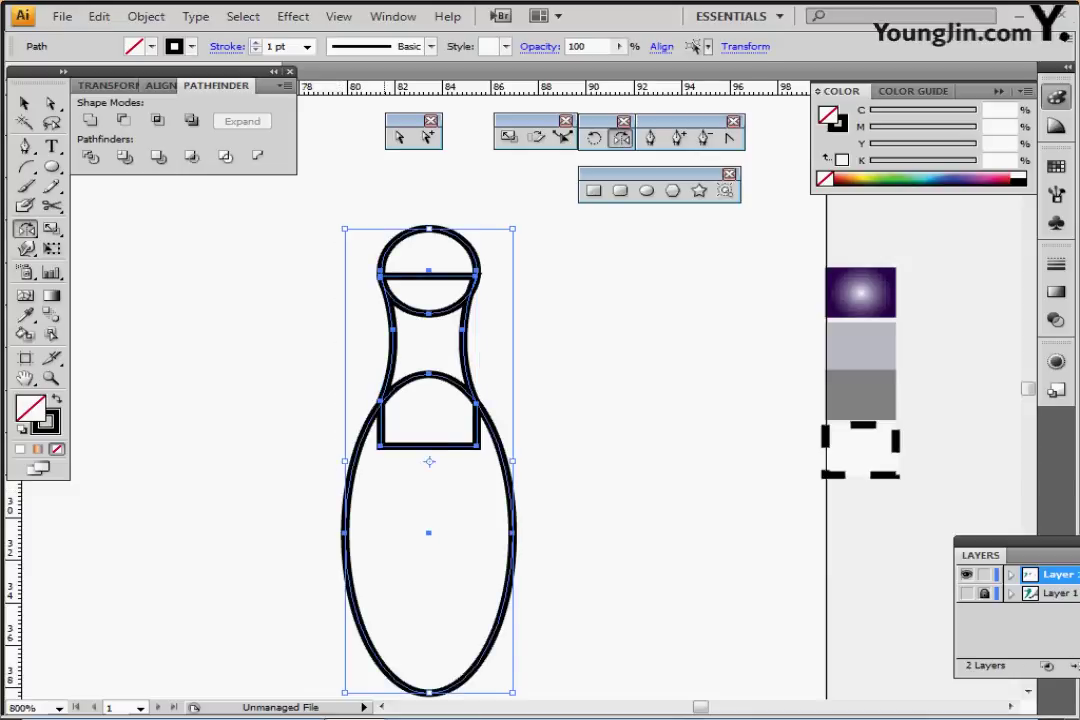
pyautogui.hotkey('ctrl', 'shift', 'b')
pyautogui.click(90, 120)
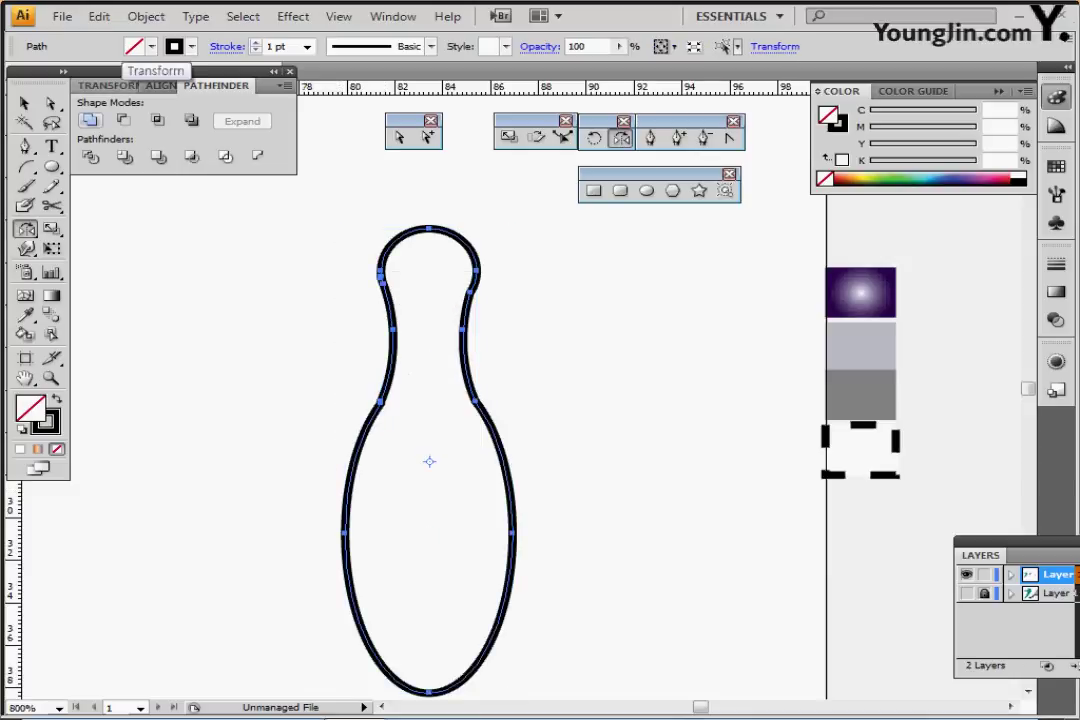
# Step: Draw a rectangle about 14 mm wide and 5 mm high across the pin's rounded lower end and nudge it slightly down
pyautogui.hotkey('ctrl', '-')
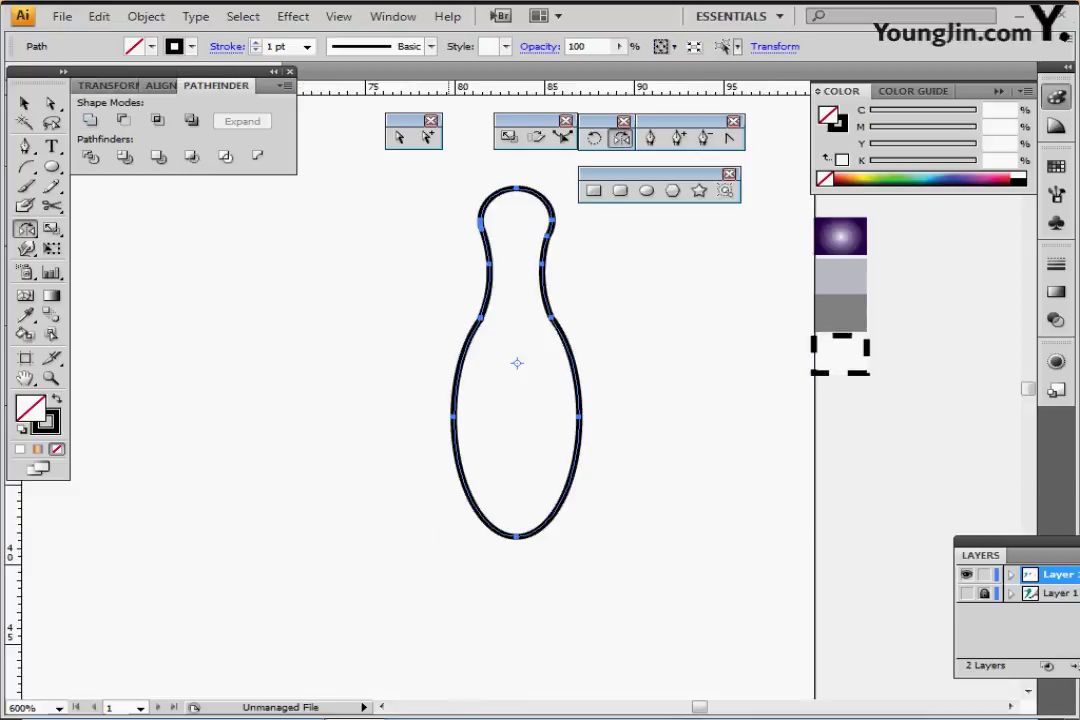
pyautogui.moveTo(516, 400); pyautogui.dragTo(475, 400)
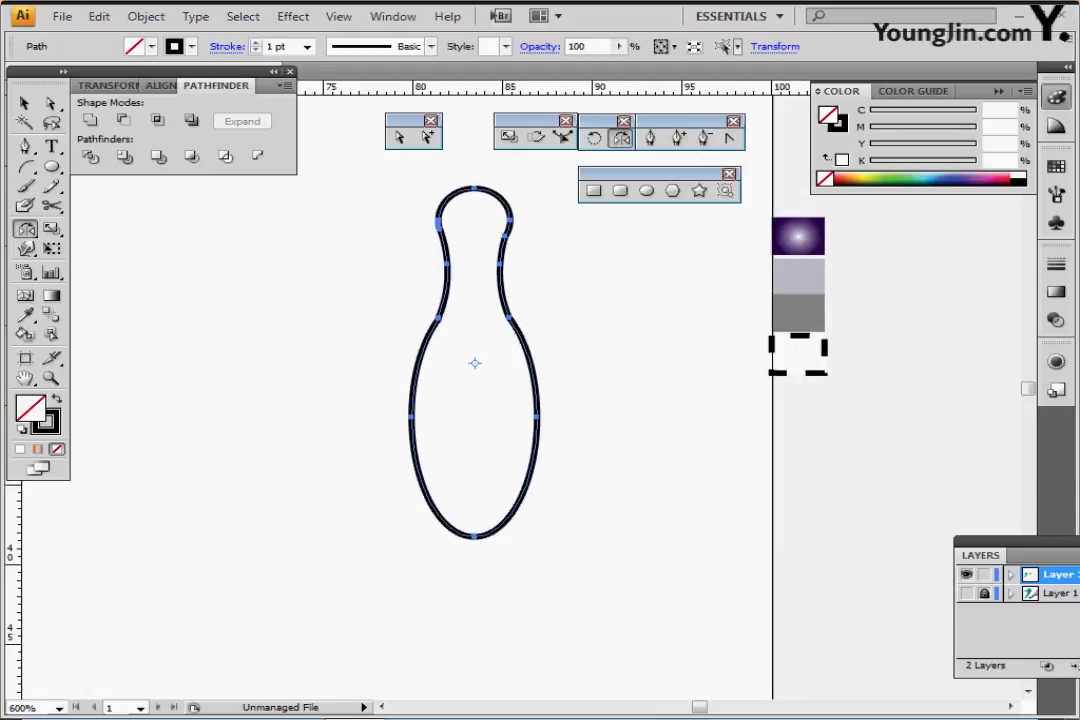
pyautogui.click(594, 191)
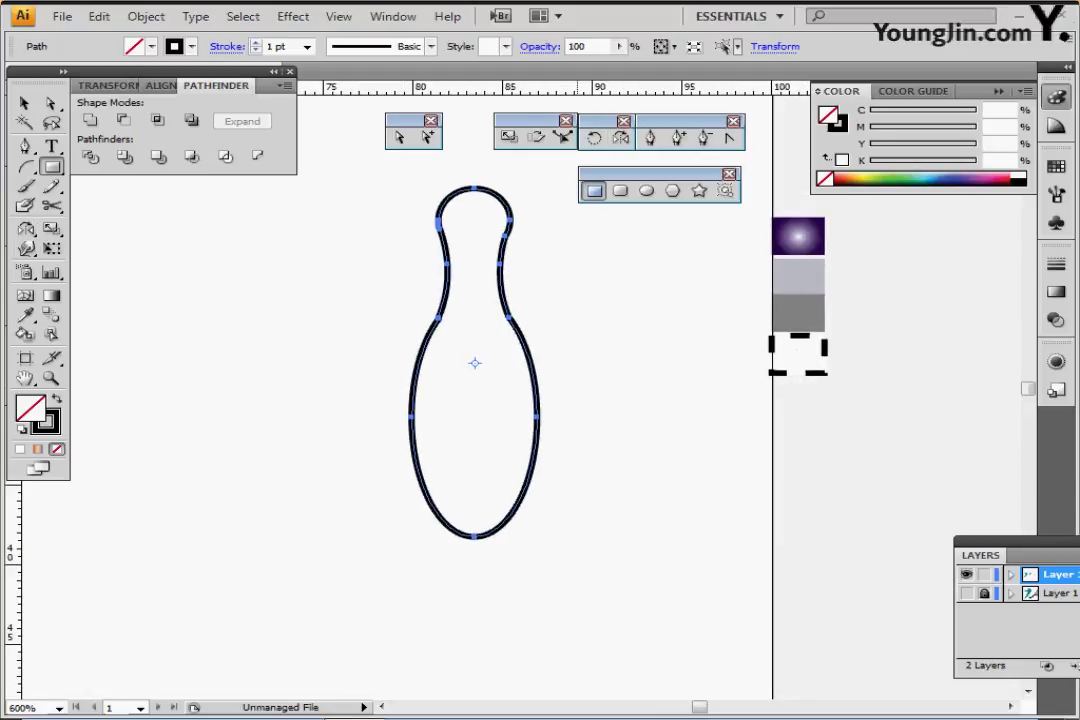
pyautogui.moveTo(368, 509); pyautogui.dragTo(612, 590)
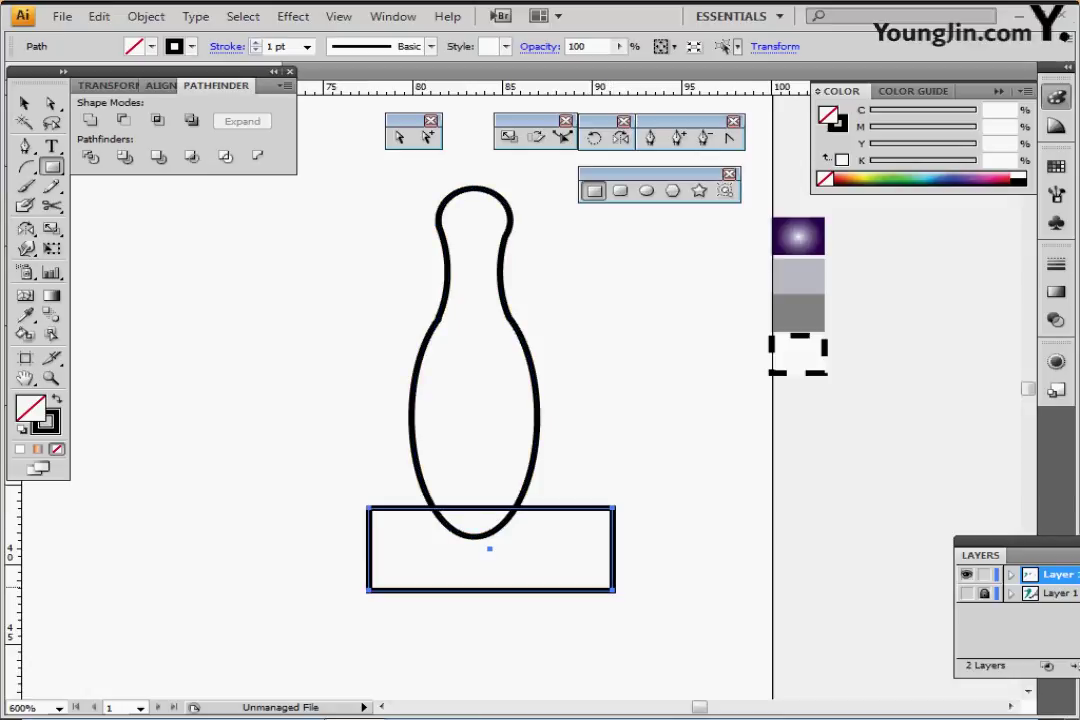
pyautogui.press('Down')
pyautogui.press('Down')
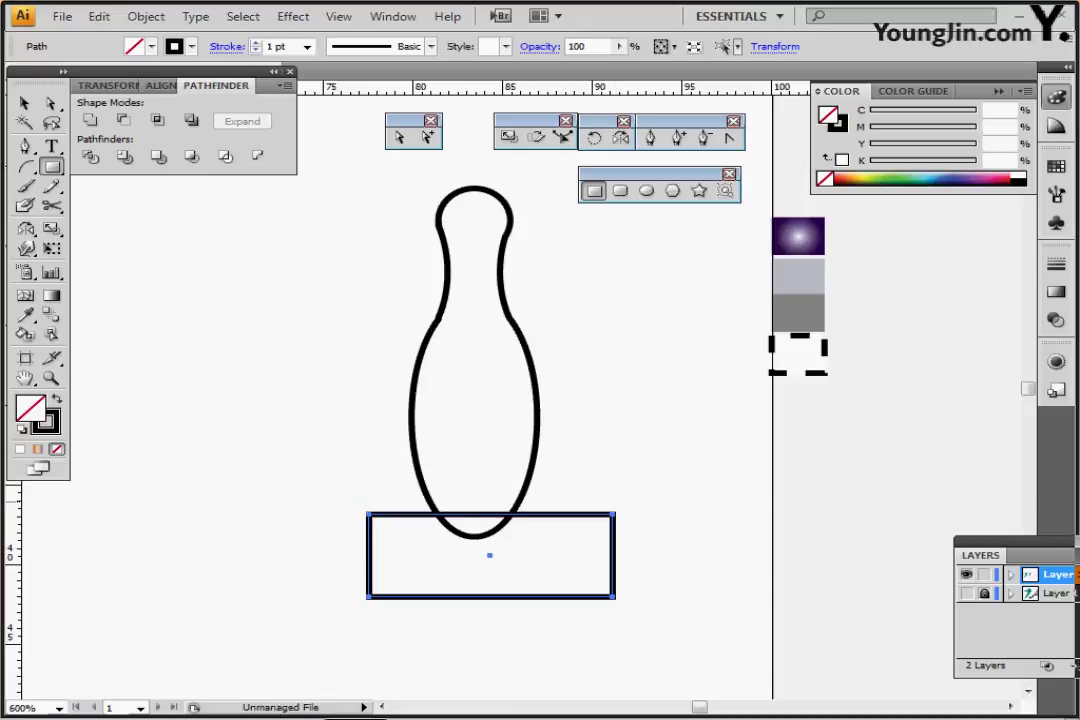
# Step: Subtract the rectangle from the pin with Minus Front to give the pin a flat base
pyautogui.hotkey('ctrl', 'a')
pyautogui.hotkey('ctrl', 'shift', 'b')
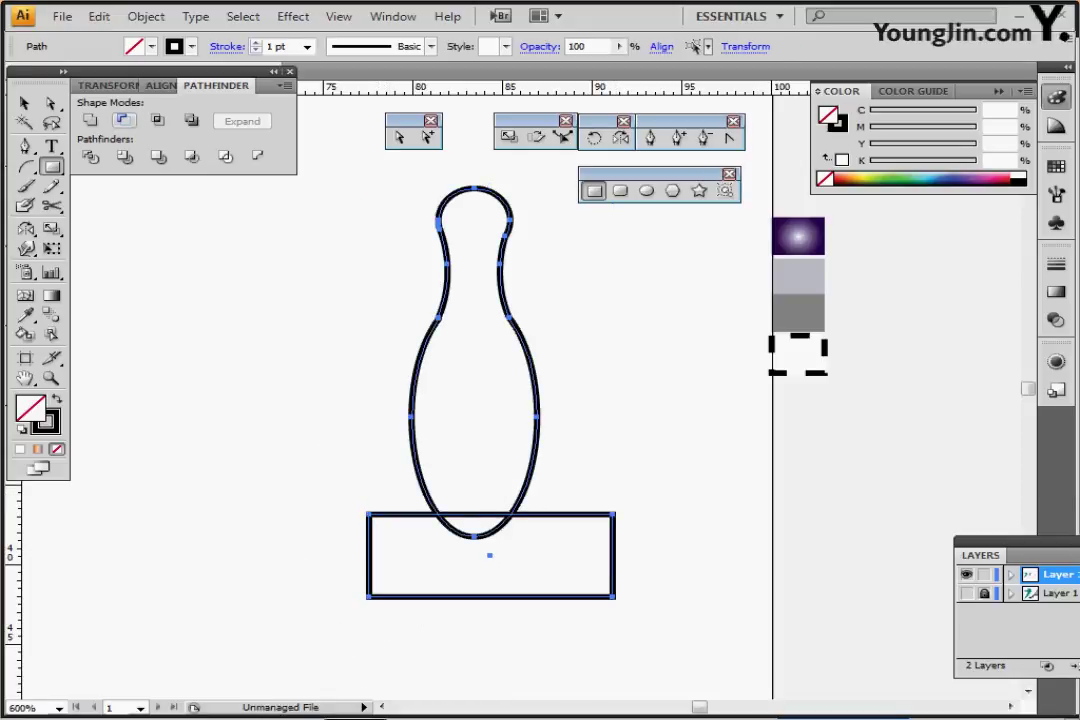
pyautogui.click(123, 120)
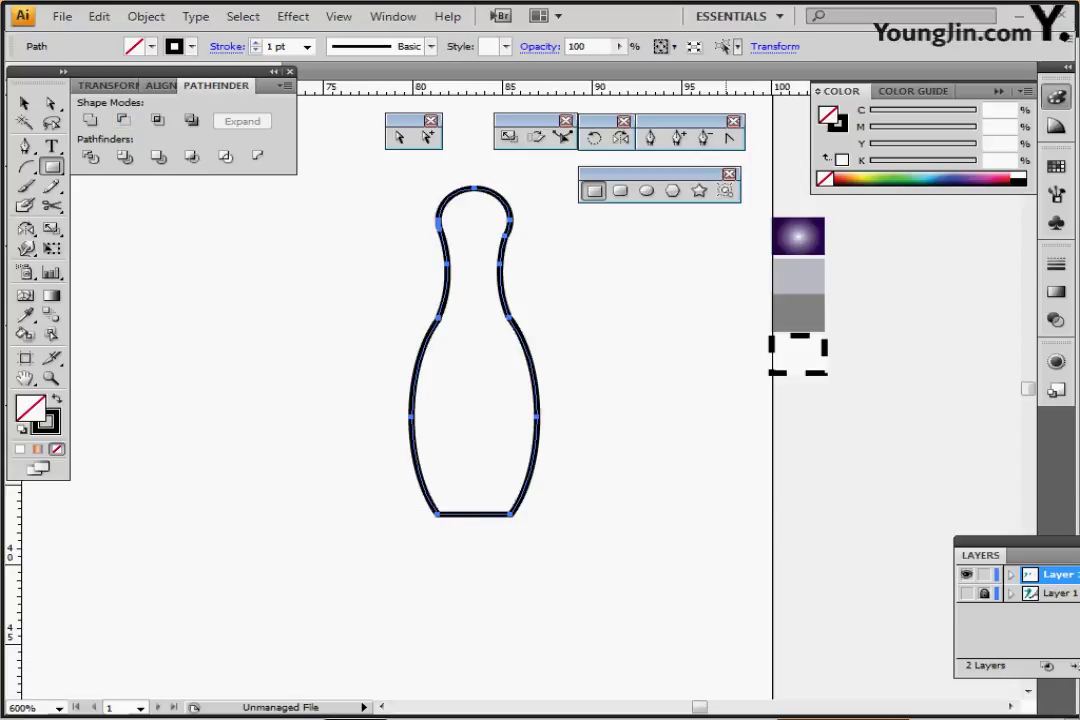
# Step: Copy the white fill and dashed black stroke of the lowest sample swatch to the pin, and display its stroke settings
pyautogui.press('i')
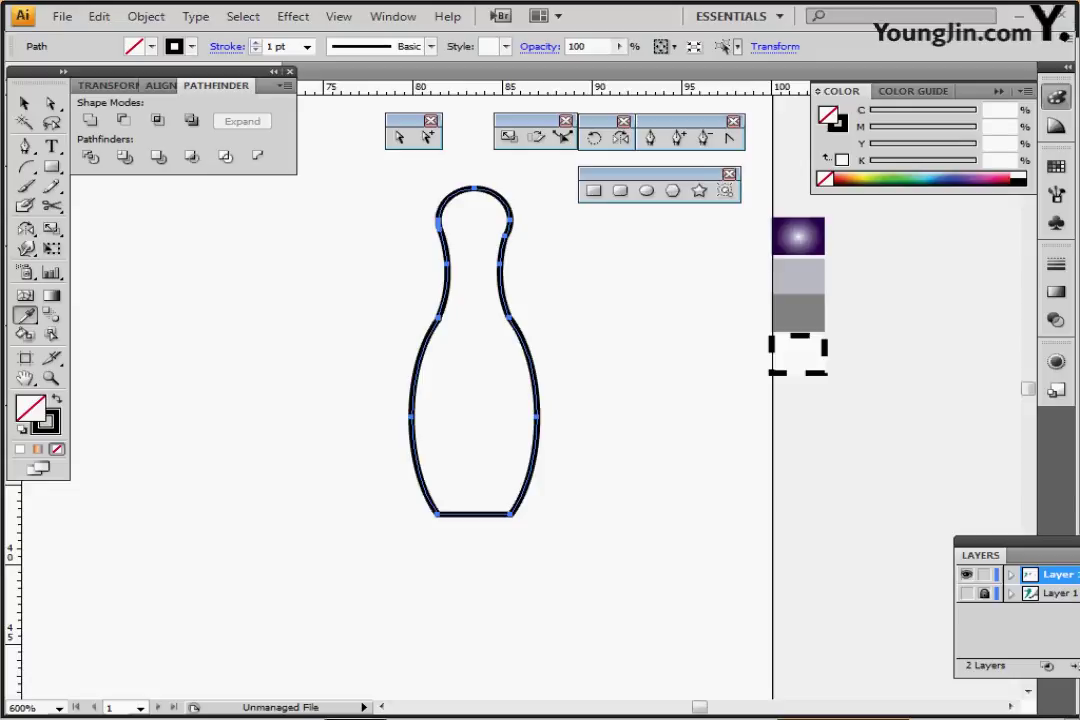
pyautogui.click(799, 356)
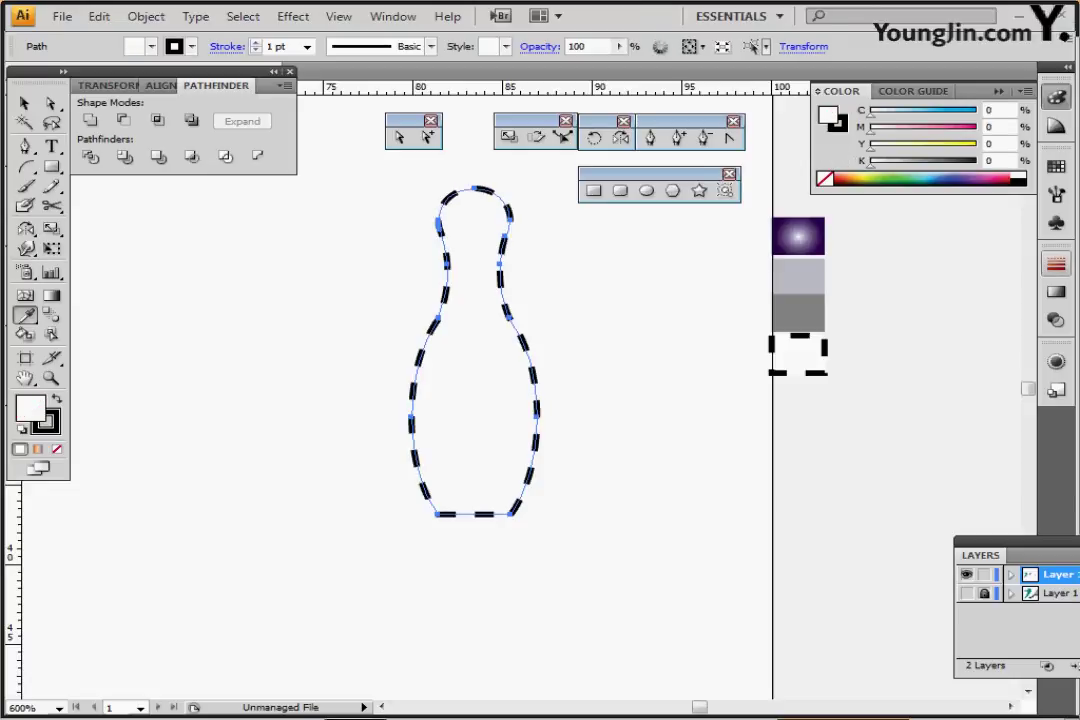
pyautogui.click(1056, 264)
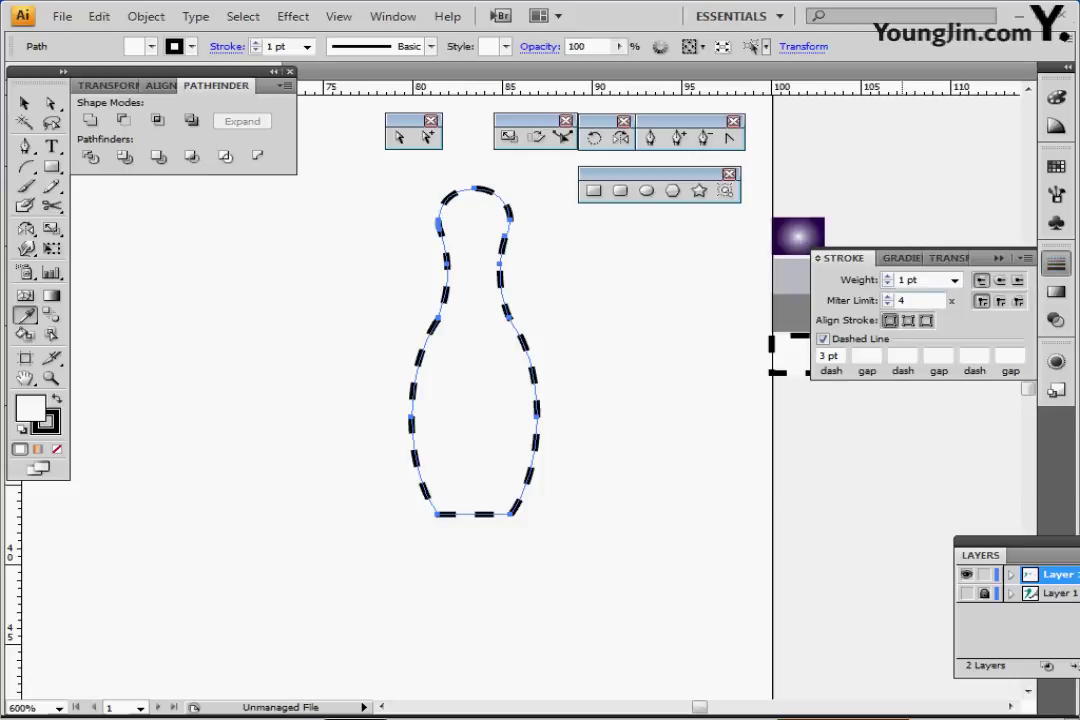
pyautogui.click(908, 280)
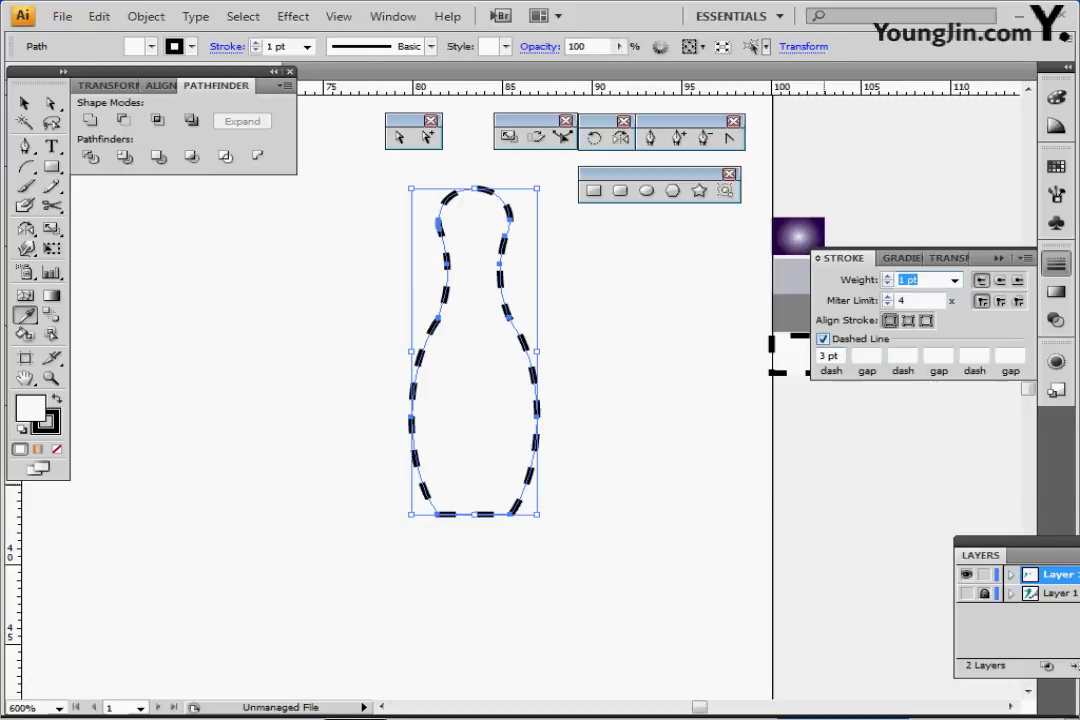
# Step: Deselect the pin and create a circle 12 mm wide and 12 mm high for the bowling ball
pyautogui.hotkey('ctrl', 'shift', 'a')
pyautogui.hotkey('ctrl', '-')
pyautogui.moveTo(571, 380); pyautogui.dragTo(583, 418)
pyautogui.click(647, 190)
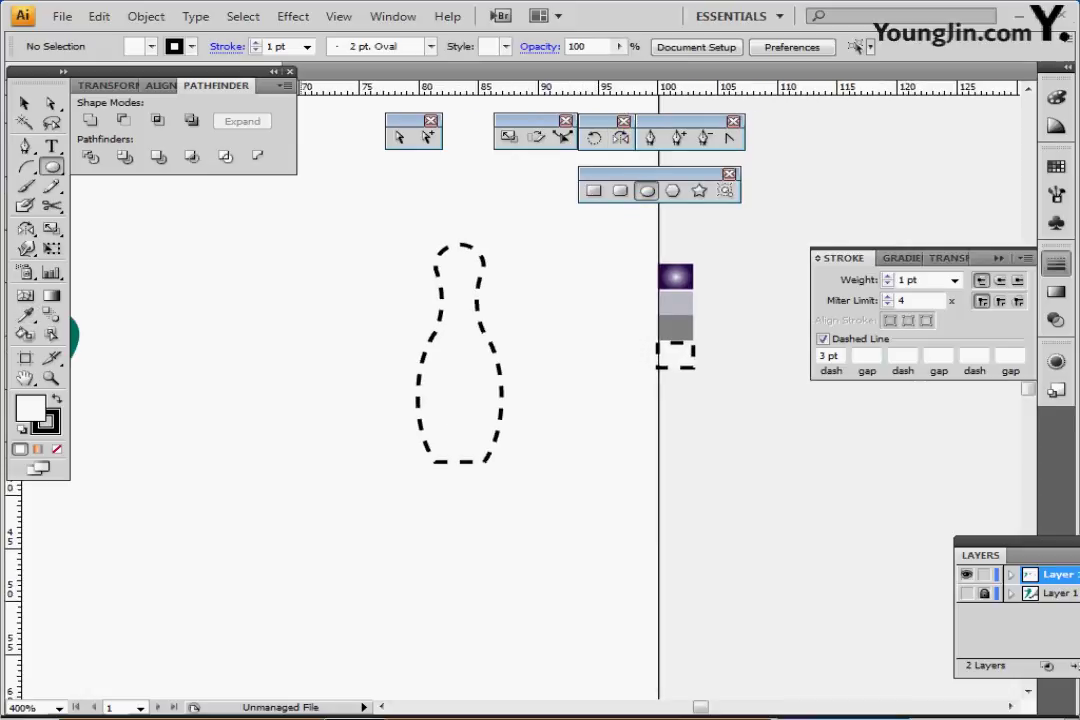
pyautogui.click(480, 350)
pyautogui.write('1')
pyautogui.press('Tab')
pyautogui.write('21')
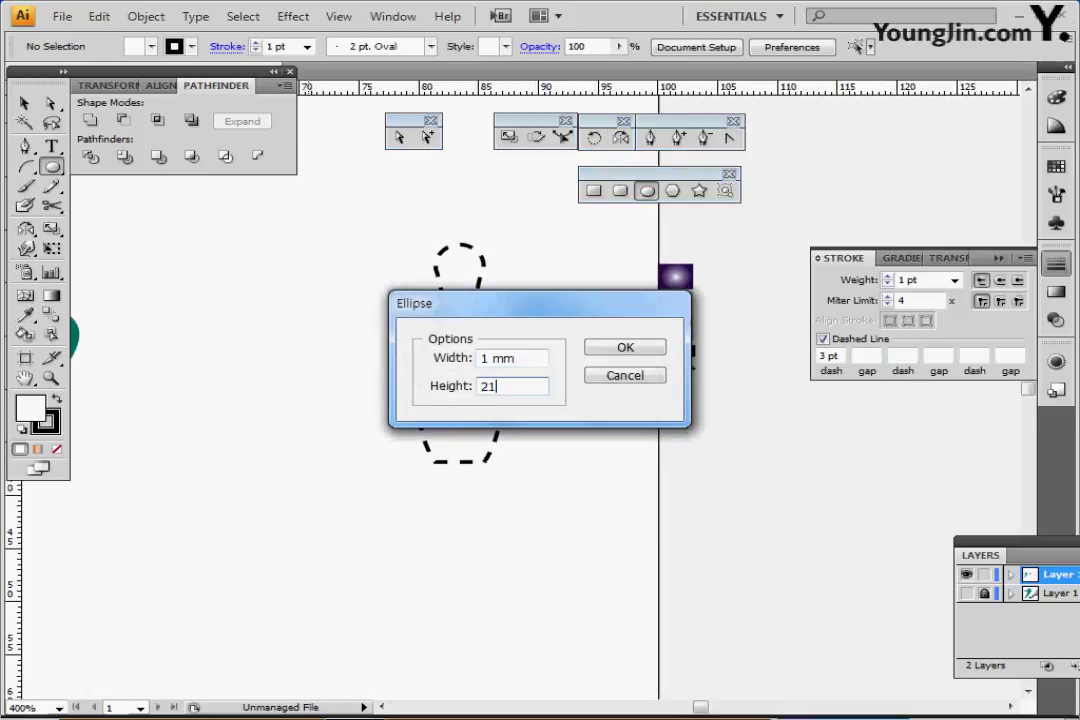
pyautogui.hotkey('shift', 'Tab')
pyautogui.write('12')
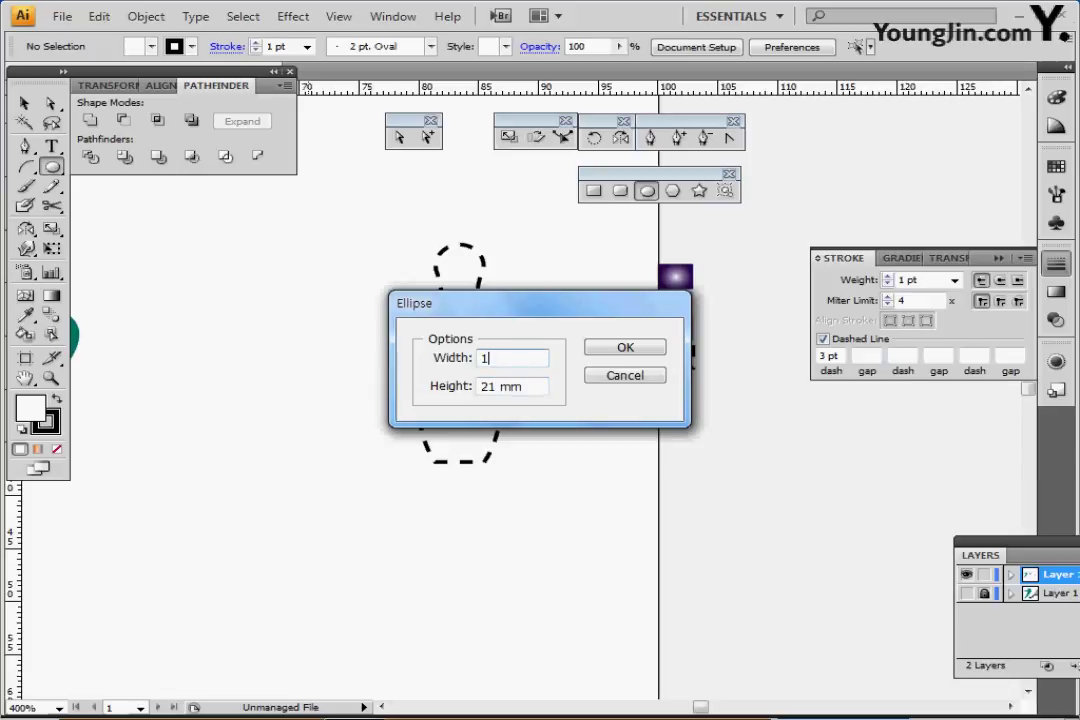
pyautogui.press('Tab')
pyautogui.write('12')
pyautogui.press('Return')
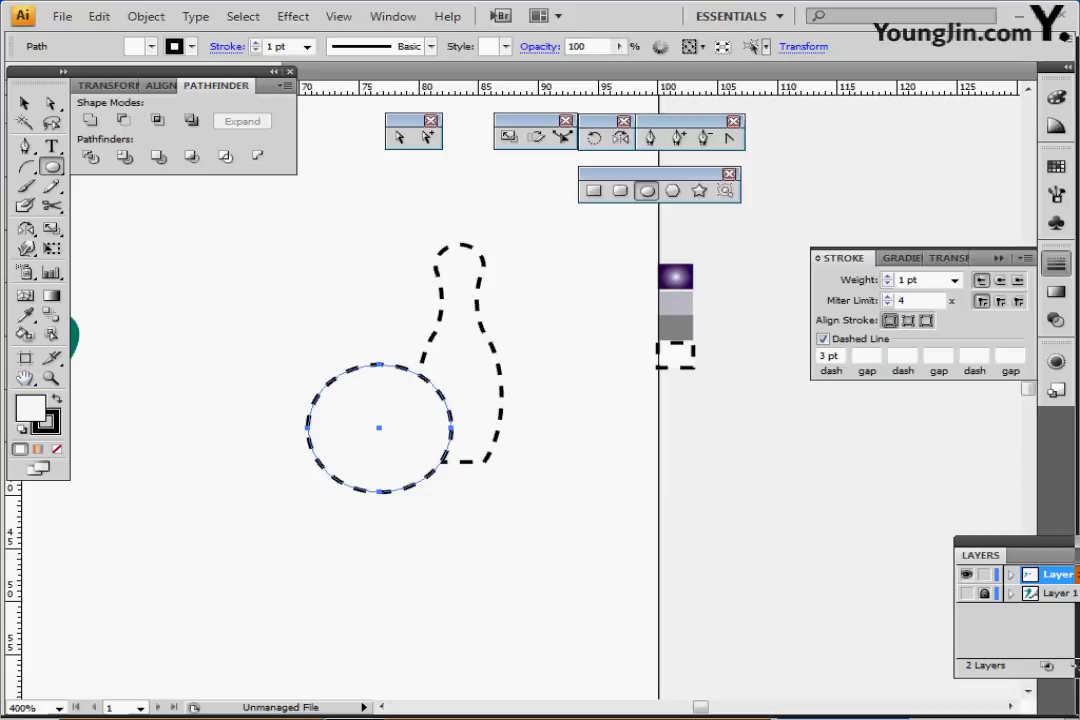
# Step: Turn off the circle's dashed line and move the circle clear of the pin on its left side
pyautogui.click(823, 339)
pyautogui.moveTo(392, 429)
pyautogui.mouseDown()
pyautogui.moveTo(340, 448)
pyautogui.moveTo(268, 432)
pyautogui.mouseUp()
pyautogui.hotkey('ctrl', '=')
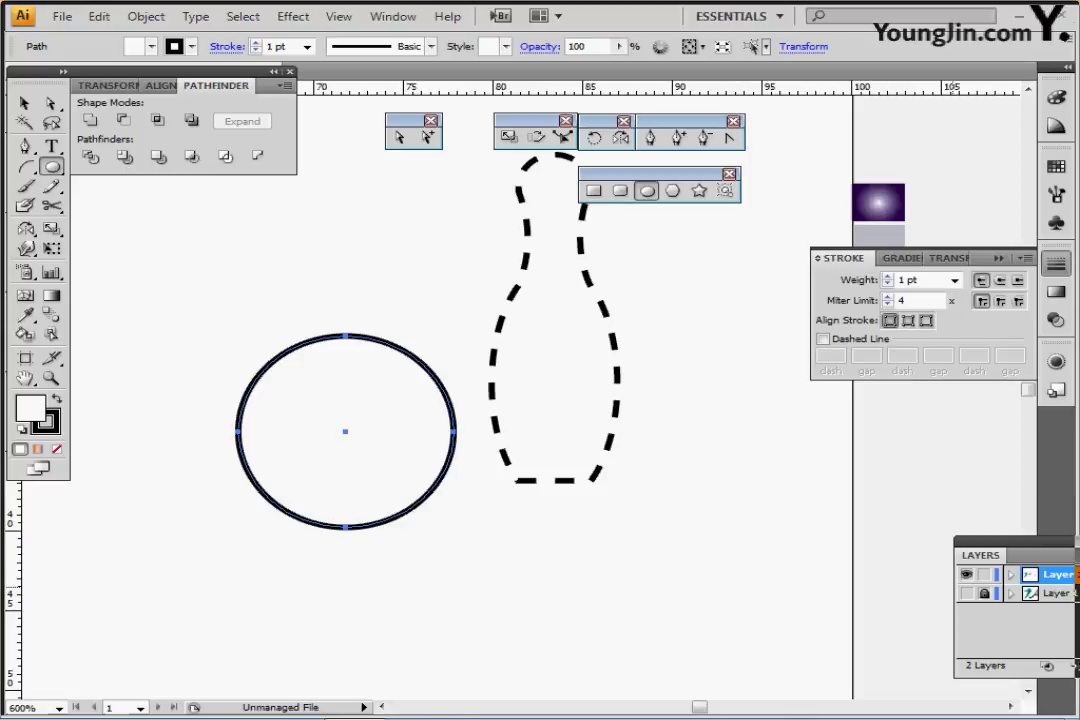
# Step: Show Layer 1, move the circle onto the reference purple ball and set its fill to None
pyautogui.click(966, 593)
pyautogui.moveTo(356, 455); pyautogui.dragTo(486, 504)
pyautogui.press('/')
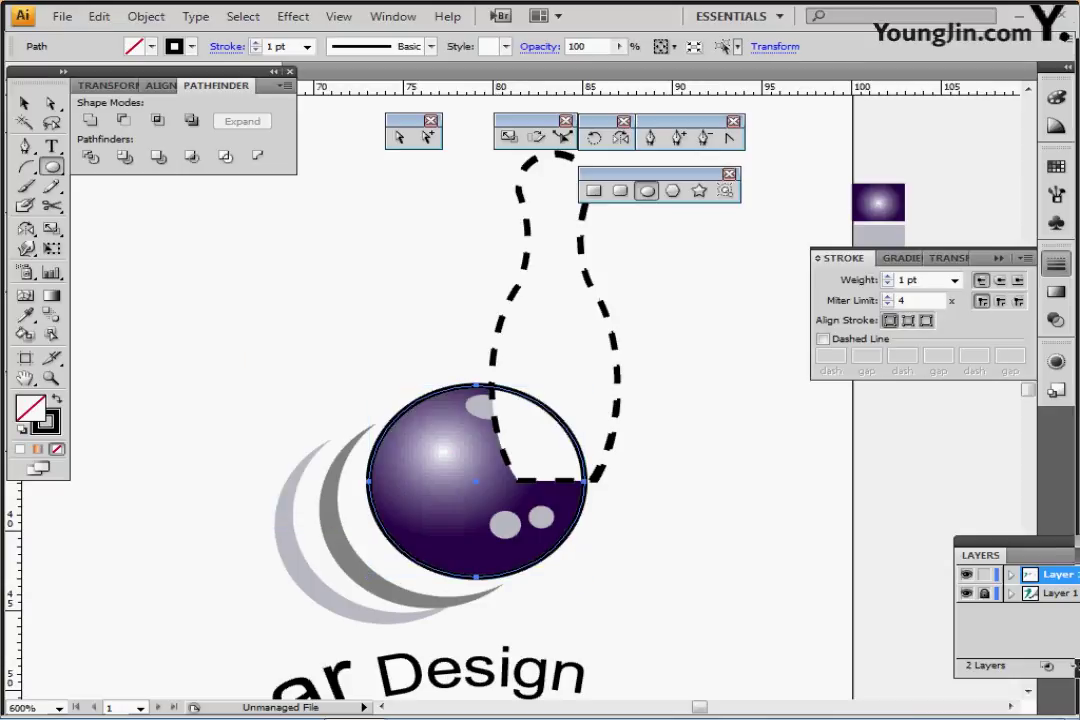
# Step: Display the reference artwork of Layer 1 in outline view while keeping the drawing layer in preview
pyautogui.hotkey('ctrl', '=')
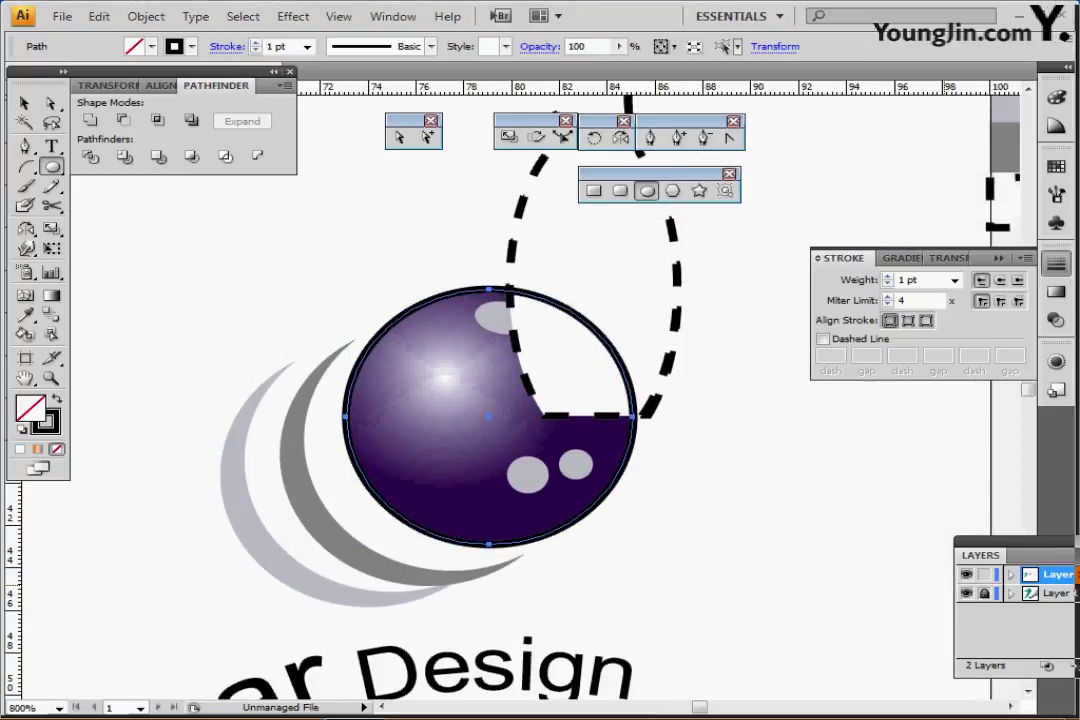
pyautogui.hotkey('ctrl', 'y')
pyautogui.hotkey('ctrl', 'shift', 'b')
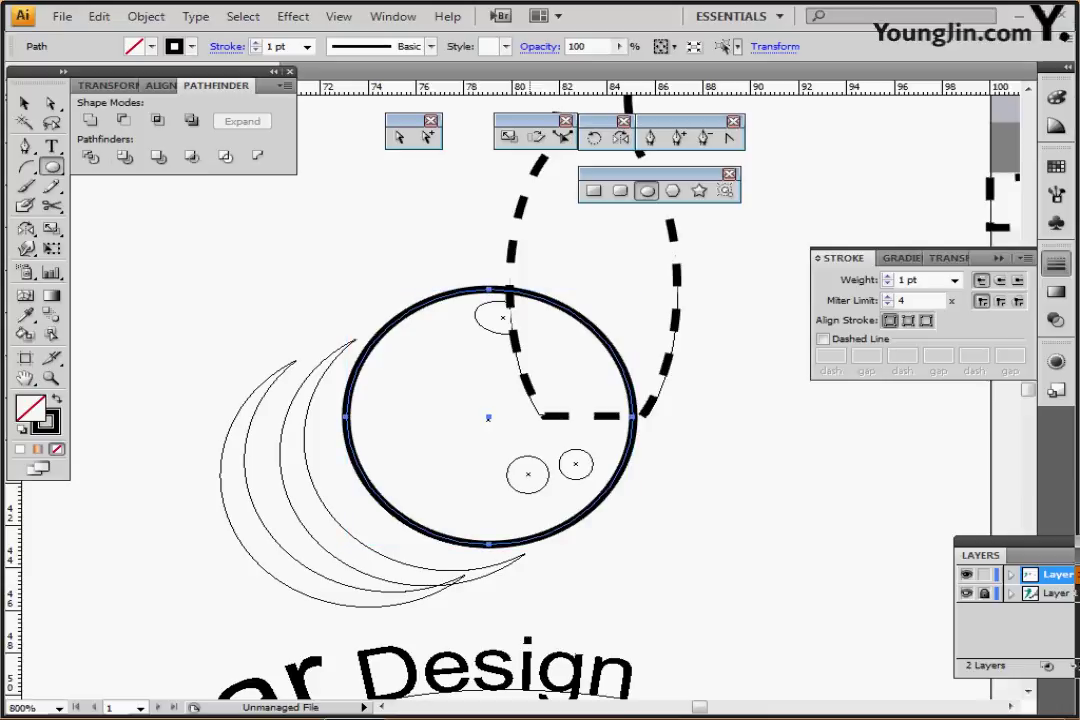
# Step: Trace the ball's two finger holes with unfilled black-stroked circles, a larger one and a smaller one beside it
pyautogui.click(525, 475)
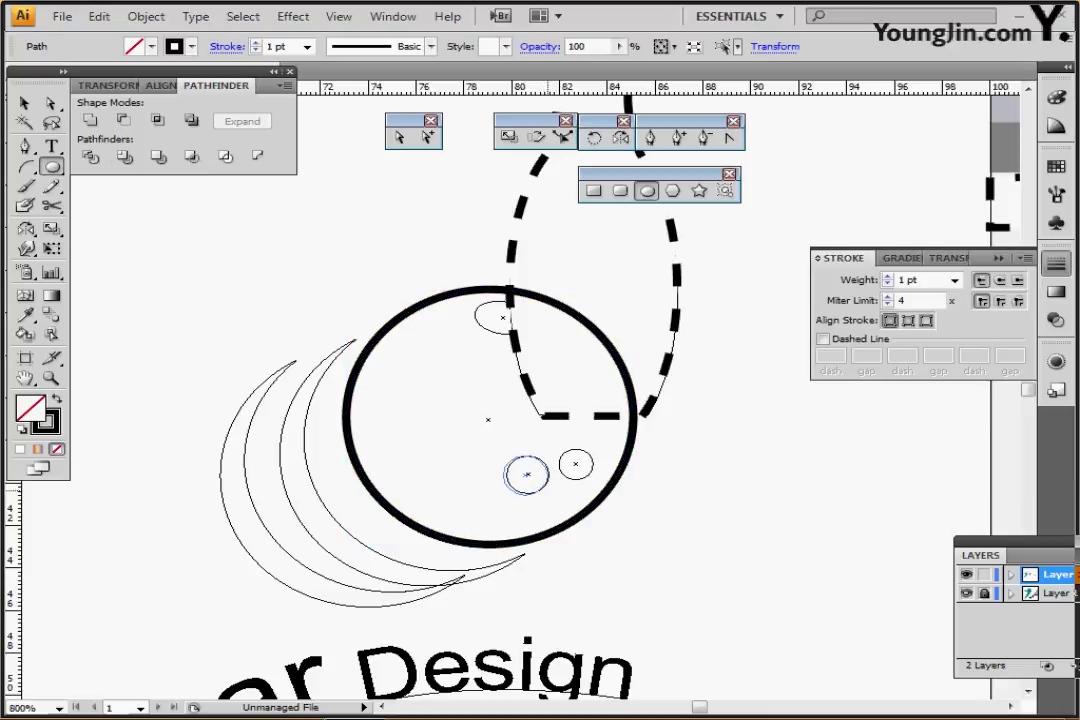
pyautogui.click(525, 475)
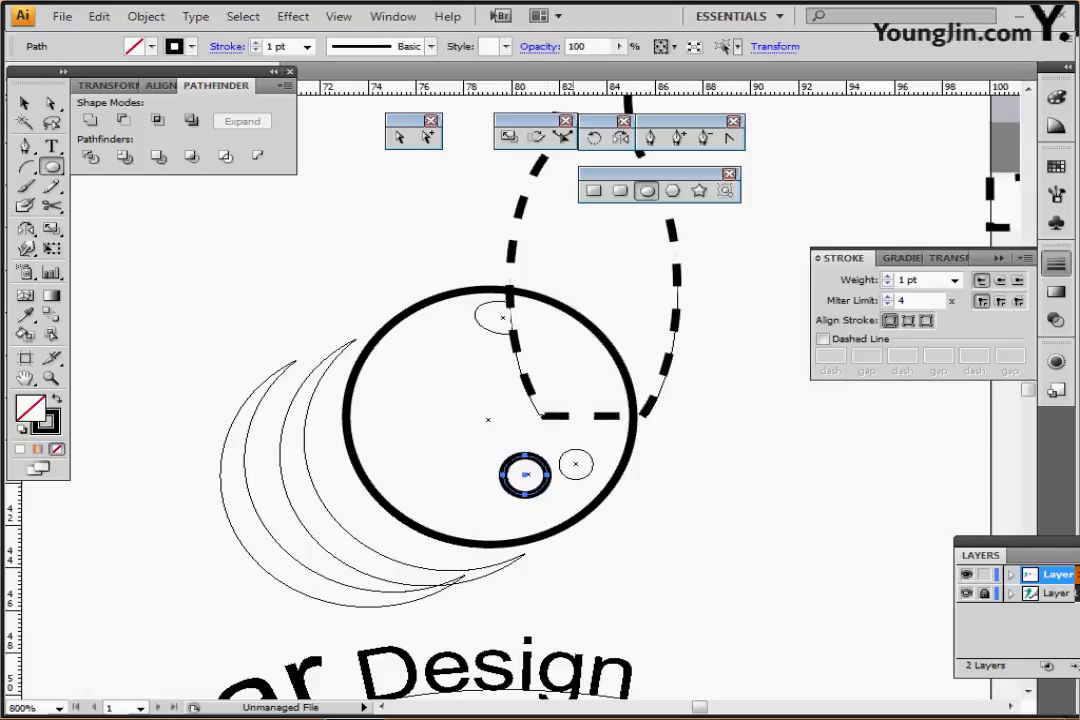
pyautogui.moveTo(574, 464); pyautogui.dragTo(592, 480)
pyautogui.click(574, 463)
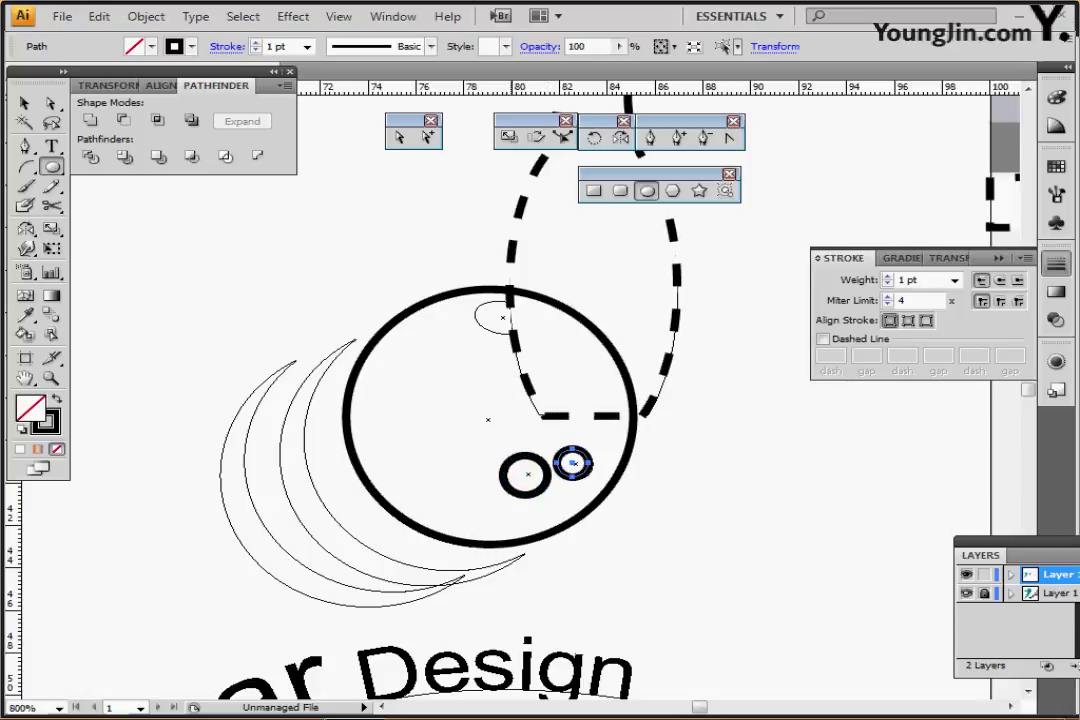
# Step: Trace the reference highlight inside the ball's upper edge with an unfilled flat ellipse
pyautogui.moveTo(503, 317); pyautogui.dragTo(534, 334)
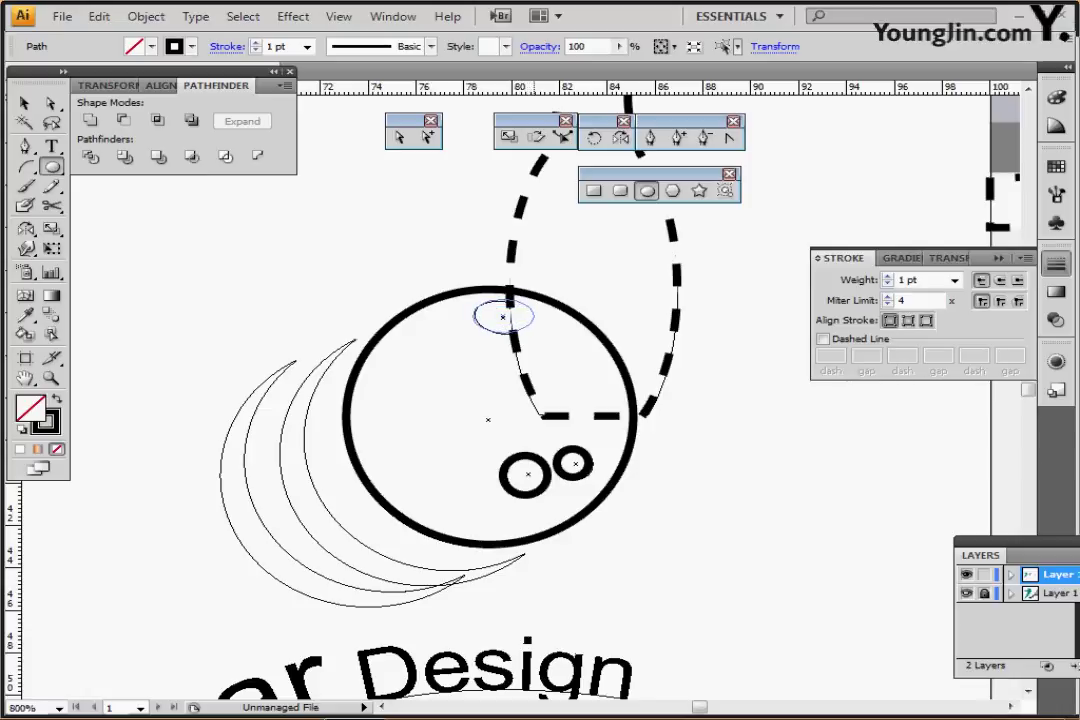
pyautogui.click(503, 316)
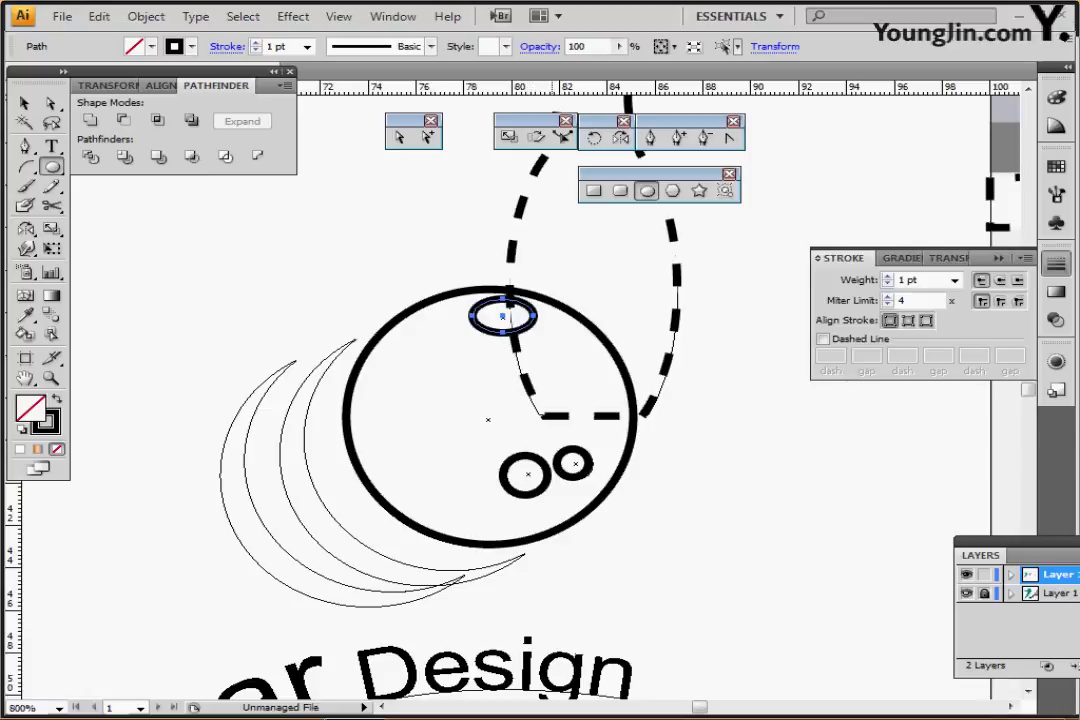
pyautogui.press('ctrl')
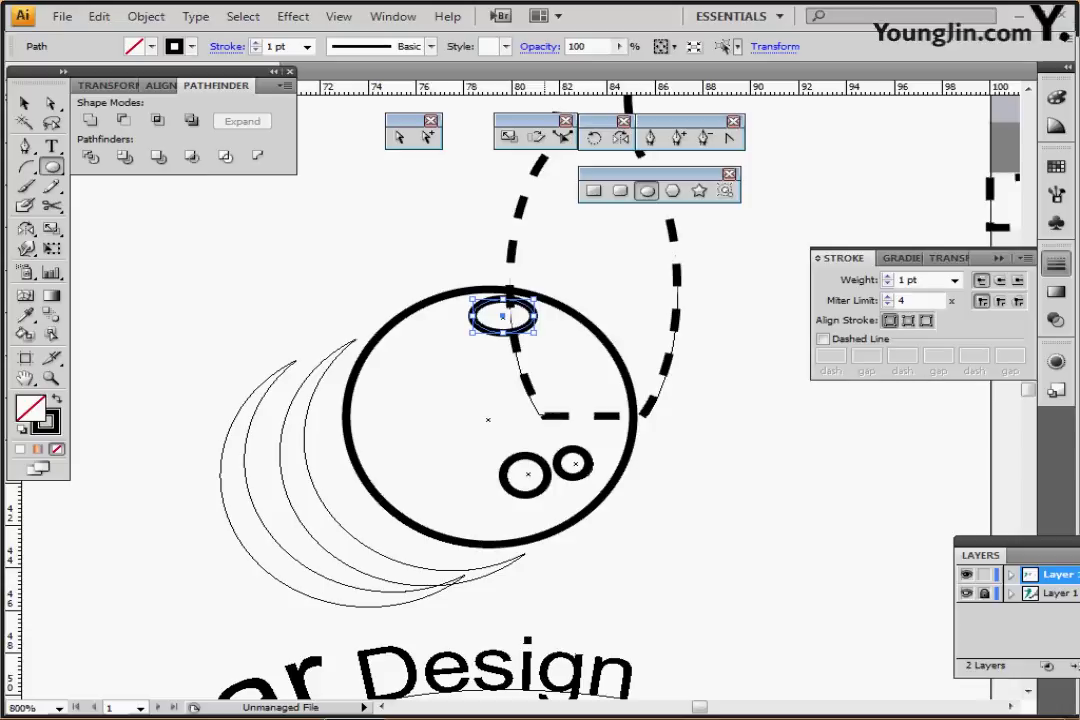
# Step: Tilt the highlight ellipse inside the ball's upper edge slightly clockwise
pyautogui.moveTo(543, 297); pyautogui.dragTo(545, 302)
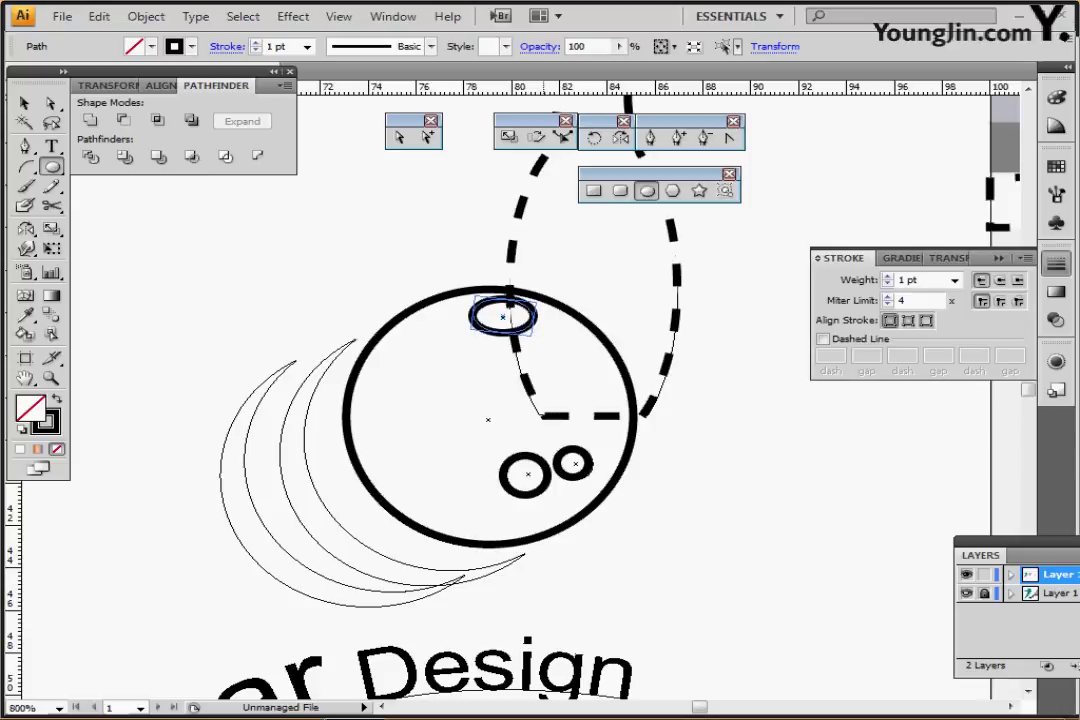
pyautogui.moveTo(544, 302); pyautogui.dragTo(545, 306)
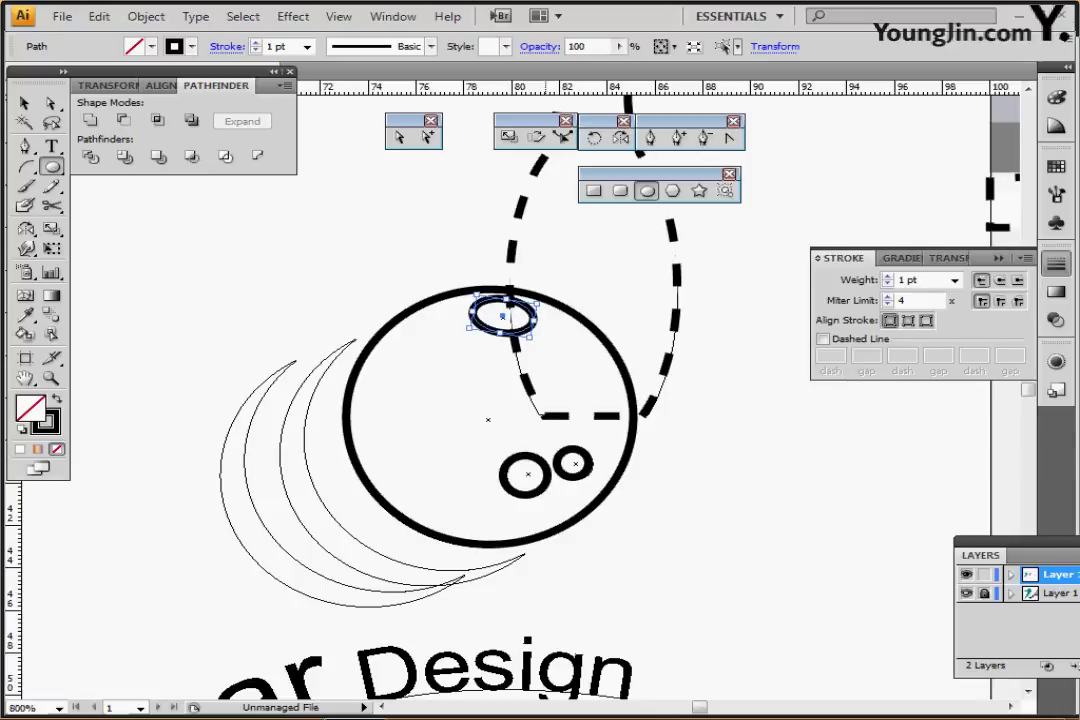
# Step: Give the highlight ellipse and both finger holes a 30% black fill with no stroke
pyautogui.hscroll(2, 545, 306)
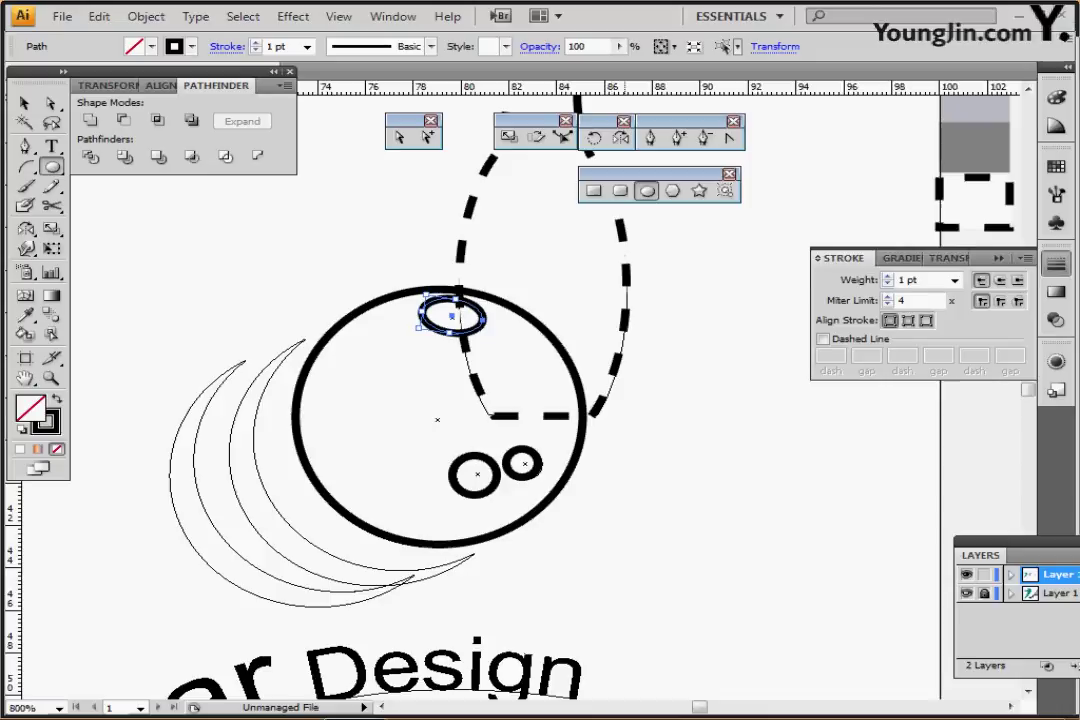
pyautogui.keyDown('ctrl'); pyautogui.keyDown('shift'); pyautogui.click(498, 477); pyautogui.keyUp('shift'); pyautogui.keyUp('ctrl')
pyautogui.keyDown('ctrl'); pyautogui.keyDown('shift'); pyautogui.click(507, 465); pyautogui.keyUp('shift'); pyautogui.keyUp('ctrl')
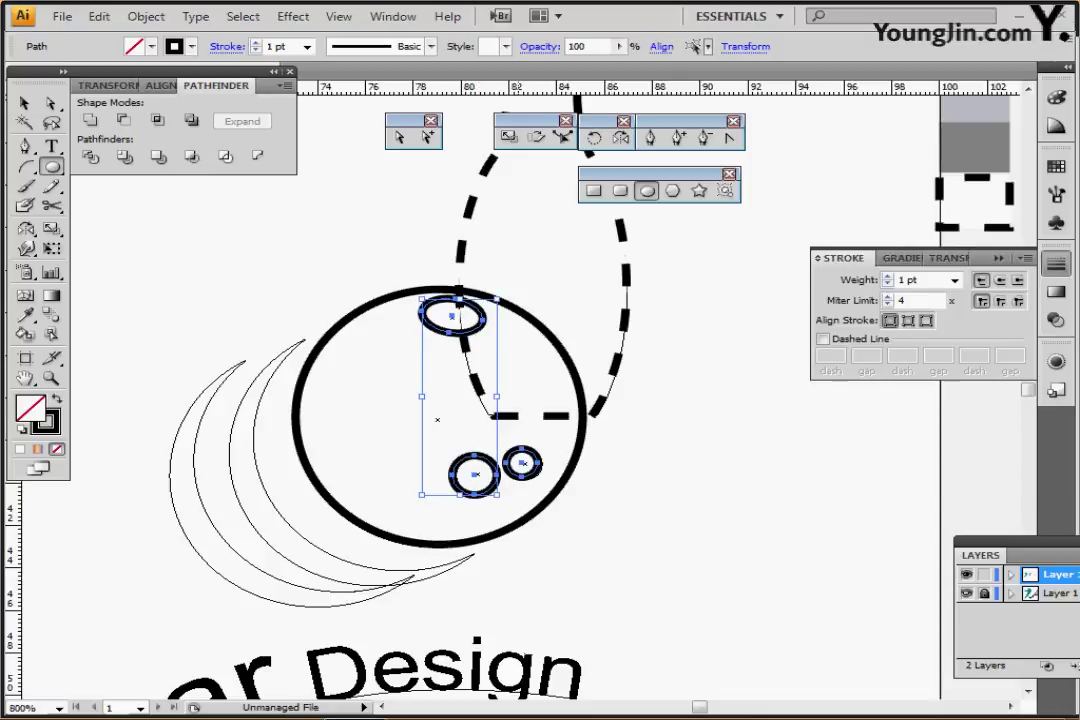
pyautogui.hotkey('shift', 'x')
pyautogui.press('F6')
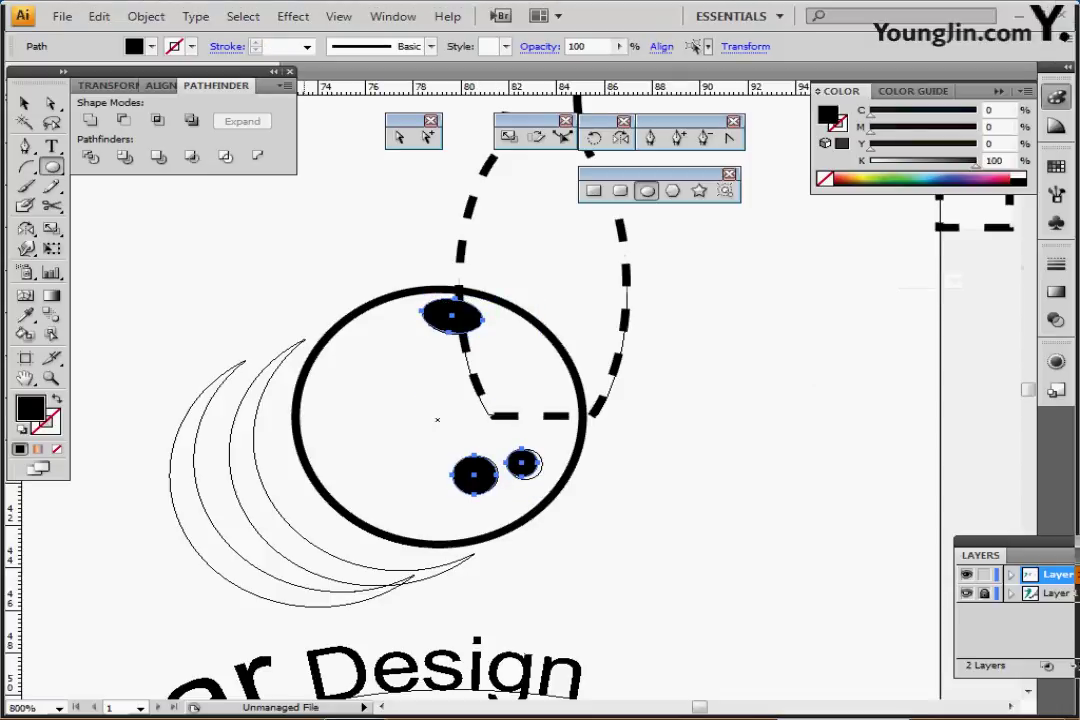
pyautogui.doubleClick(994, 161)
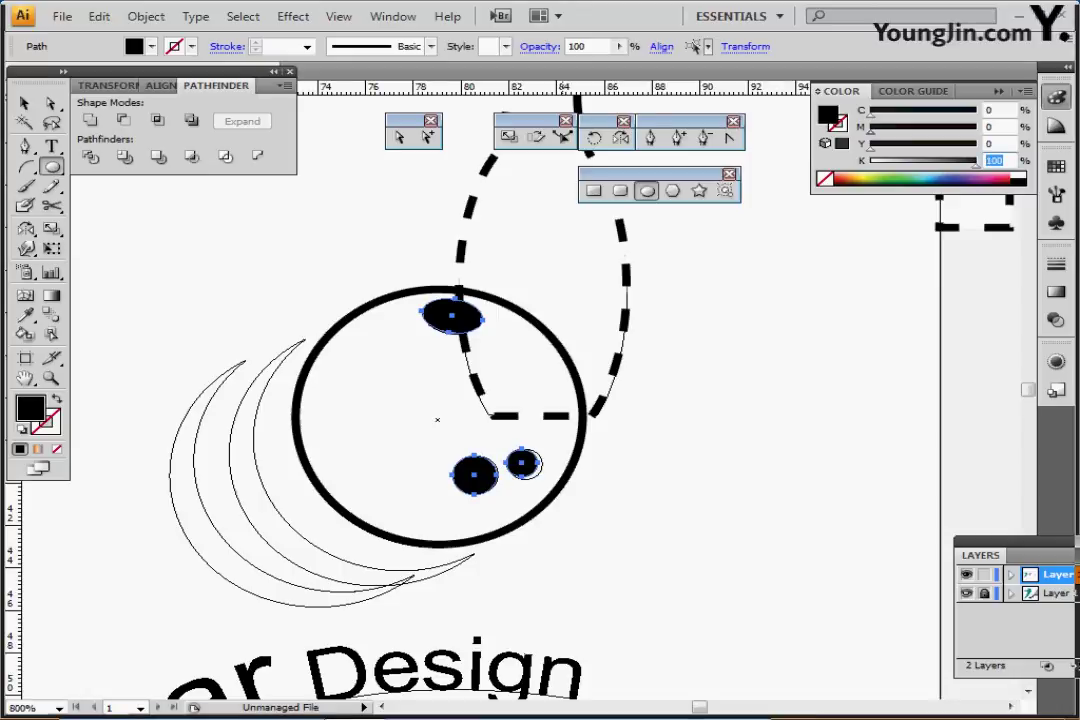
pyautogui.write('30')
pyautogui.press('Return')
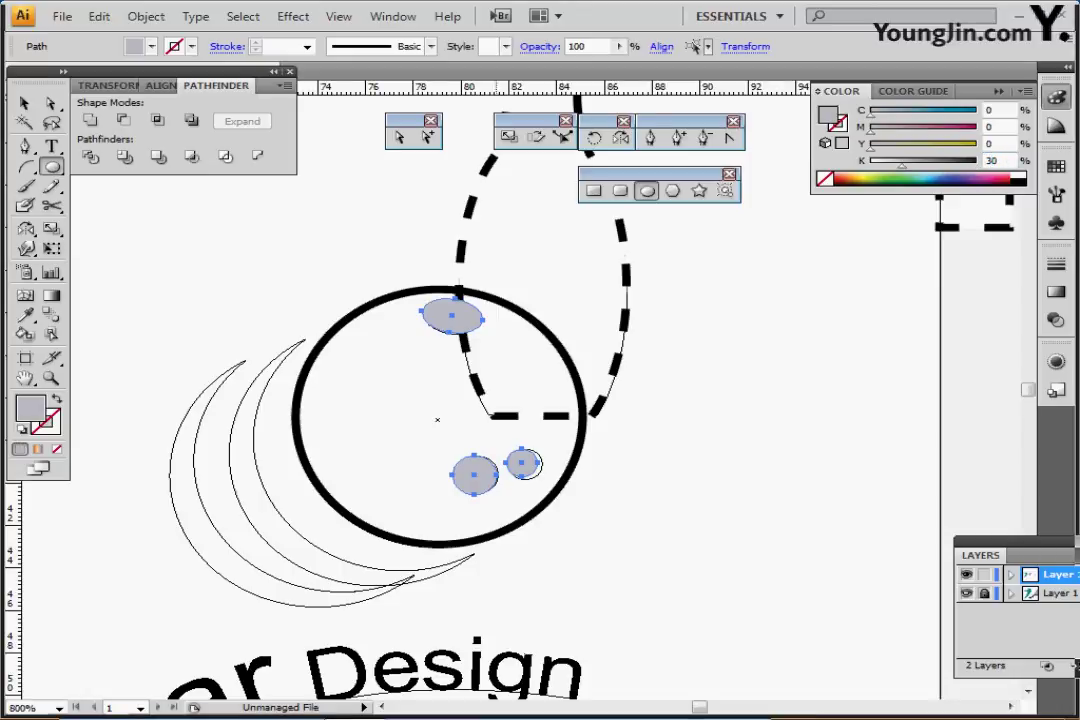
pyautogui.hotkey('ctrl', 'shift', 'a')
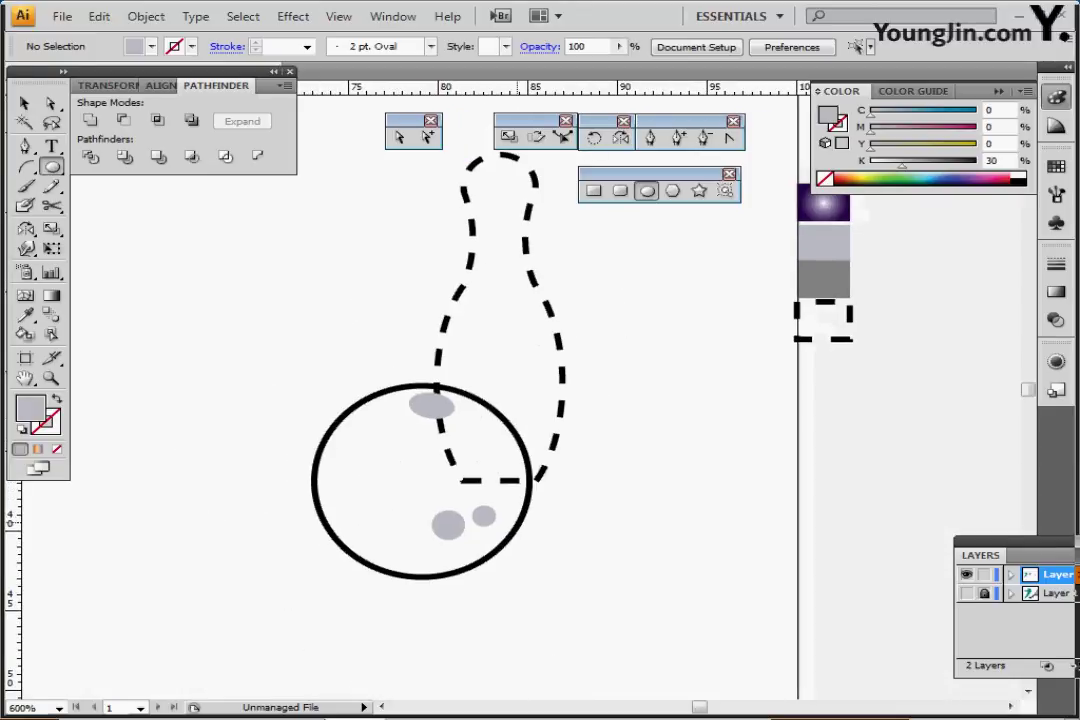
# Step: Apply the purple radial gradient from the sample swatch beside the artboard to the ball with the Eyedropper
pyautogui.moveTo(356, 529); pyautogui.dragTo(393, 587)
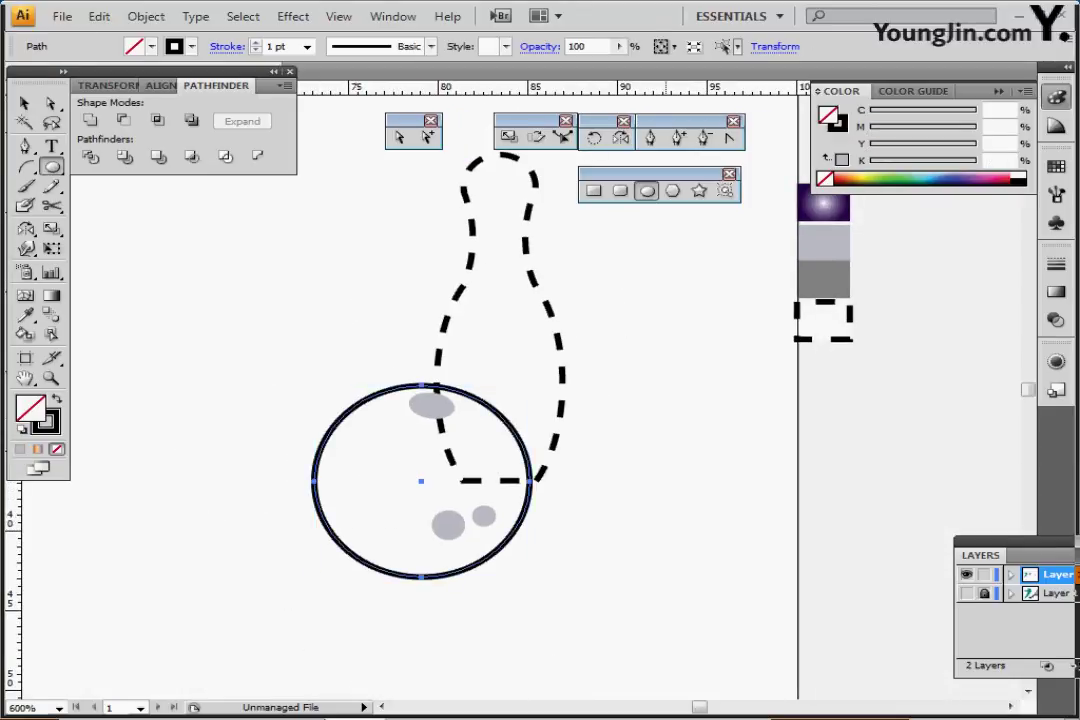
pyautogui.press('i')
pyautogui.click(823, 206)
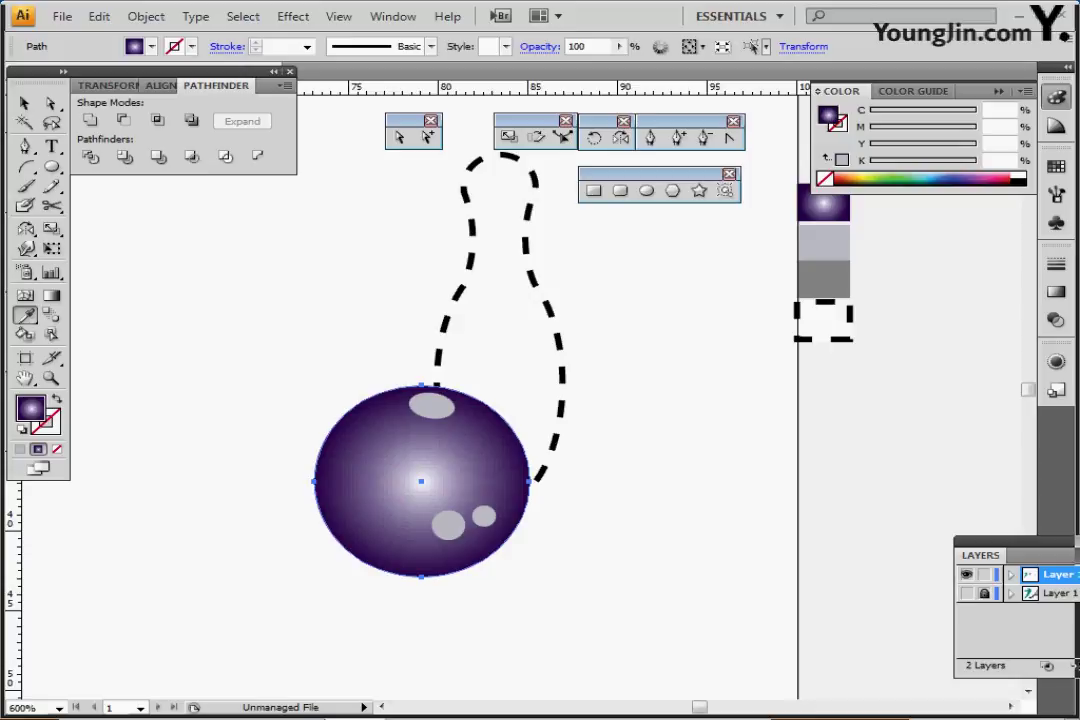
# Step: Inspect the CMYK mix of the dark end stop in the ball's radial gradient
pyautogui.click(1056, 291)
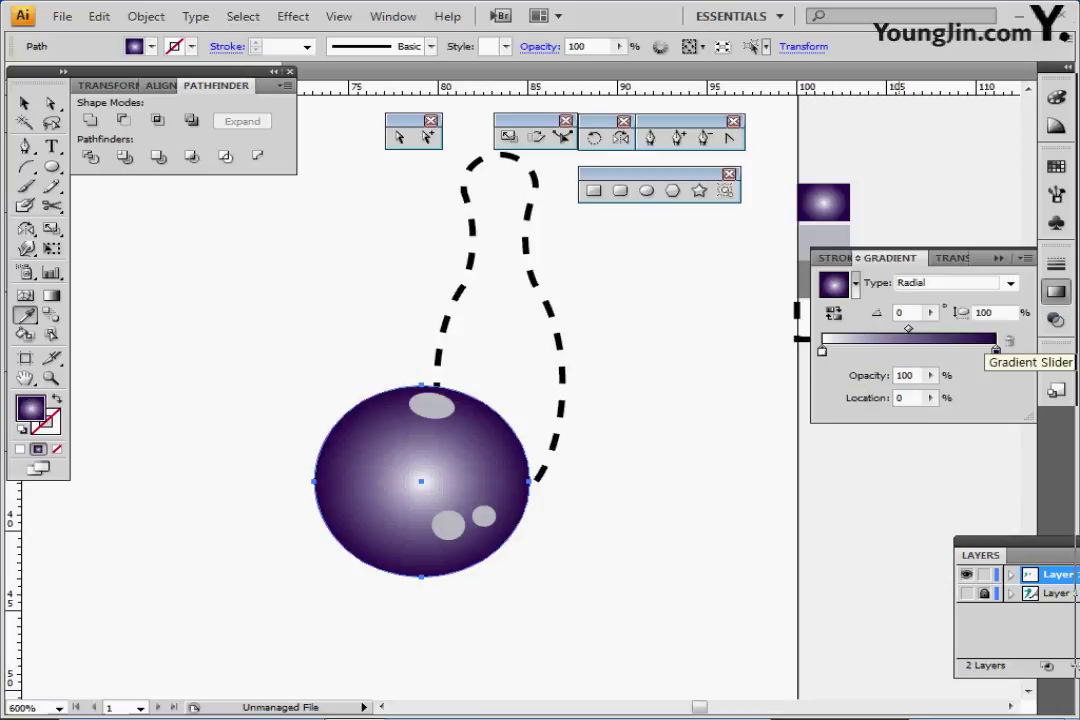
pyautogui.doubleClick(995, 348)
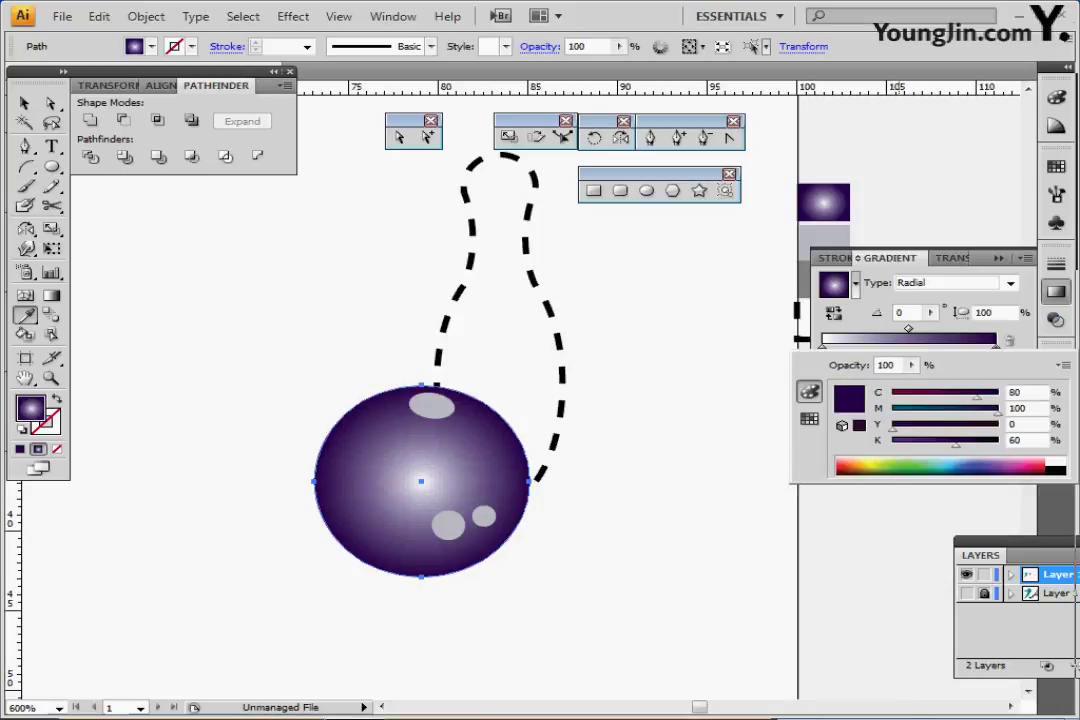
pyautogui.click(1022, 393)
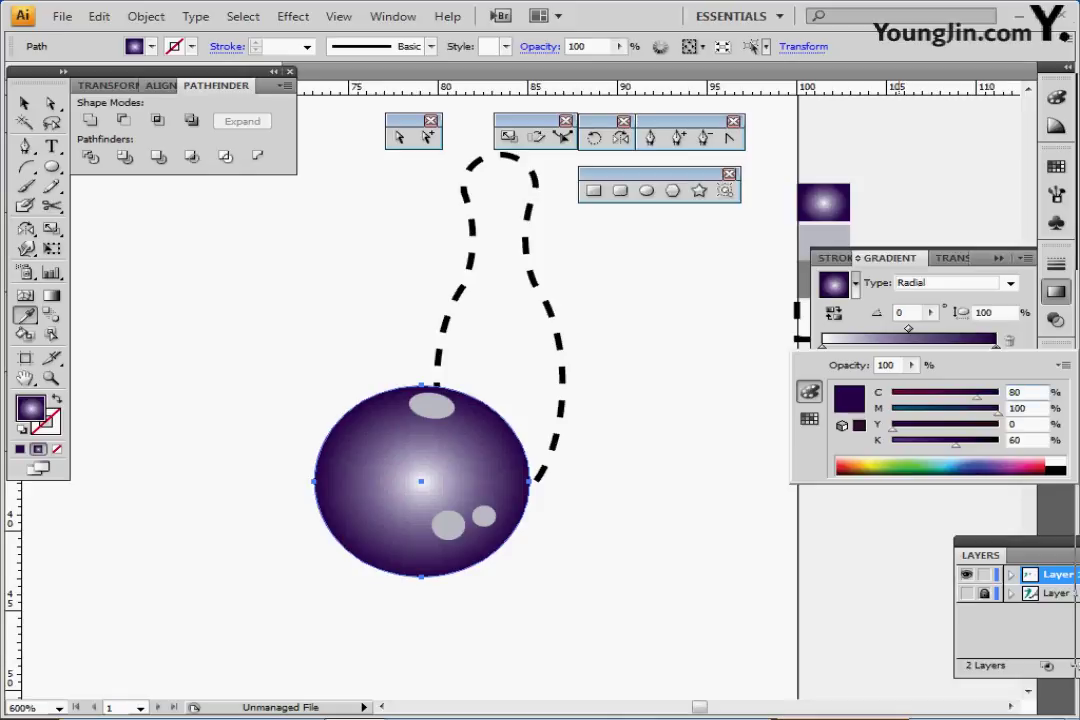
pyautogui.click(1027, 409)
pyautogui.press('Return')
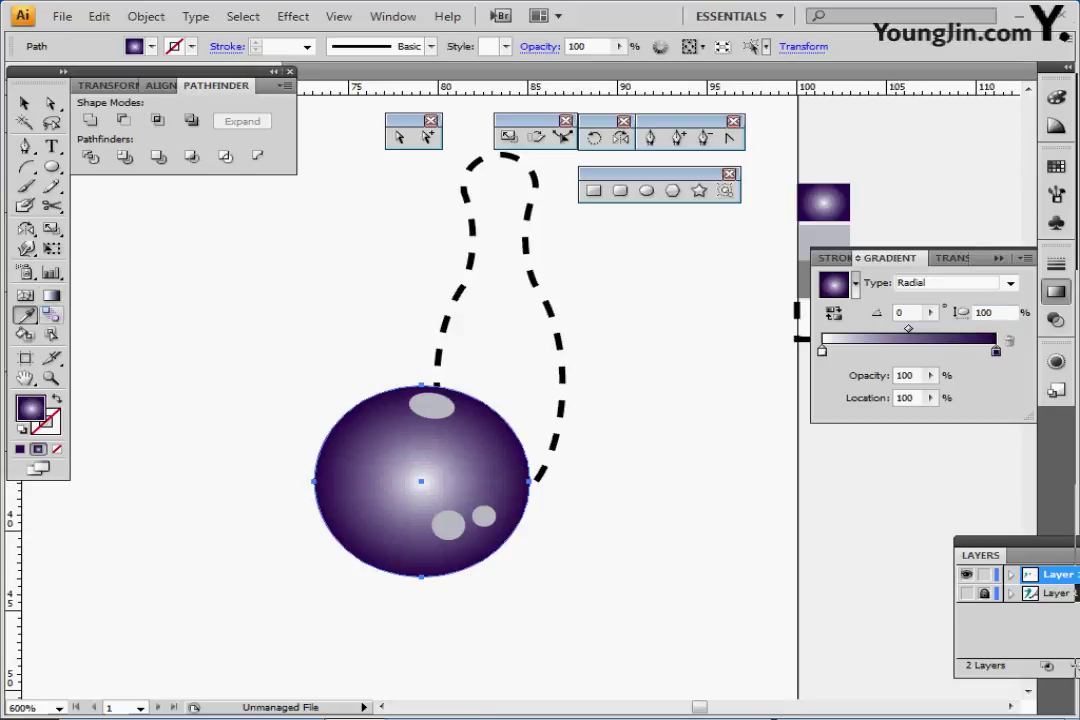
# Step: Redirect the ball's radial gradient so its bright centre sits up and left and darkens diagonally toward the larger finger hole
pyautogui.click(52, 296)
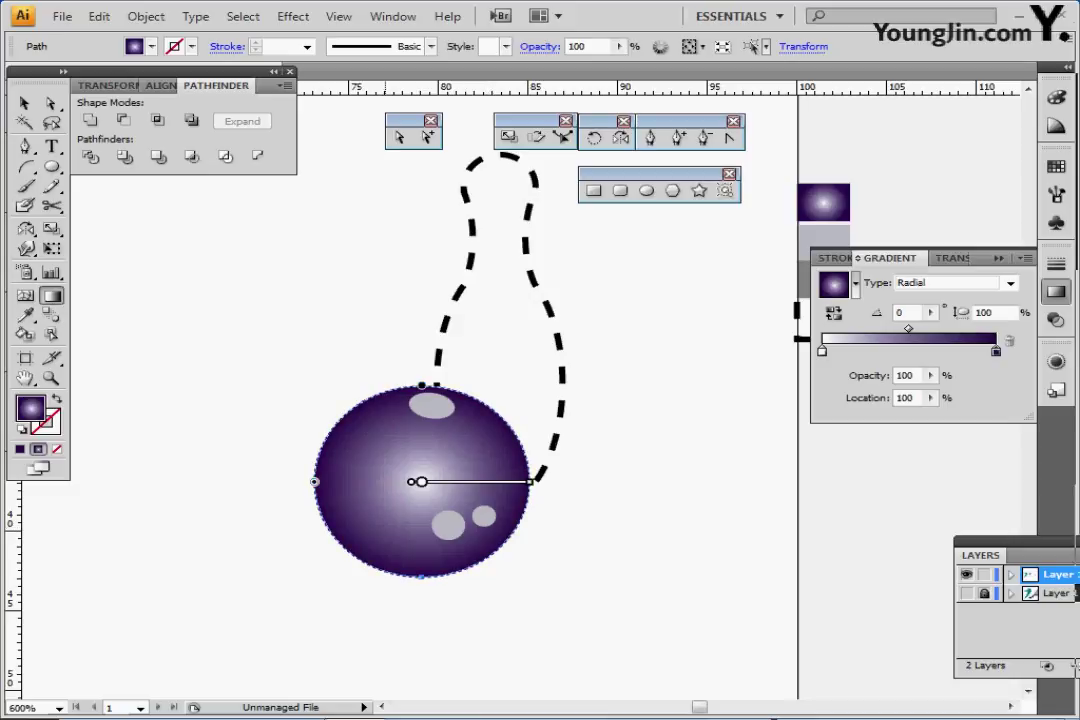
pyautogui.moveTo(386, 456)
pyautogui.mouseDown()
pyautogui.moveTo(459, 521)
pyautogui.moveTo(452, 527)
pyautogui.mouseUp()
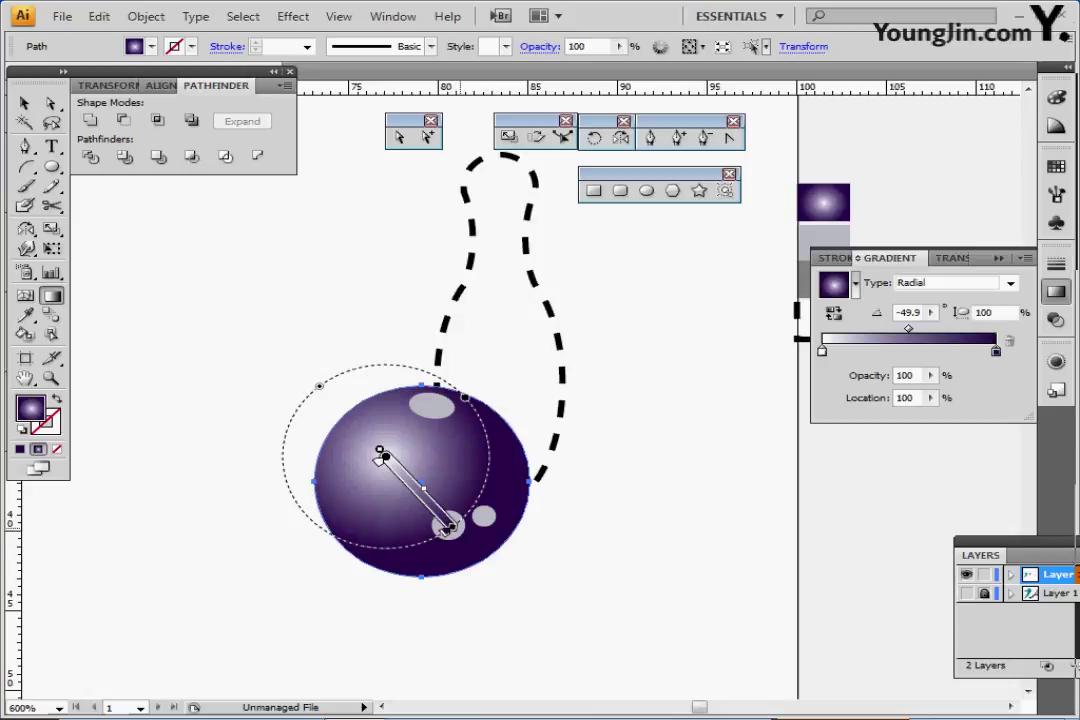
pyautogui.press('ctrl')
pyautogui.keyDown('ctrl'); pyautogui.click(588, 585); pyautogui.keyUp('ctrl')
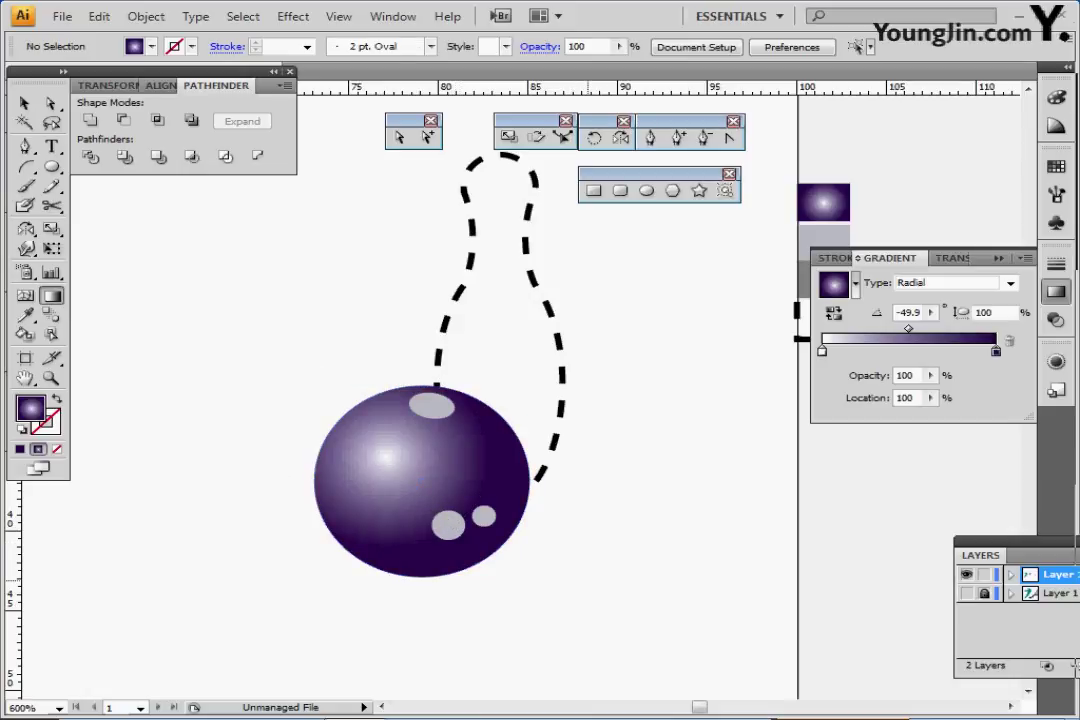
# Step: Draw a circle slightly larger than the ball at its lower left, using the default white fill and 1 pt black stroke
pyautogui.keyDown('ctrl'); pyautogui.keyDown('alt'); pyautogui.click(548, 536); pyautogui.keyUp('alt'); pyautogui.keyUp('ctrl')
pyautogui.moveTo(541, 489); pyautogui.dragTo(545, 557)
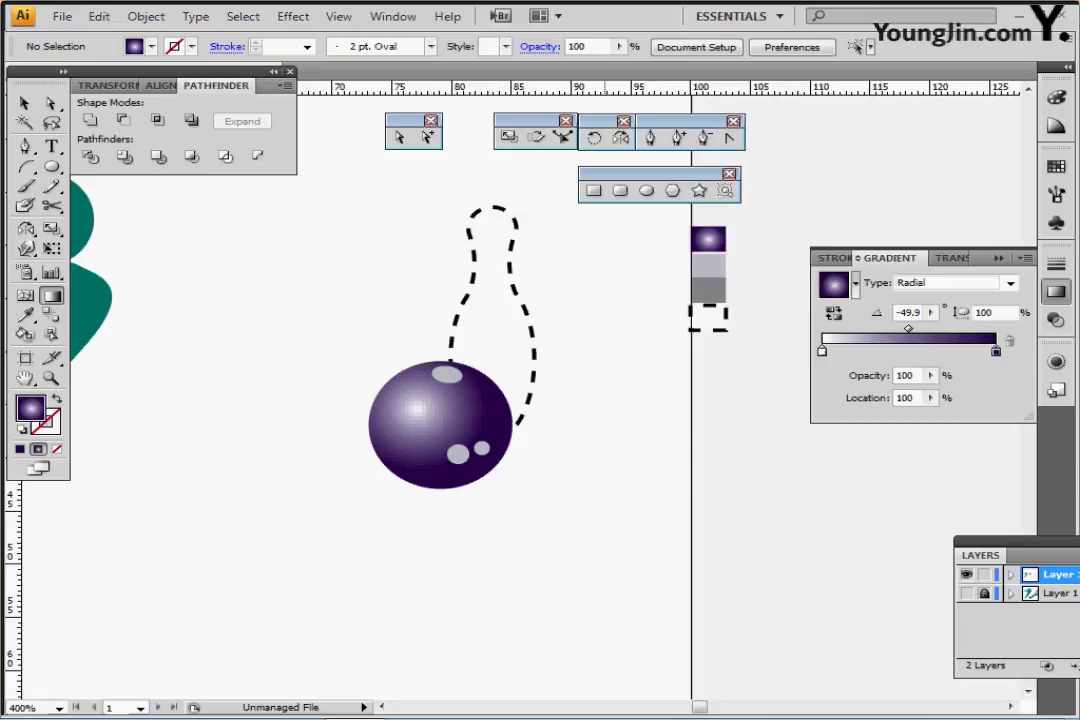
pyautogui.press('d')
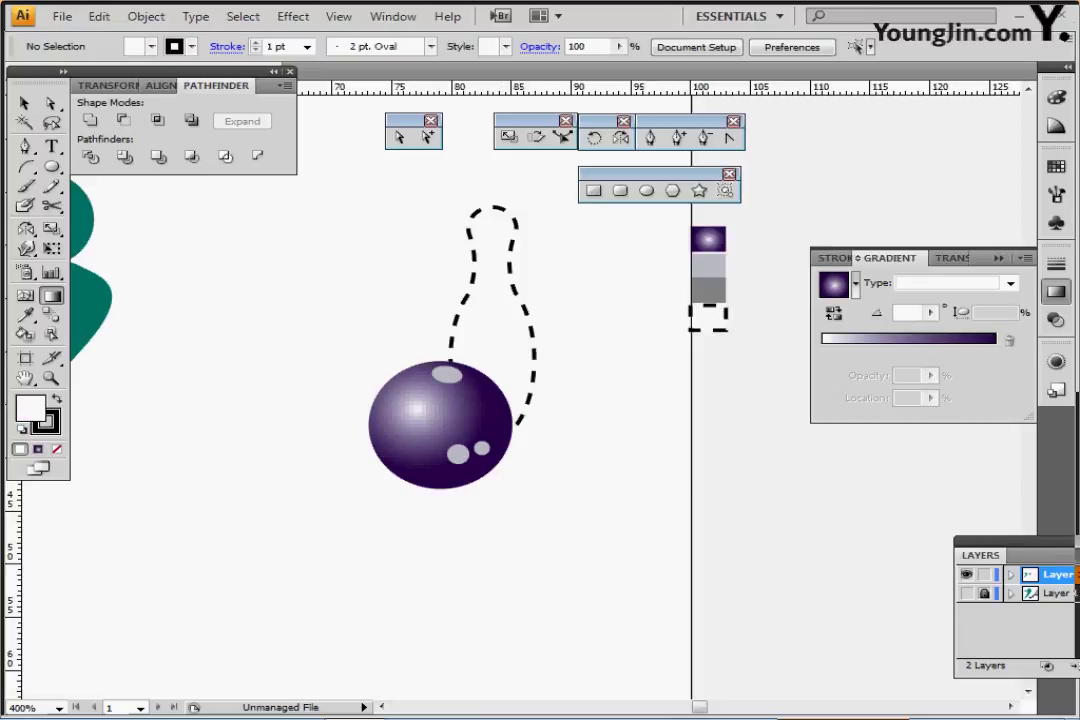
pyautogui.click(646, 190)
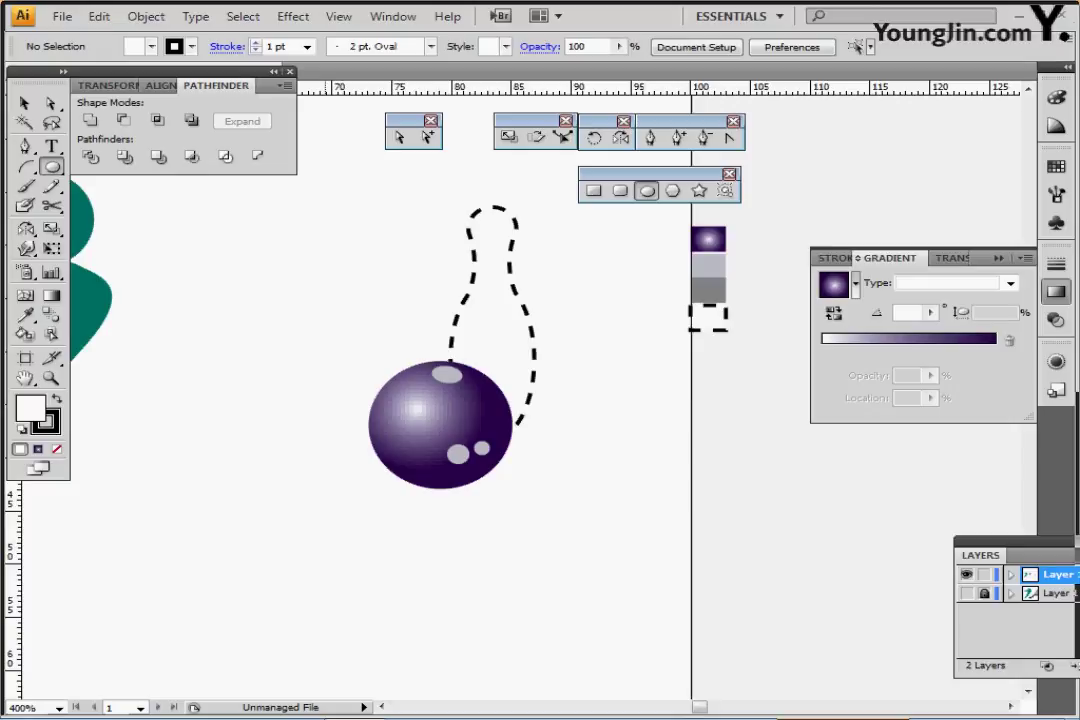
pyautogui.moveTo(311, 460); pyautogui.dragTo(385, 526)
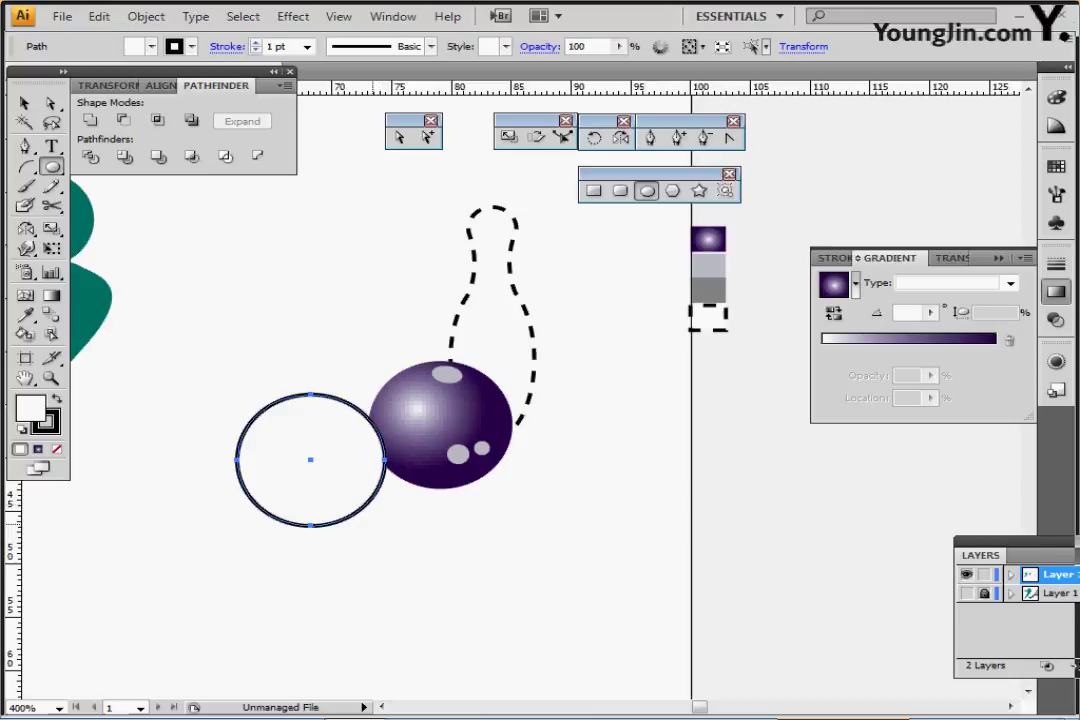
# Step: Duplicate the circle slightly up and to the right, and subtract the copy from the original to form a thin crescent
pyautogui.press('ctrl')
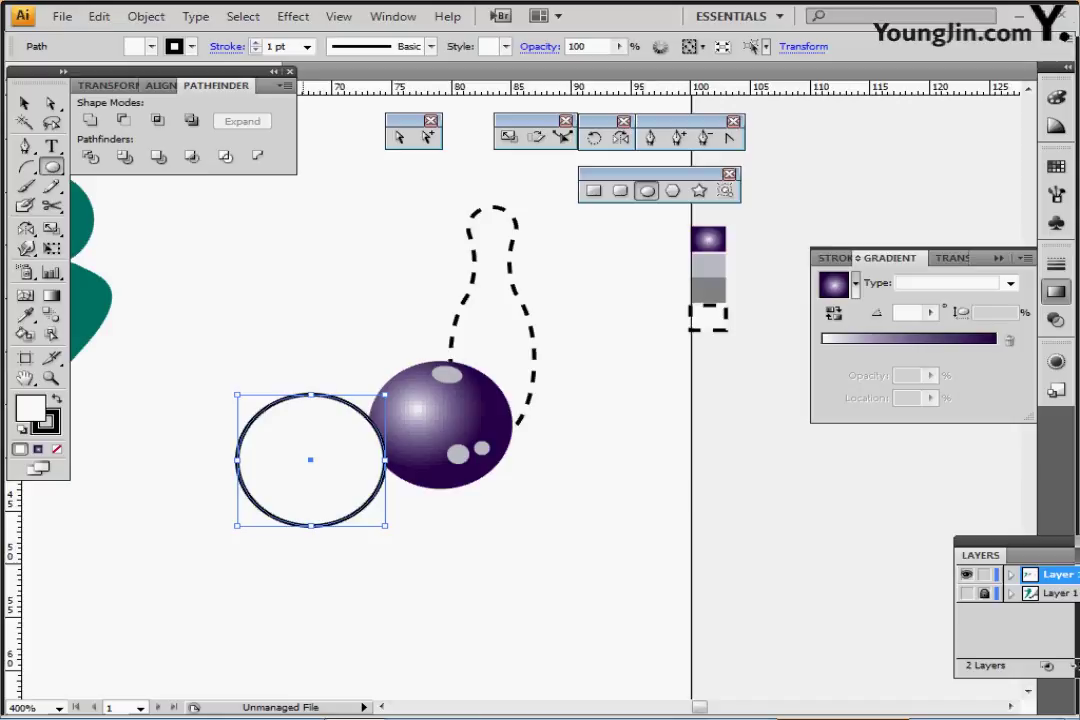
pyautogui.moveTo(310, 460); pyautogui.dragTo(320, 450)
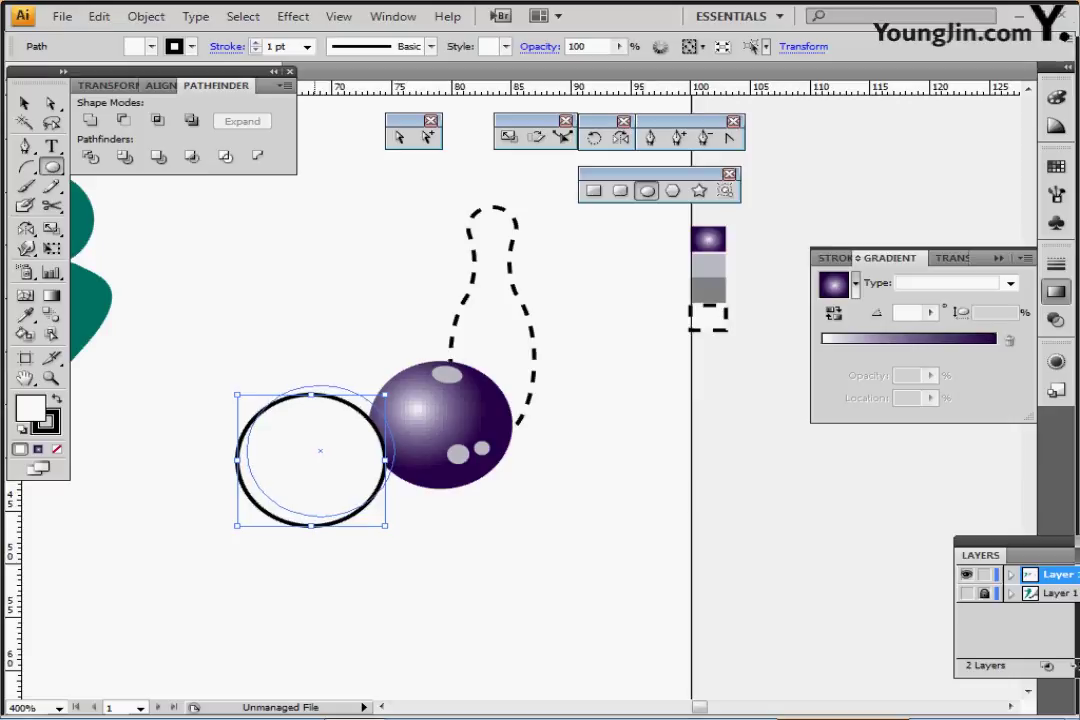
pyautogui.moveTo(320, 450); pyautogui.dragTo(320, 450)
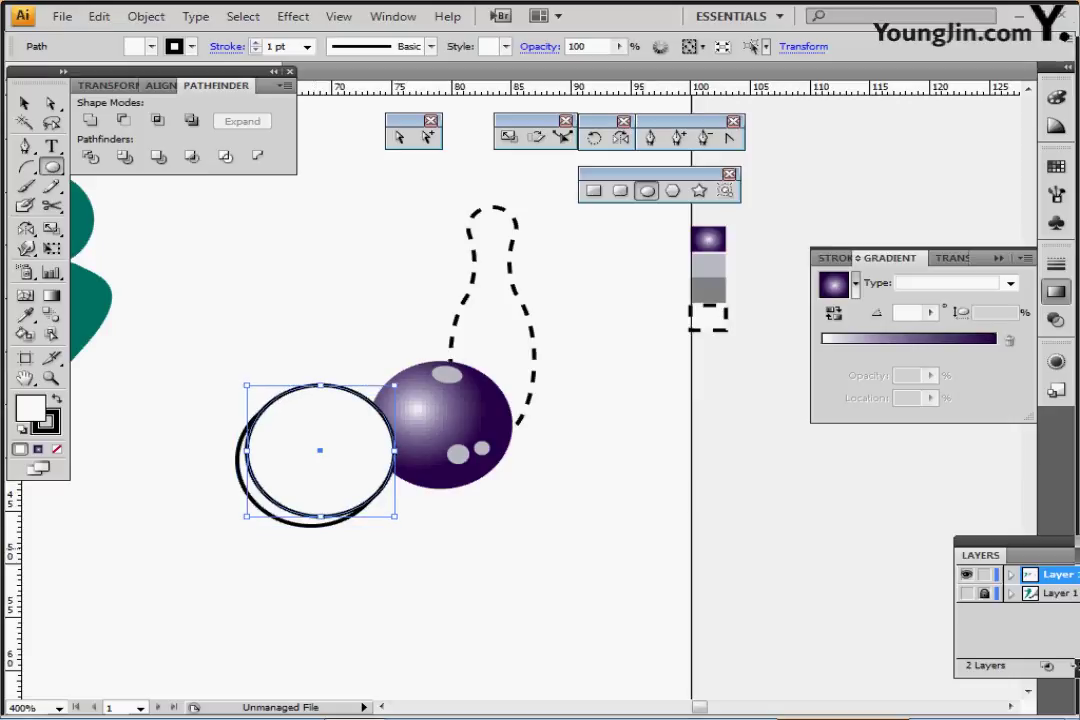
pyautogui.moveTo(294, 554); pyautogui.dragTo(234, 451)
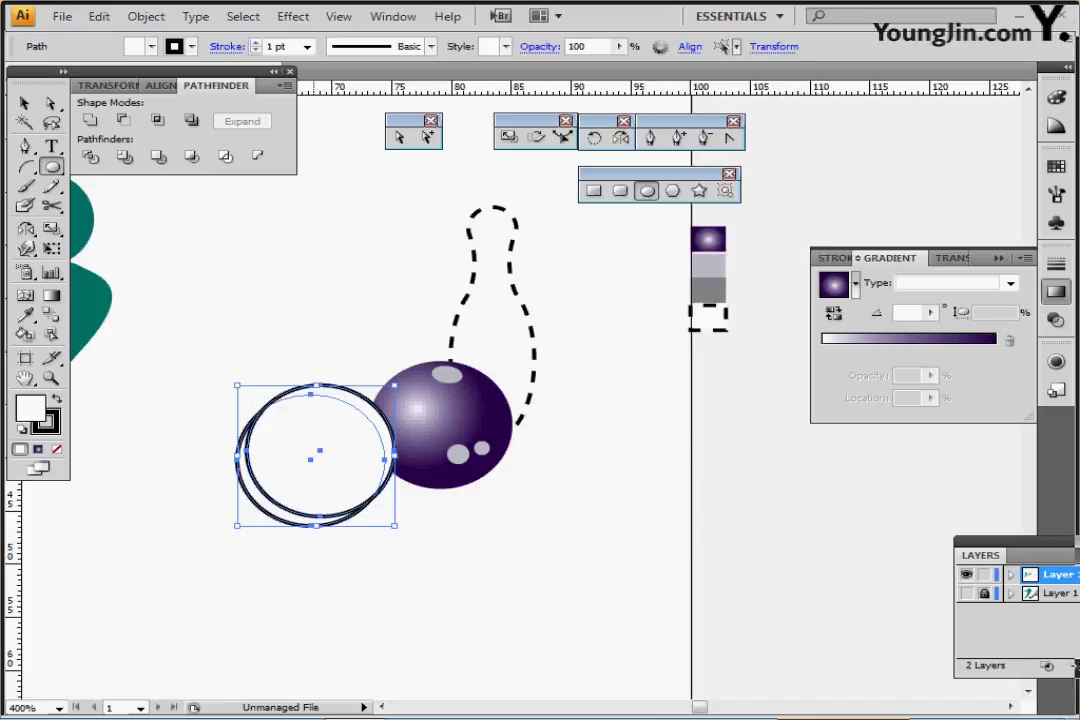
pyautogui.click(123, 120)
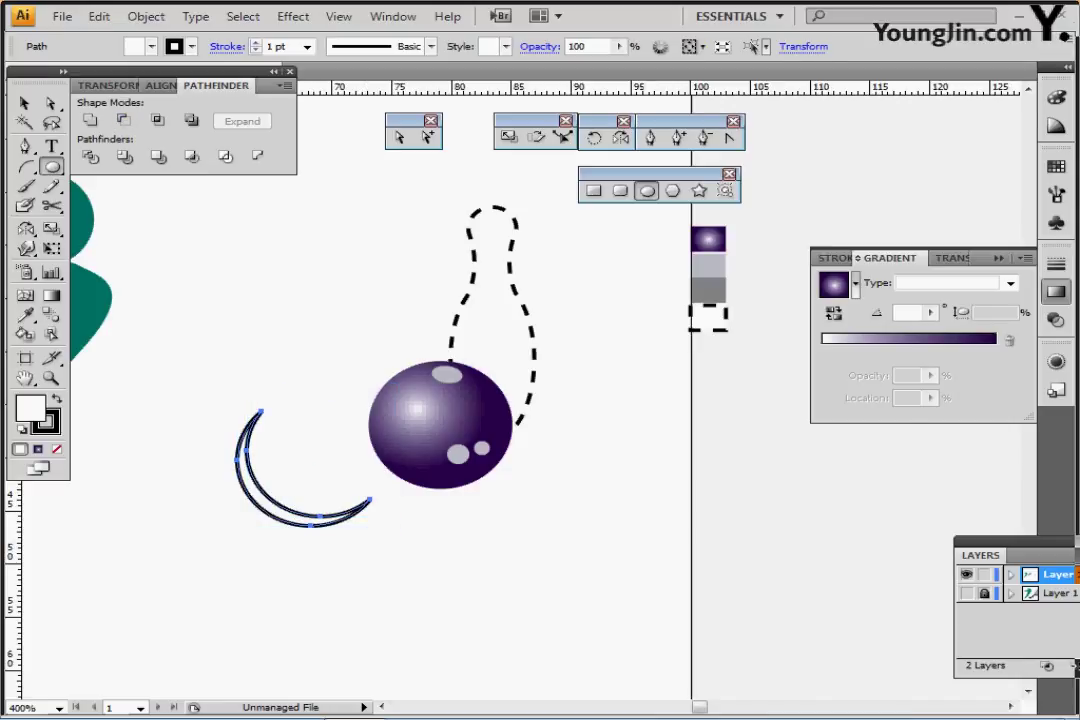
# Step: Remove the crescent's stroke and set its fill to 30% black
pyautogui.press('x')
pyautogui.press('/')
pyautogui.press('x')
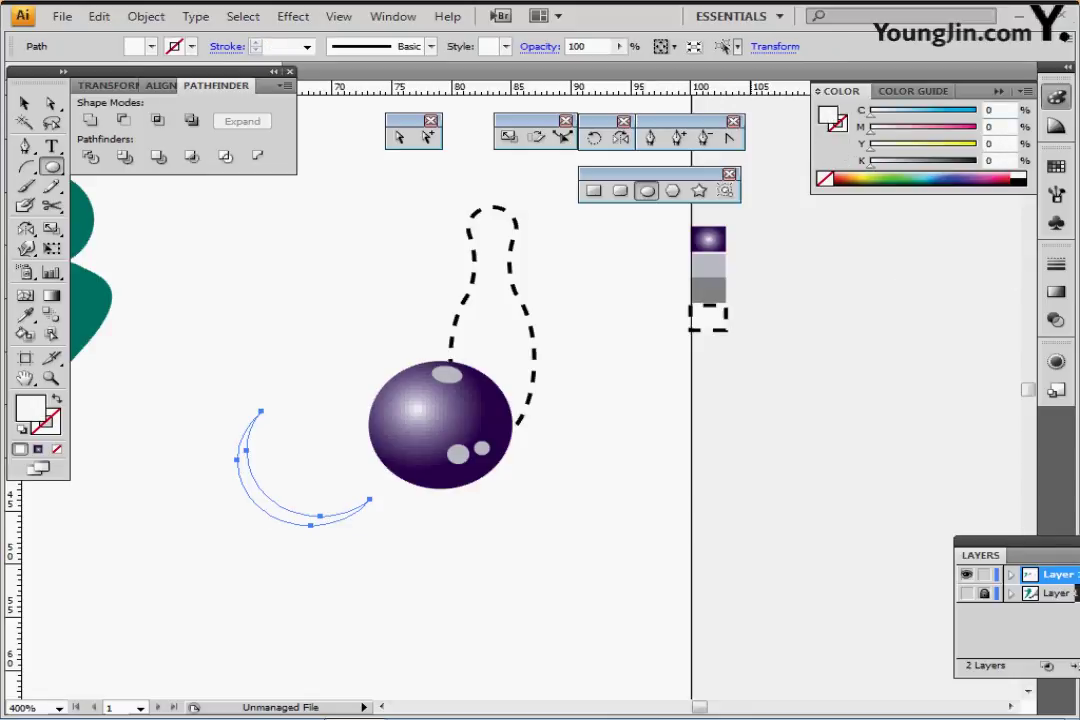
pyautogui.doubleClick(992, 160)
pyautogui.write('30')
pyautogui.press('Return')
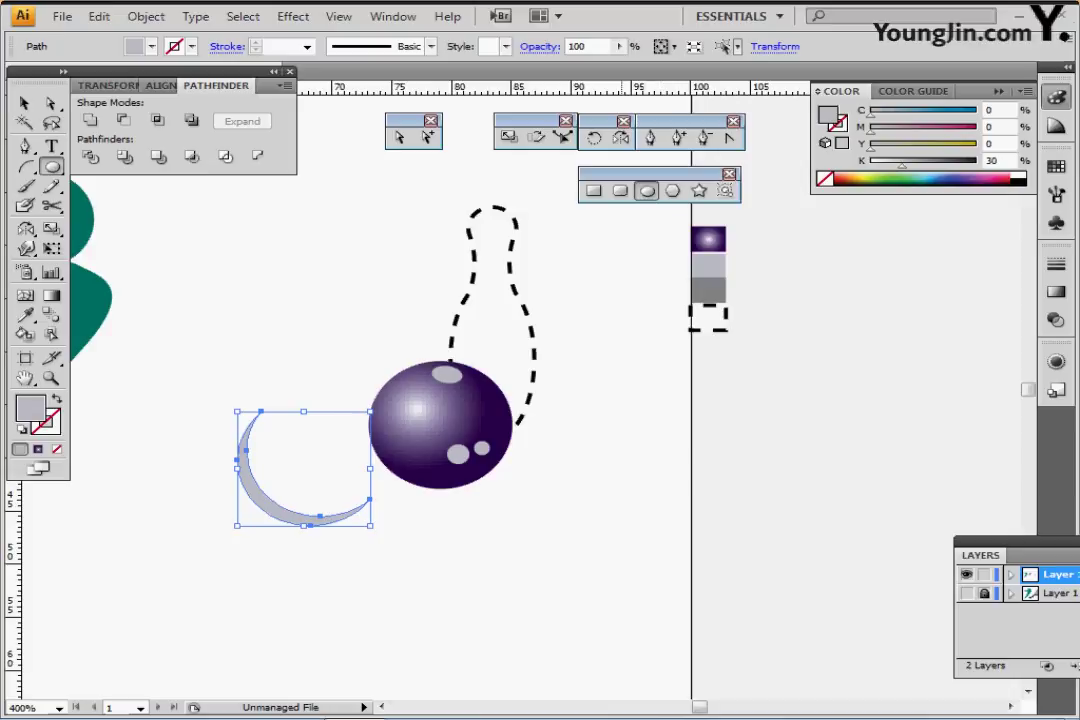
# Step: Duplicate the light grey crescent up and to the right so the copy sits nearer the ball
pyautogui.hotkey('ctrl', 'shift', 'a')
pyautogui.keyDown('ctrl'); pyautogui.click(313, 520); pyautogui.keyUp('ctrl')
pyautogui.moveTo(313, 520); pyautogui.dragTo(334, 501)
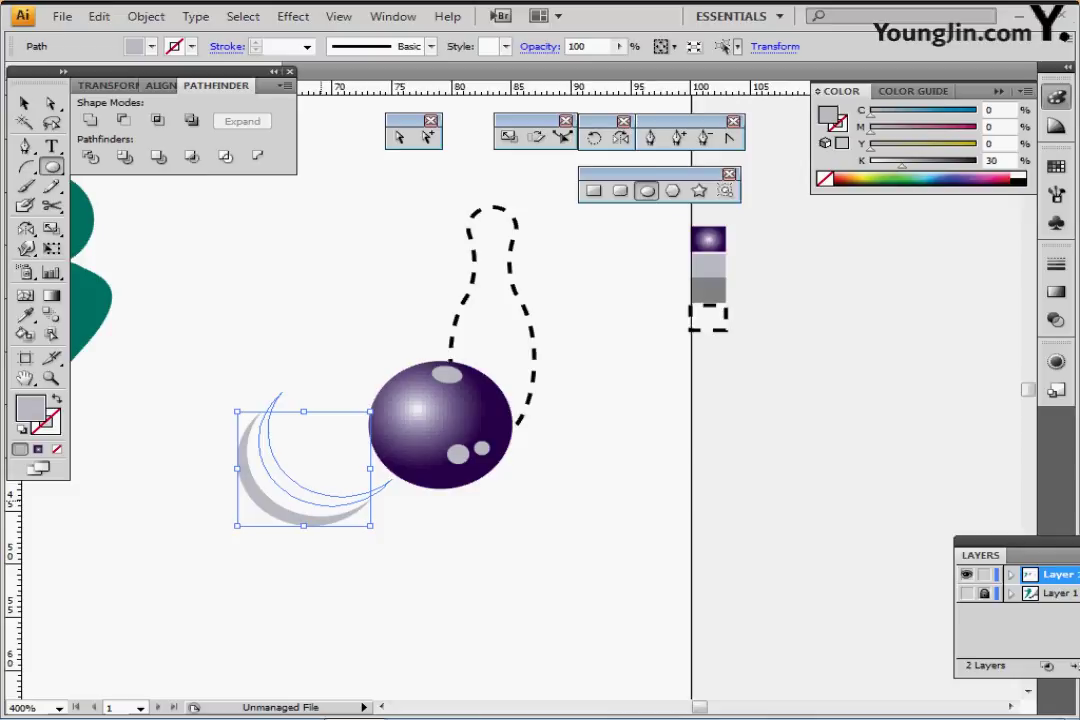
pyautogui.moveTo(270, 453); pyautogui.dragTo(273, 453)
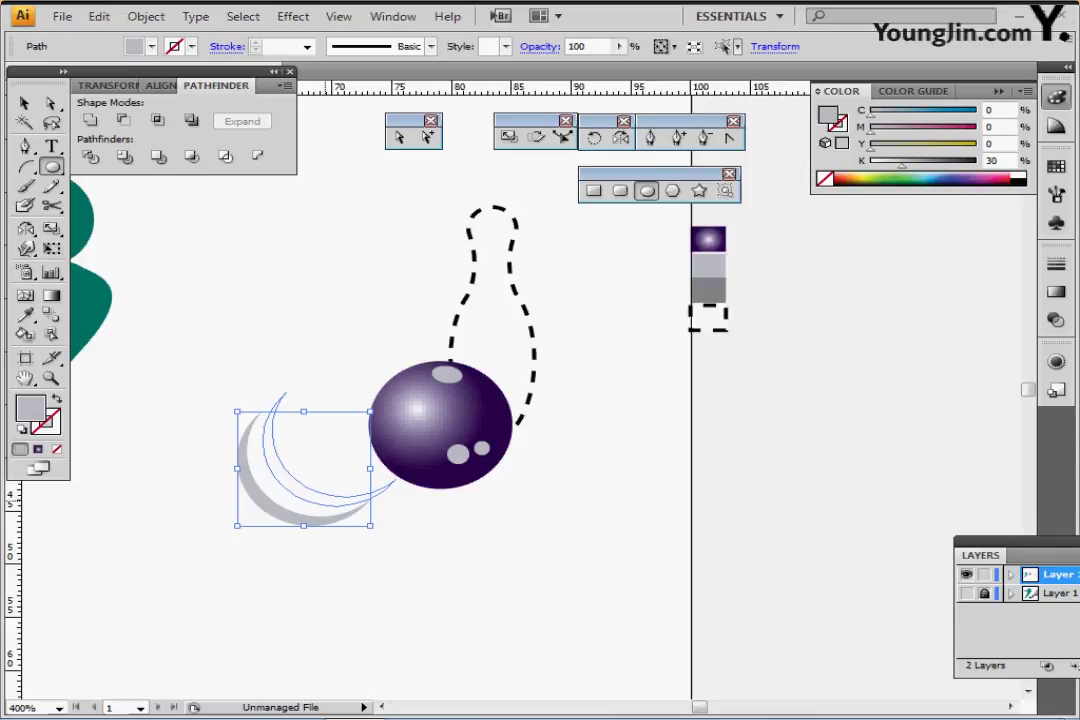
pyautogui.moveTo(272, 502); pyautogui.dragTo(297, 482)
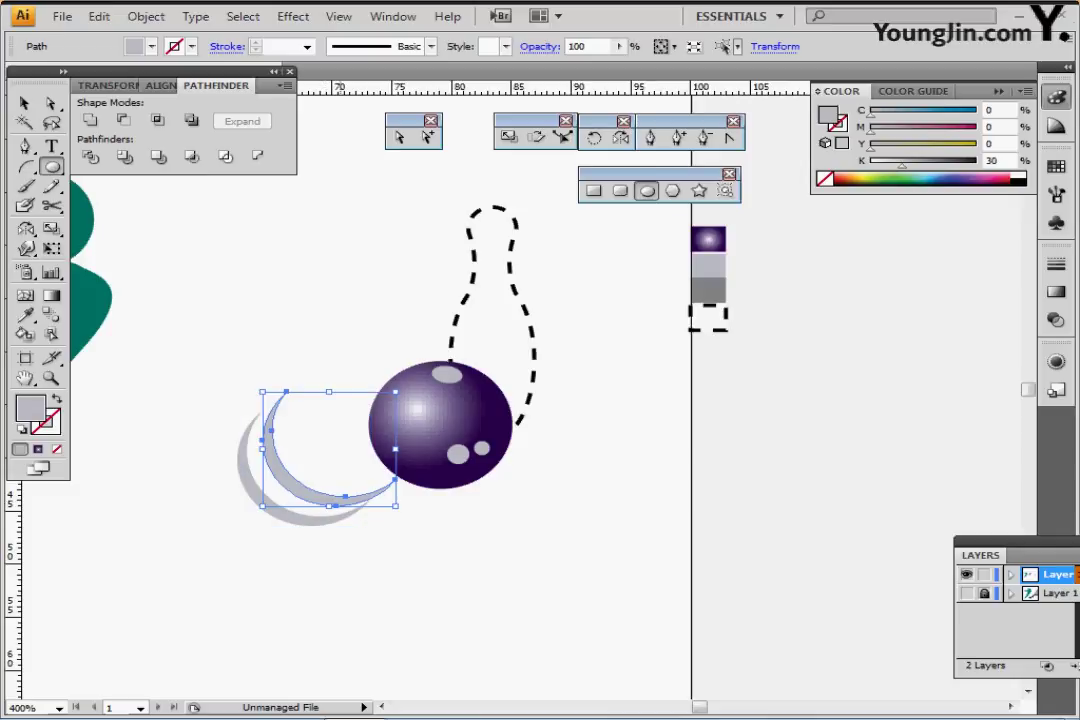
# Step: Set the fill of the inner crescent copy to 60% black
pyautogui.press('a')
pyautogui.press('Tab')
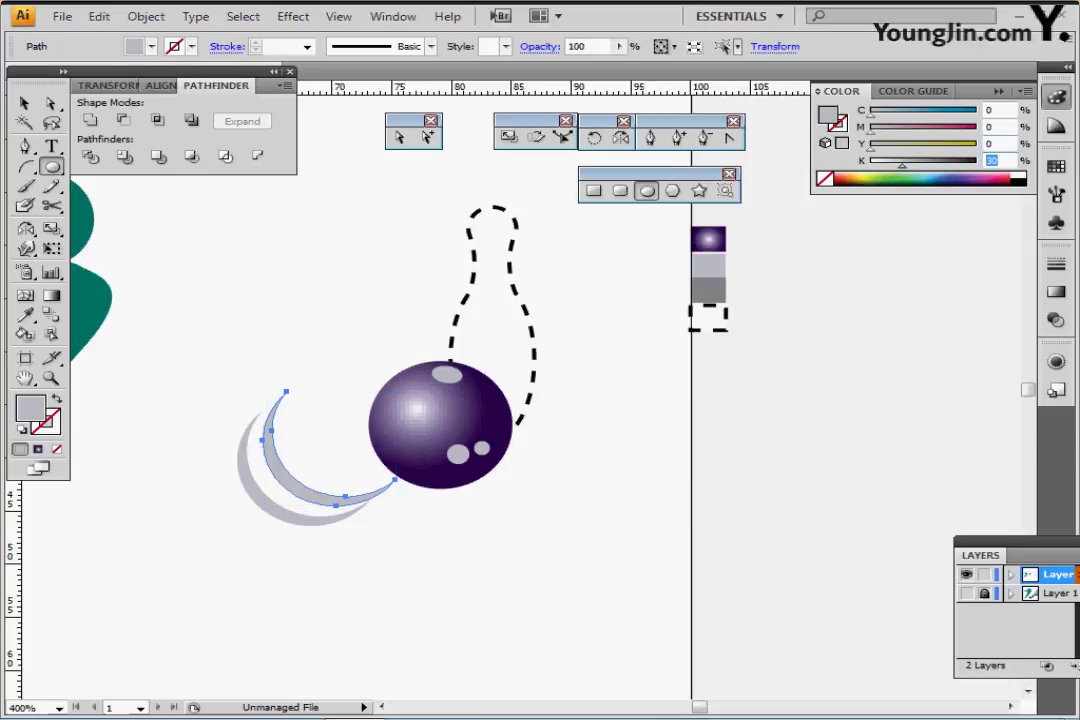
pyautogui.write('60')
pyautogui.press('Return')
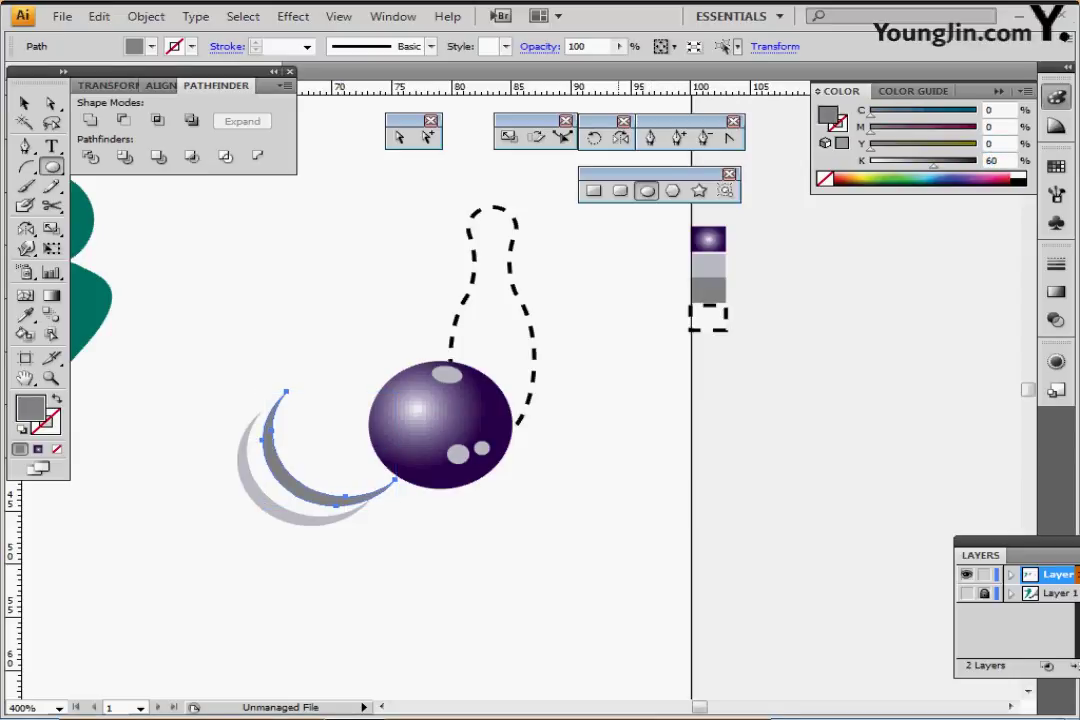
# Step: Move both crescents together against the ball's lower-left edge and rotate them slightly clockwise
pyautogui.moveTo(244, 368); pyautogui.dragTo(400, 512)
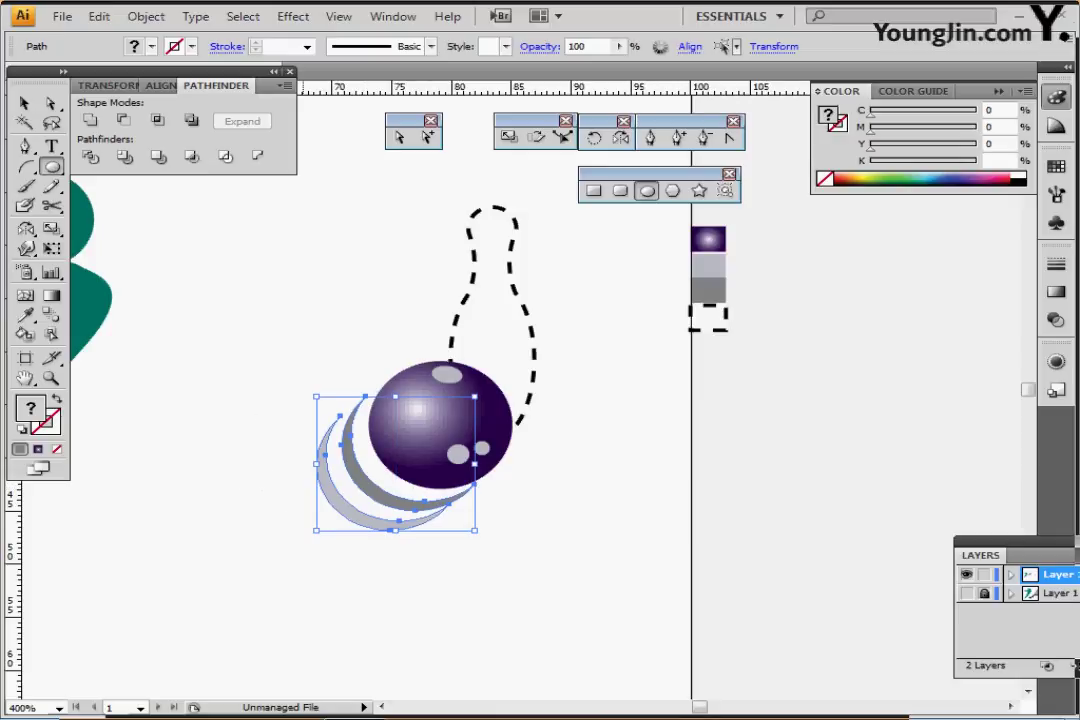
pyautogui.moveTo(481, 536); pyautogui.dragTo(471, 545)
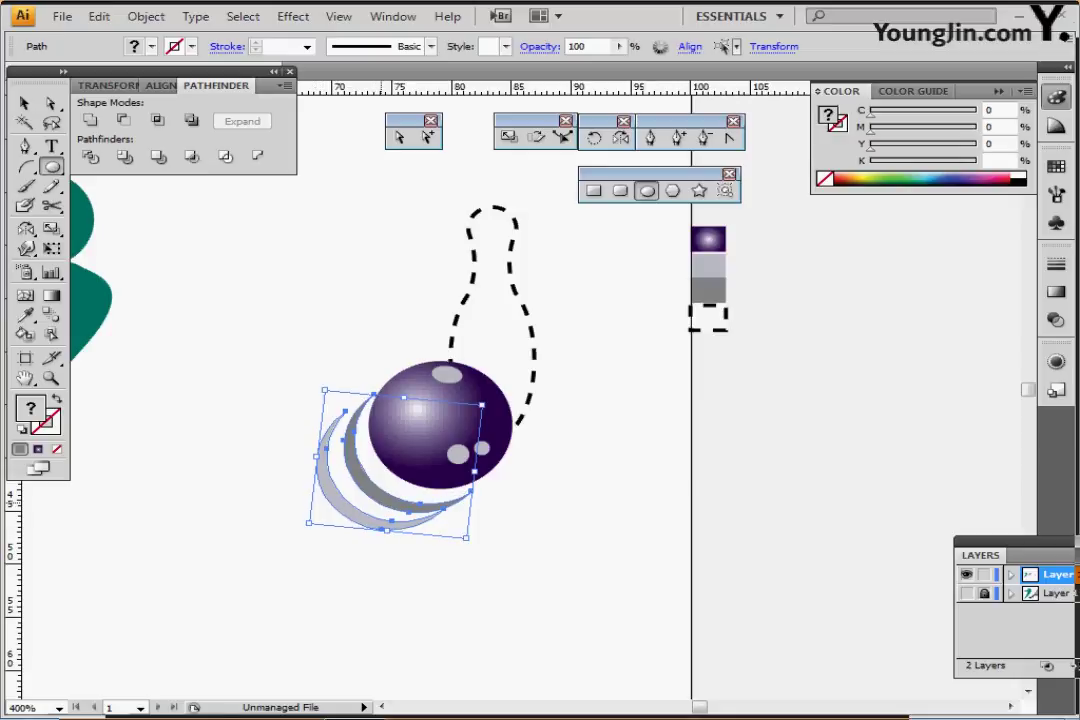
# Step: Nudge both crescents slightly up and away from the ball's edge, and deselect them
pyautogui.moveTo(383, 495); pyautogui.dragTo(377, 492)
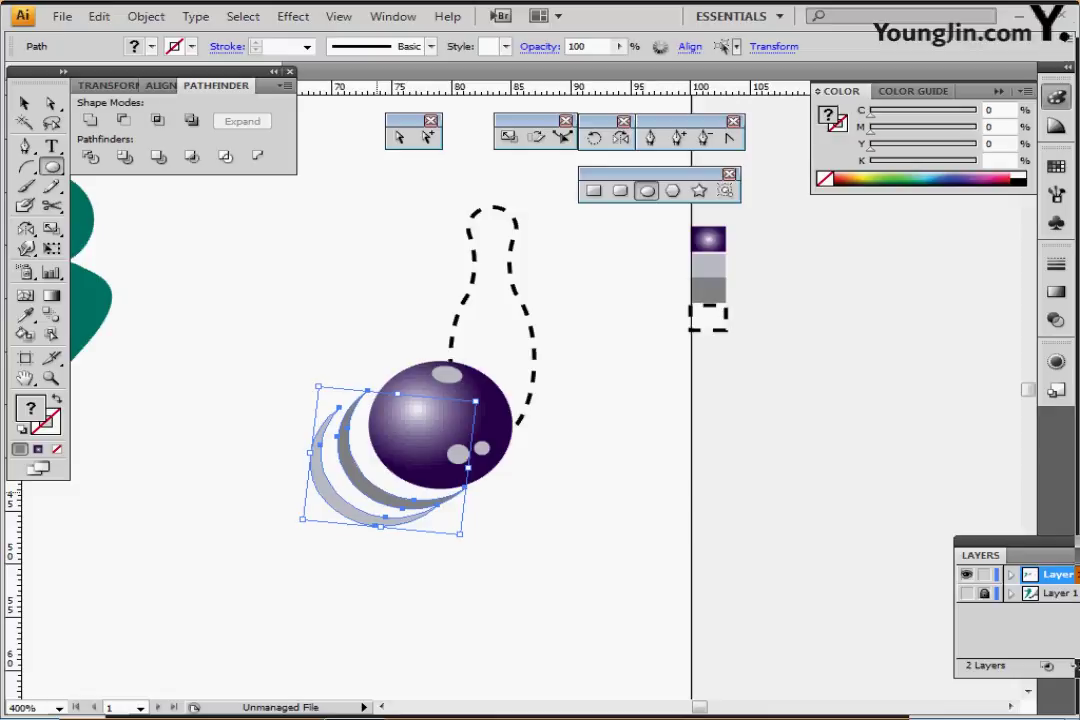
pyautogui.hotkey('ctrl', 'shift', 'a')
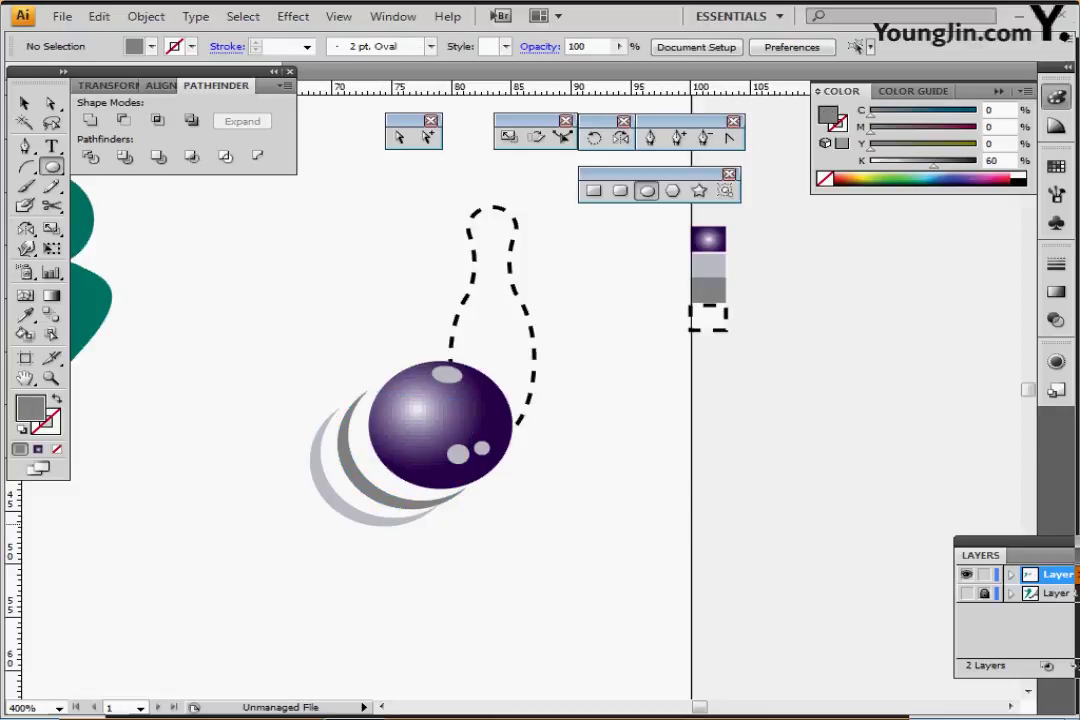
# Step: Trace the template's S-shaped text baseline below the ball as a three-point open path about 50 mm wide, with no fill and a grey stroke
pyautogui.keyDown('ctrl'); pyautogui.keyDown('alt'); pyautogui.click(364, 440); pyautogui.keyUp('alt'); pyautogui.keyUp('ctrl')
pyautogui.hotkey('ctrl', '-')
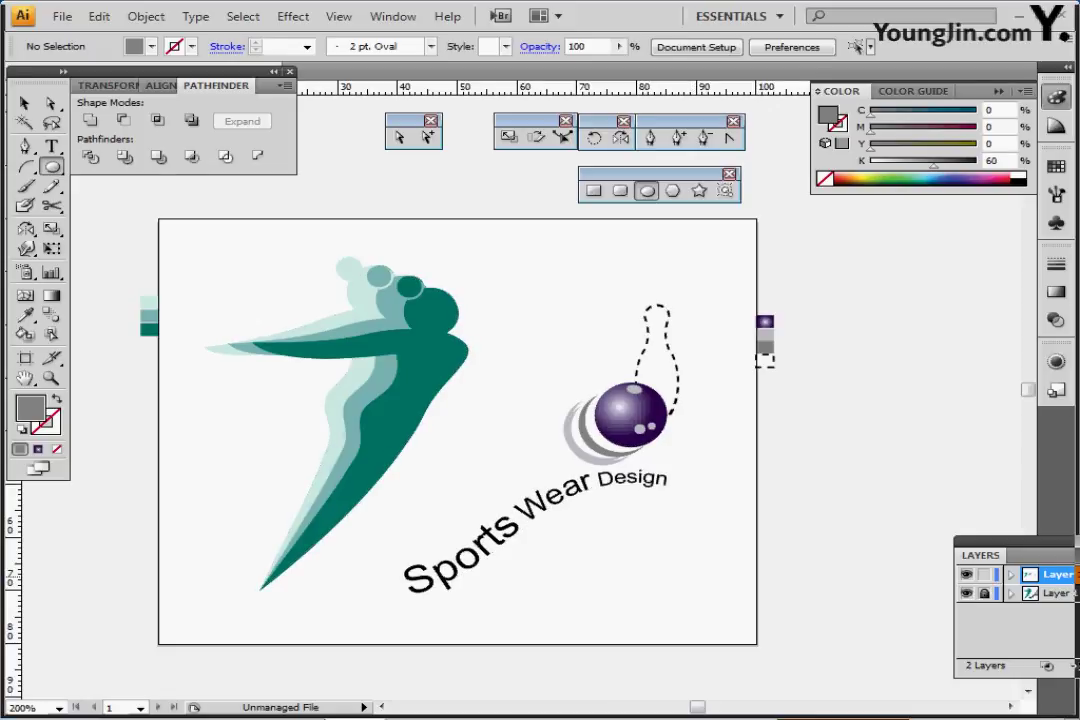
pyautogui.moveTo(520, 430); pyautogui.dragTo(516, 389)
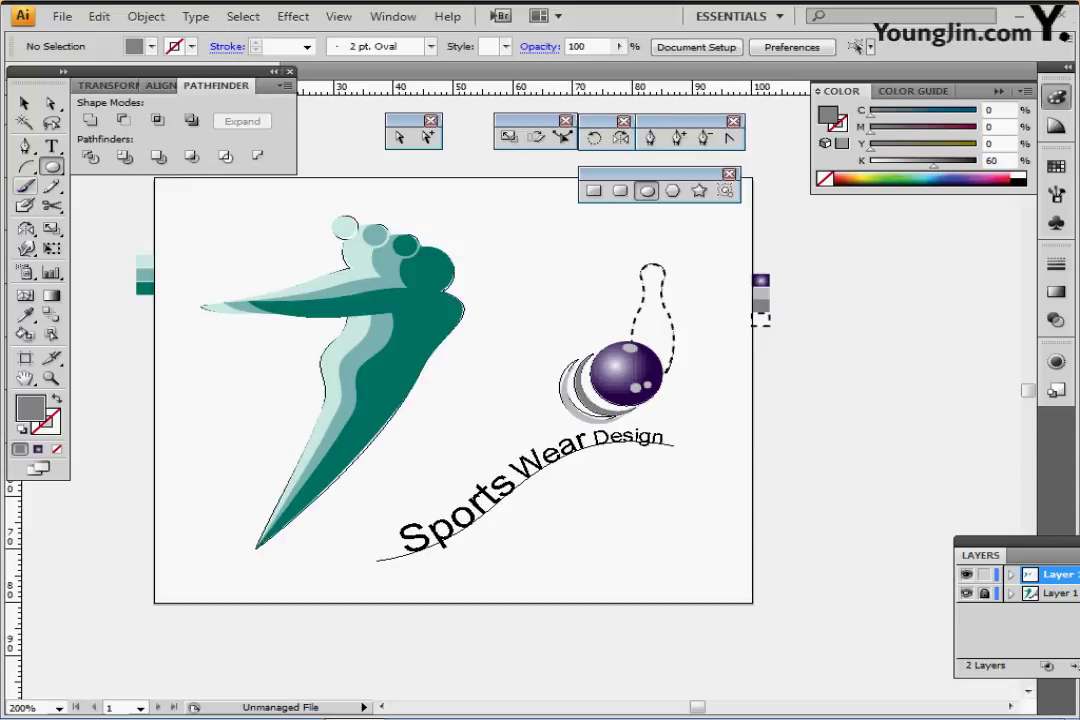
pyautogui.press('p')
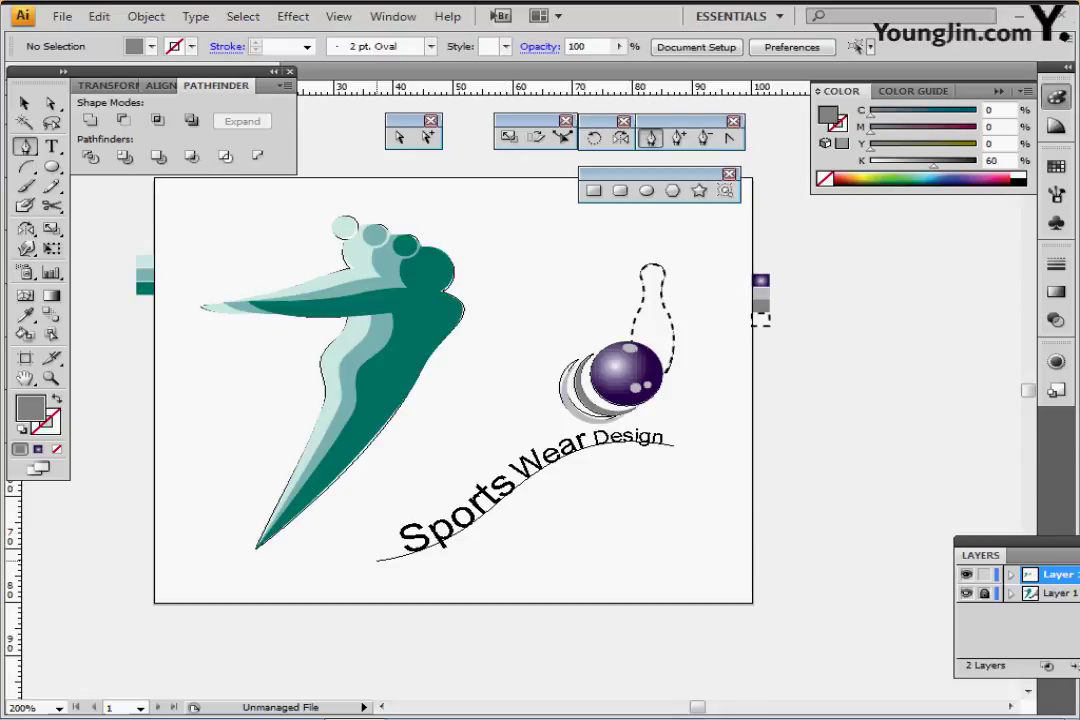
pyautogui.click(377, 560)
pyautogui.moveTo(518, 485); pyautogui.dragTo(566, 434)
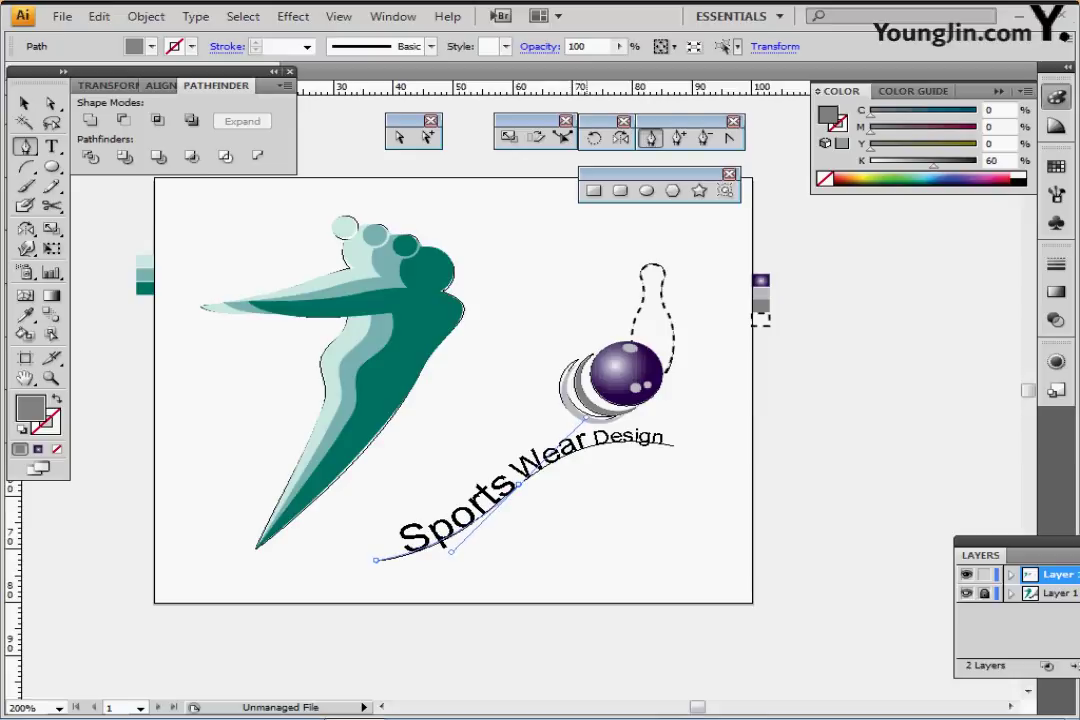
pyautogui.click(376, 560)
pyautogui.click(677, 447)
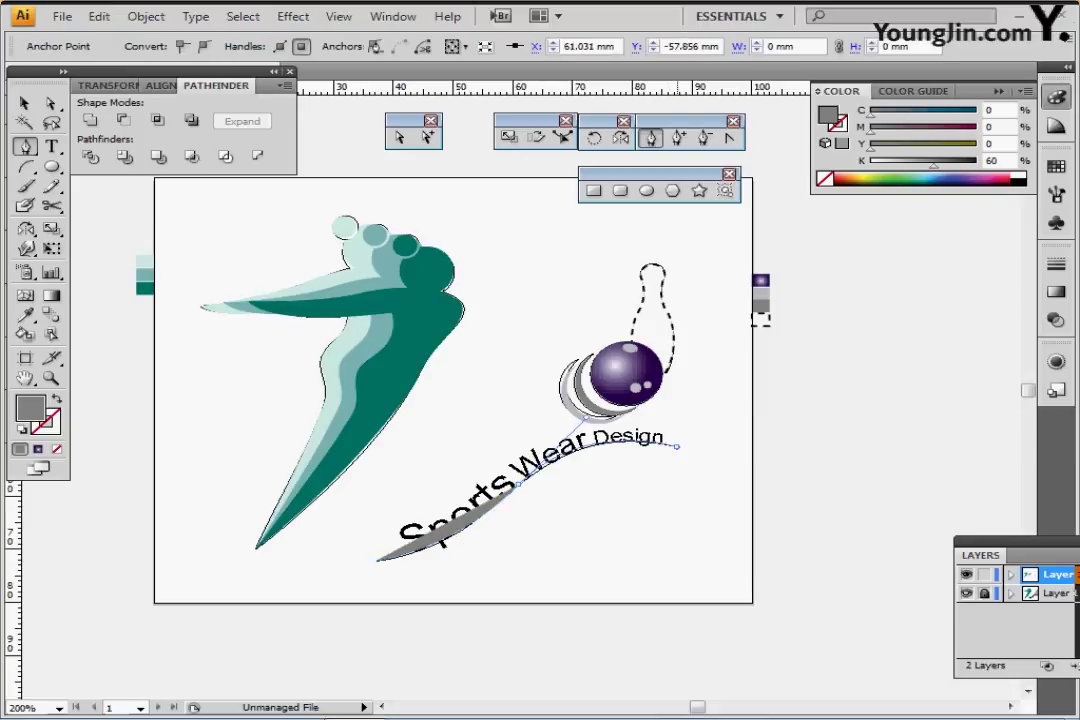
pyautogui.hotkey('shift', 'x')
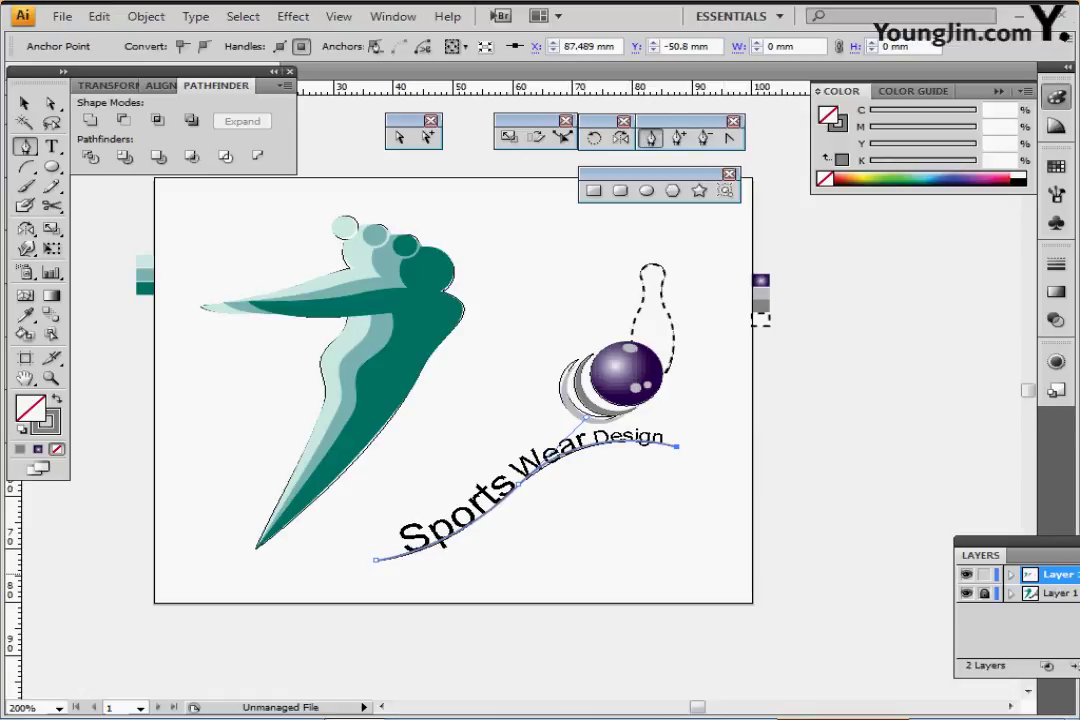
# Step: Hide the template layer and start type on a path near the lower end of the traced curve
pyautogui.click(966, 593)
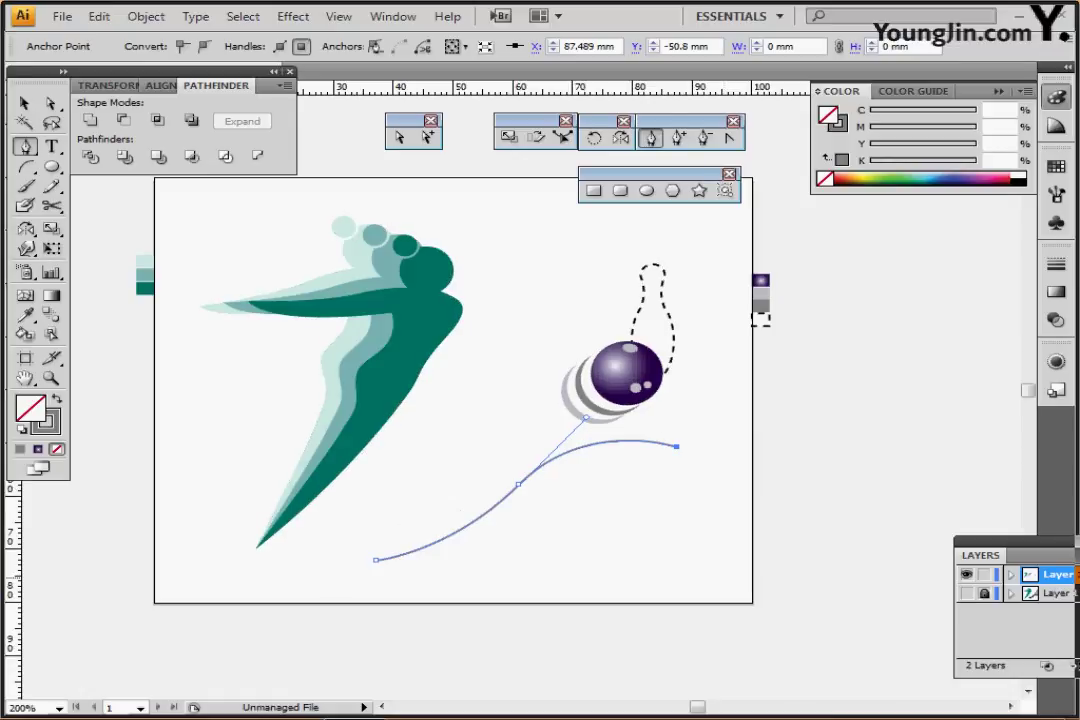
pyautogui.click(51, 146)
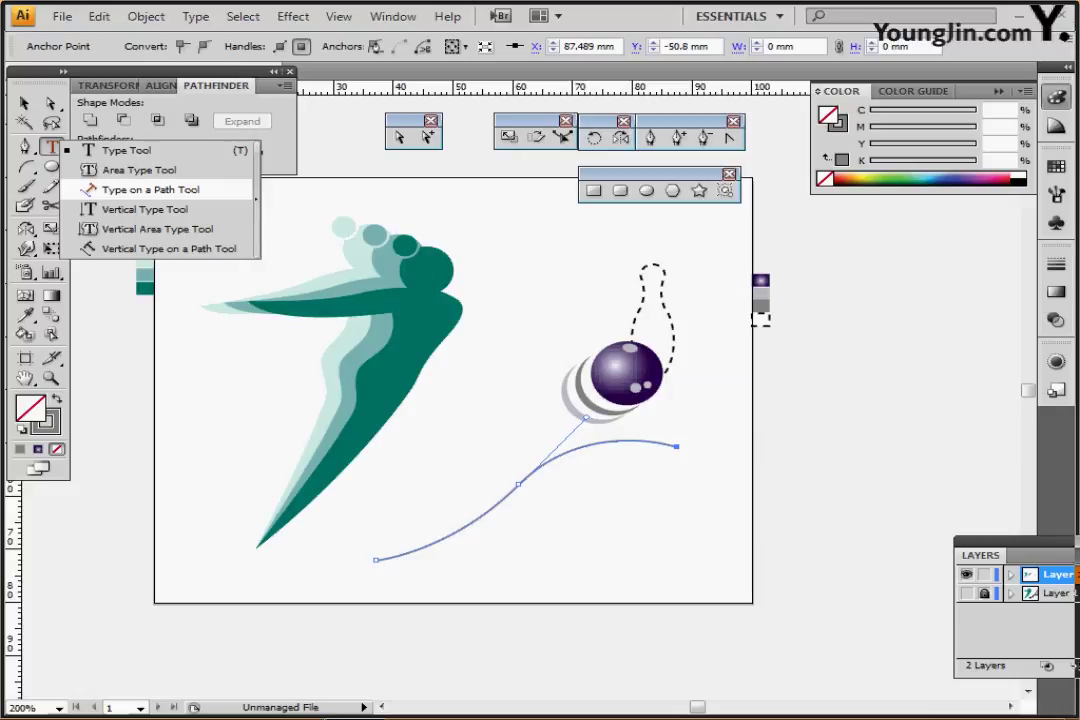
pyautogui.click(150, 189)
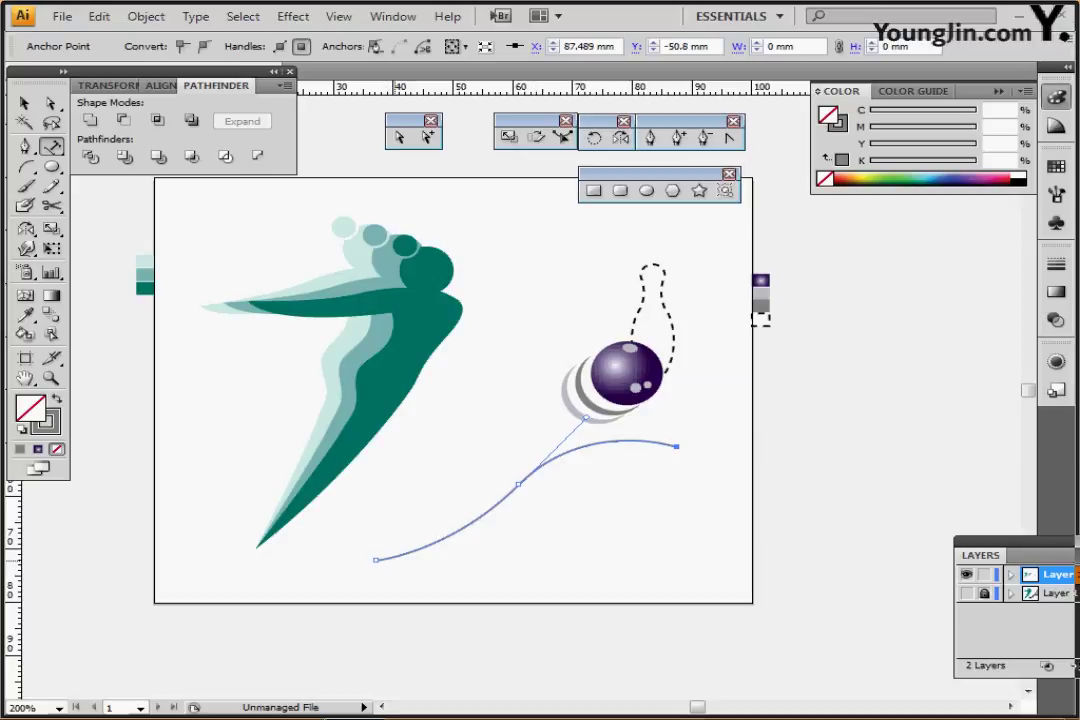
pyautogui.press('t')
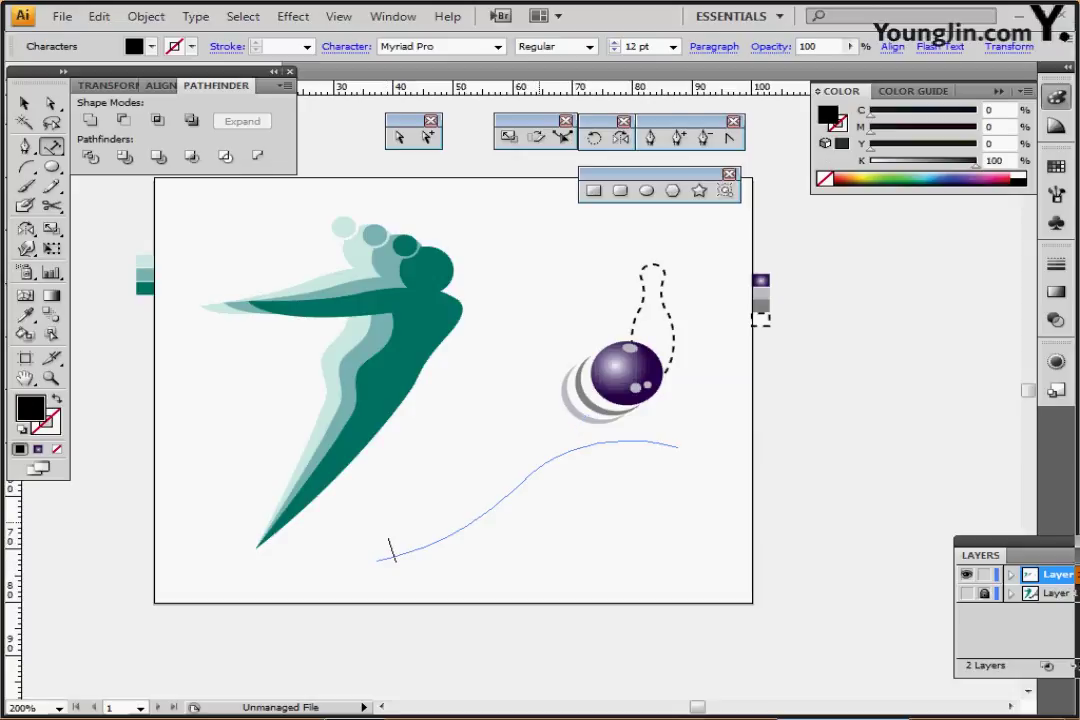
# Step: Copy the "Sports Wear Design" text placed beside the artboard and delete the original text
pyautogui.keyDown('ctrl'); pyautogui.click(620, 516); pyautogui.keyUp('ctrl')
pyautogui.moveTo(620, 512); pyautogui.dragTo(380, 527)
pyautogui.keyDown('ctrl'); pyautogui.click(880, 437); pyautogui.keyUp('ctrl')
pyautogui.click(836, 437)
pyautogui.hotkey('ctrl', 'a')
pyautogui.hotkey('ctrl', 'c')
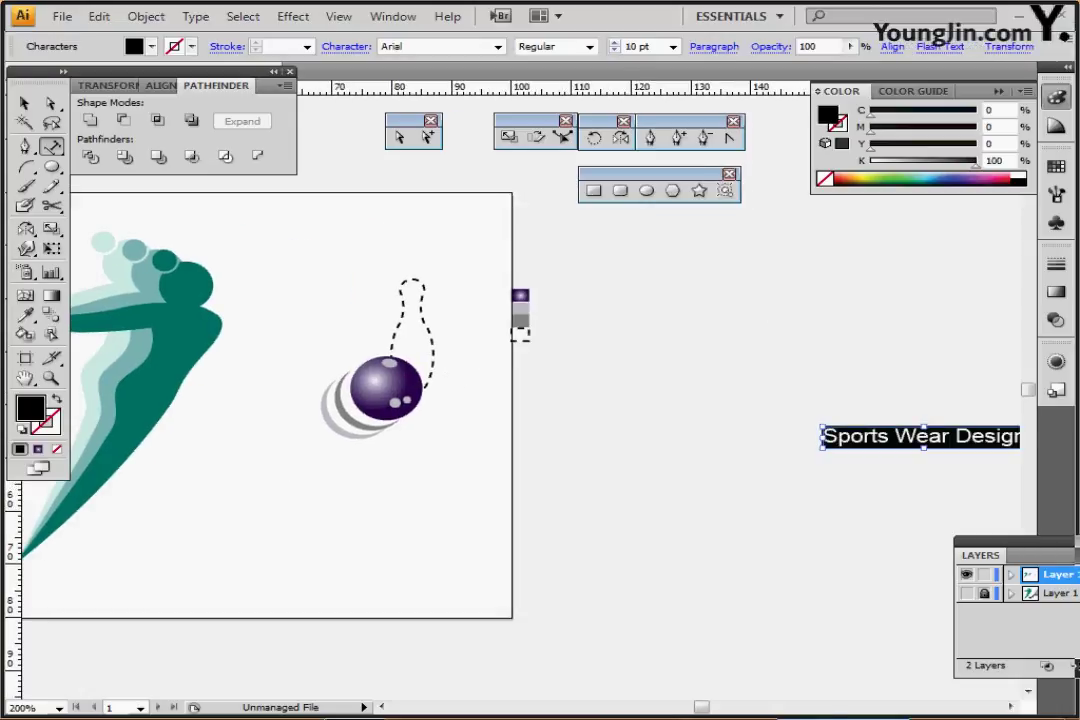
pyautogui.press('BackSpace')
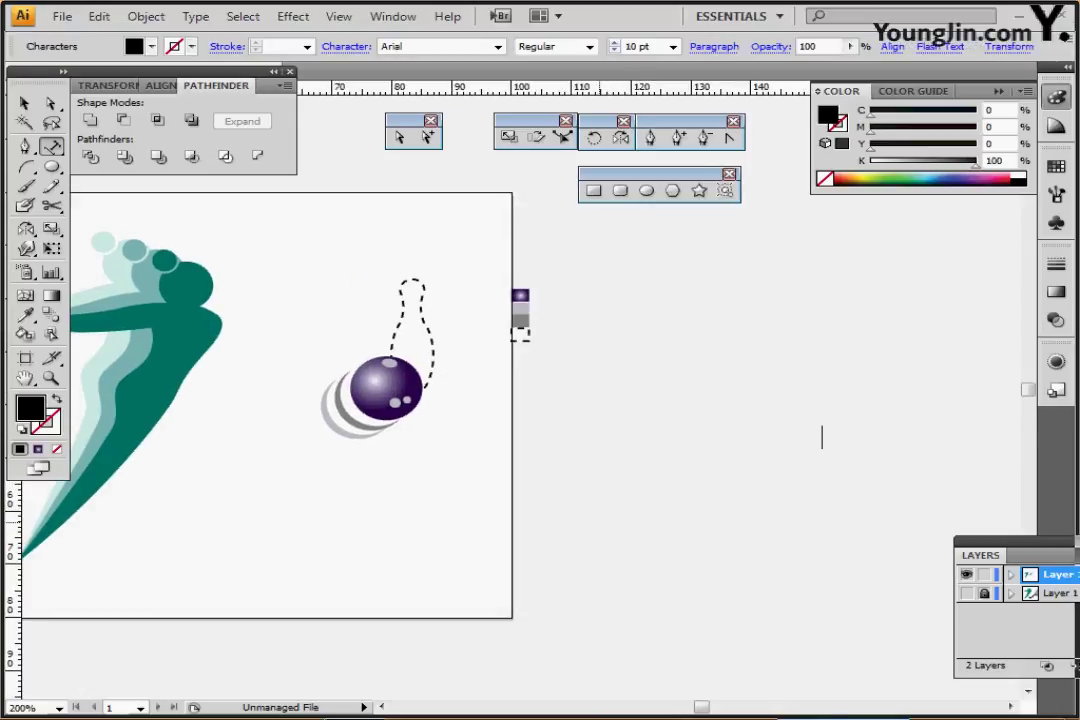
pyautogui.press('Escape')
# Step: Paste "Sports Wear Design" onto the curved path below the ball
pyautogui.moveTo(400, 500); pyautogui.dragTo(630, 463)
pyautogui.keyDown('ctrl'); pyautogui.click(514, 456); pyautogui.keyUp('ctrl')
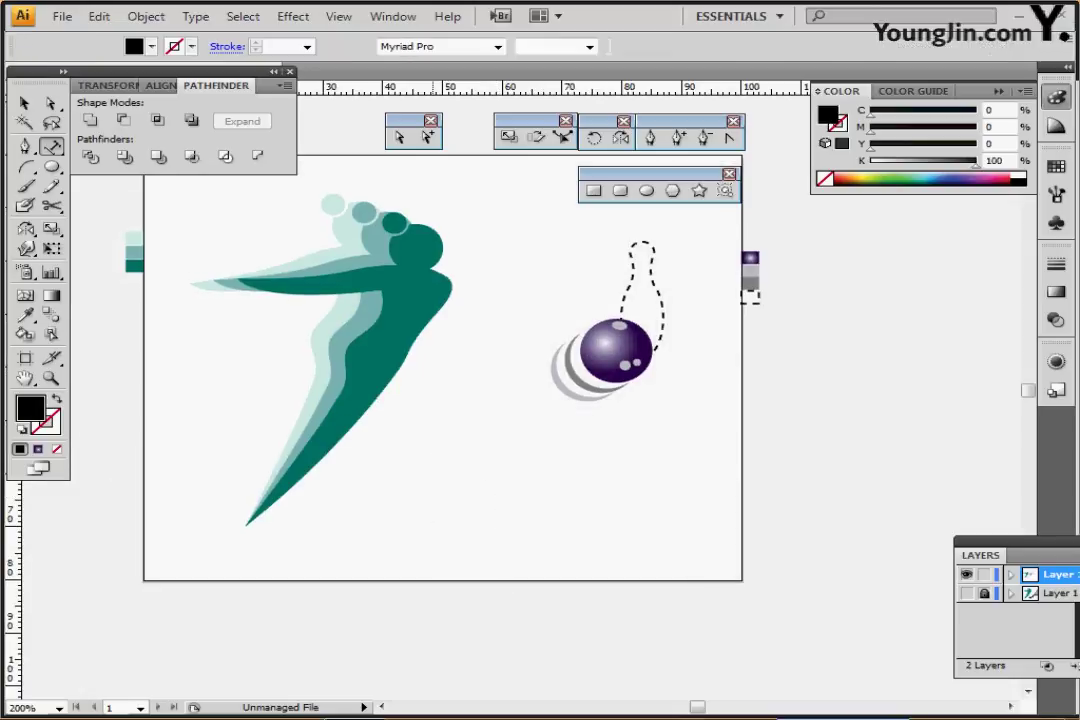
pyautogui.click(379, 528)
pyautogui.hotkey('ctrl', 'v')
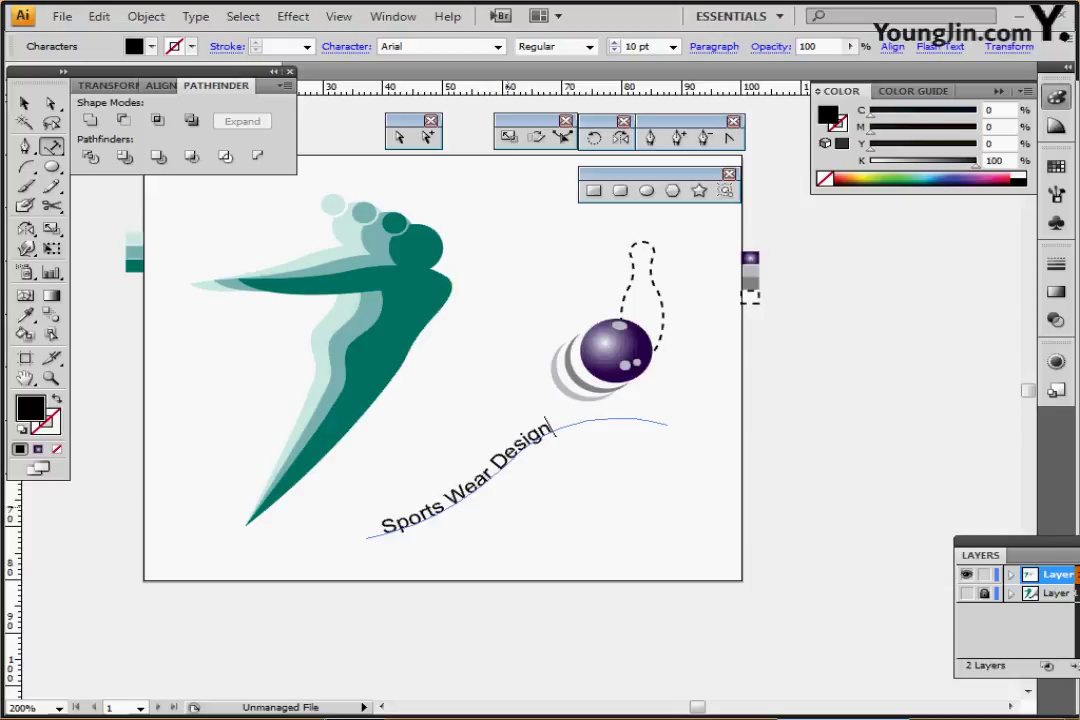
# Step: Set the font size of the word "Wear" in the path text to 15 pt
pyautogui.moveTo(447, 498); pyautogui.dragTo(489, 478)
pyautogui.doubleClick(474, 488)
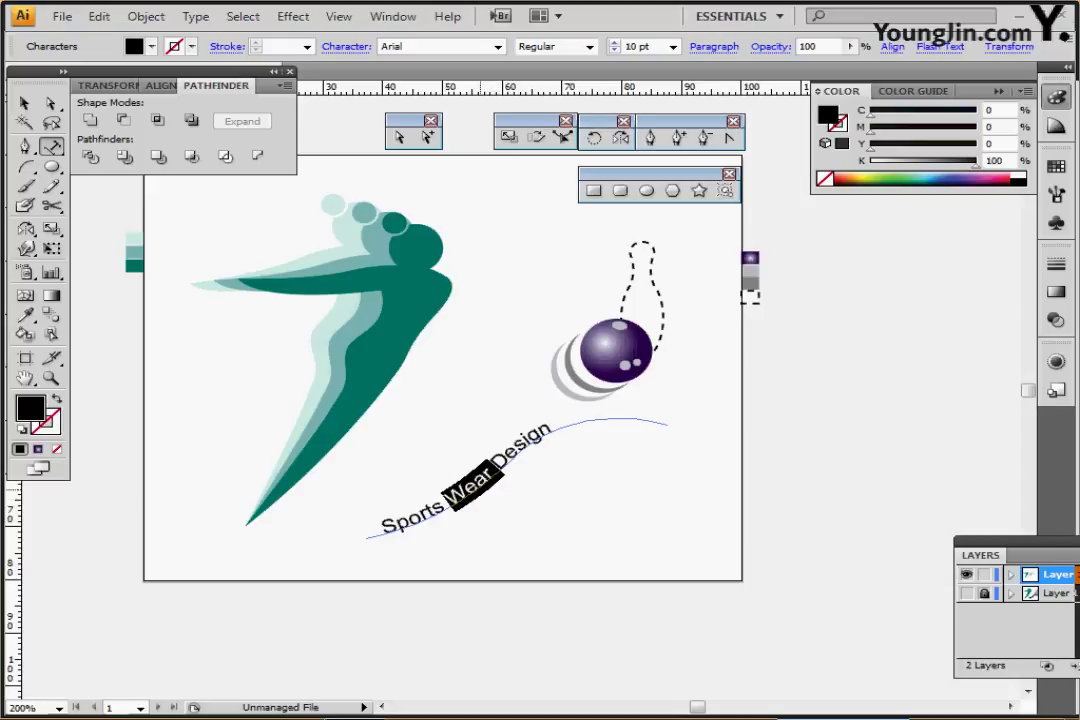
pyautogui.click(467, 491)
pyautogui.doubleClick(463, 493)
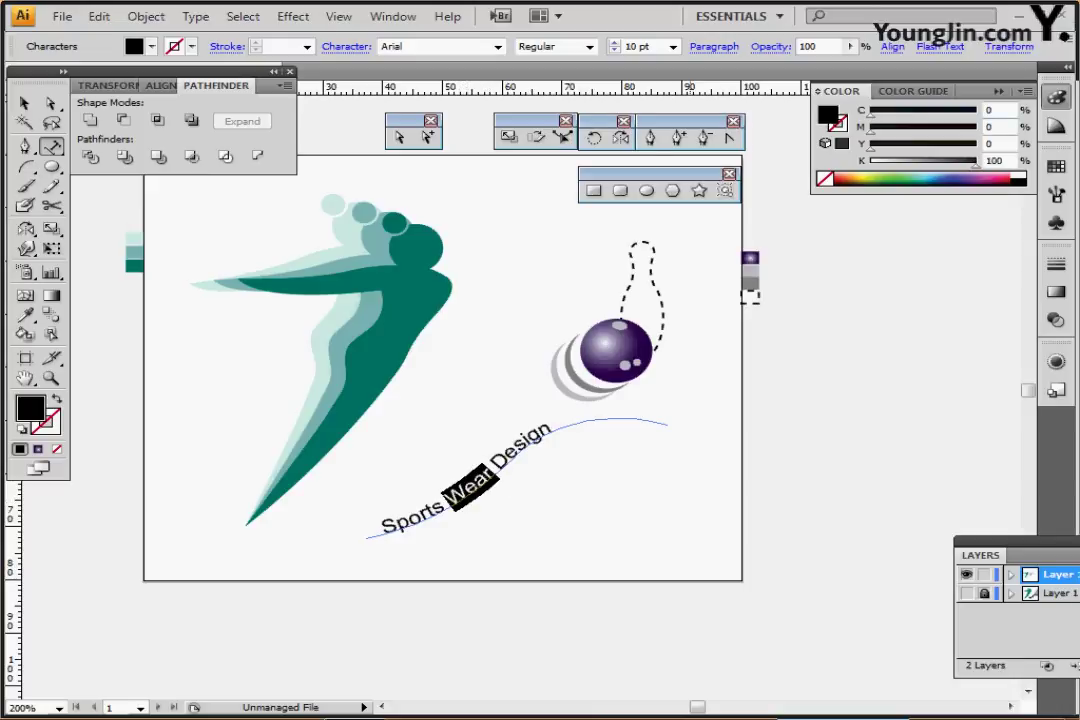
pyautogui.click(637, 47)
pyautogui.write('15')
pyautogui.press('Return')
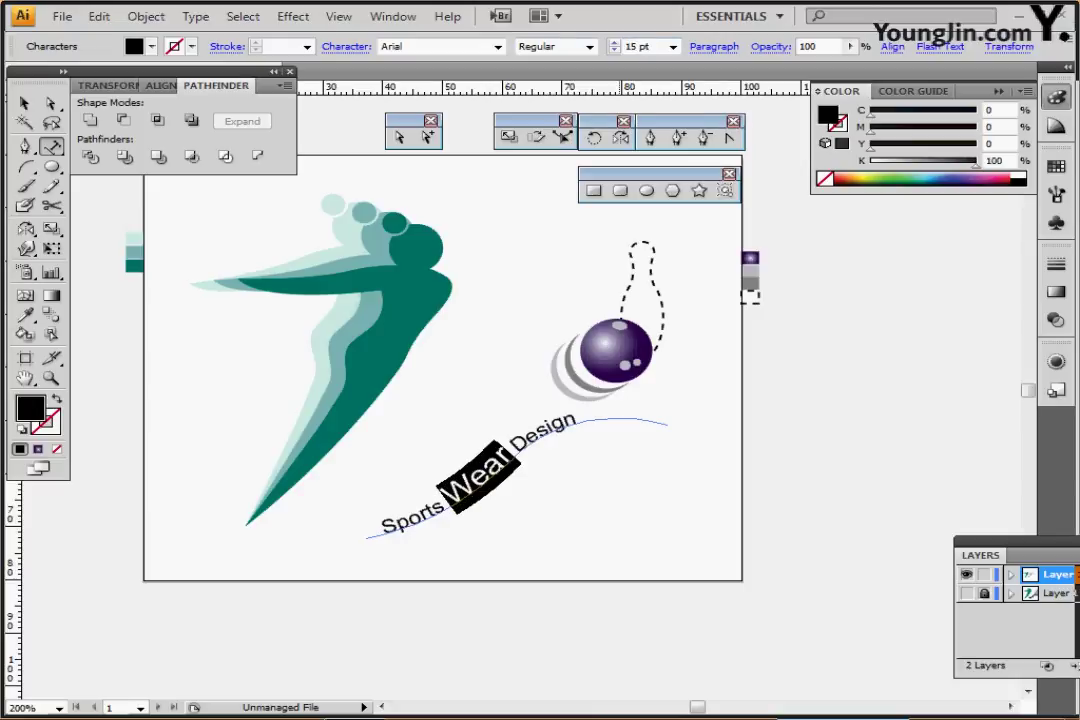
# Step: Set the font size of the word "Design" in the path text to 20 pt
pyautogui.moveTo(516, 447); pyautogui.dragTo(577, 422)
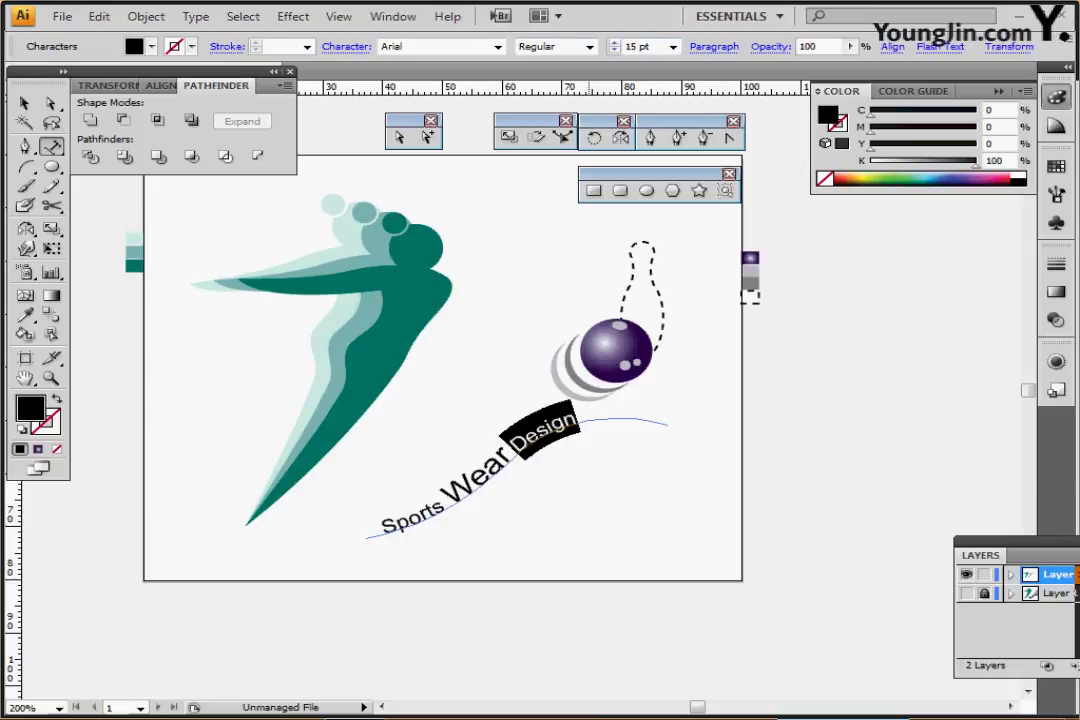
pyautogui.click(637, 47)
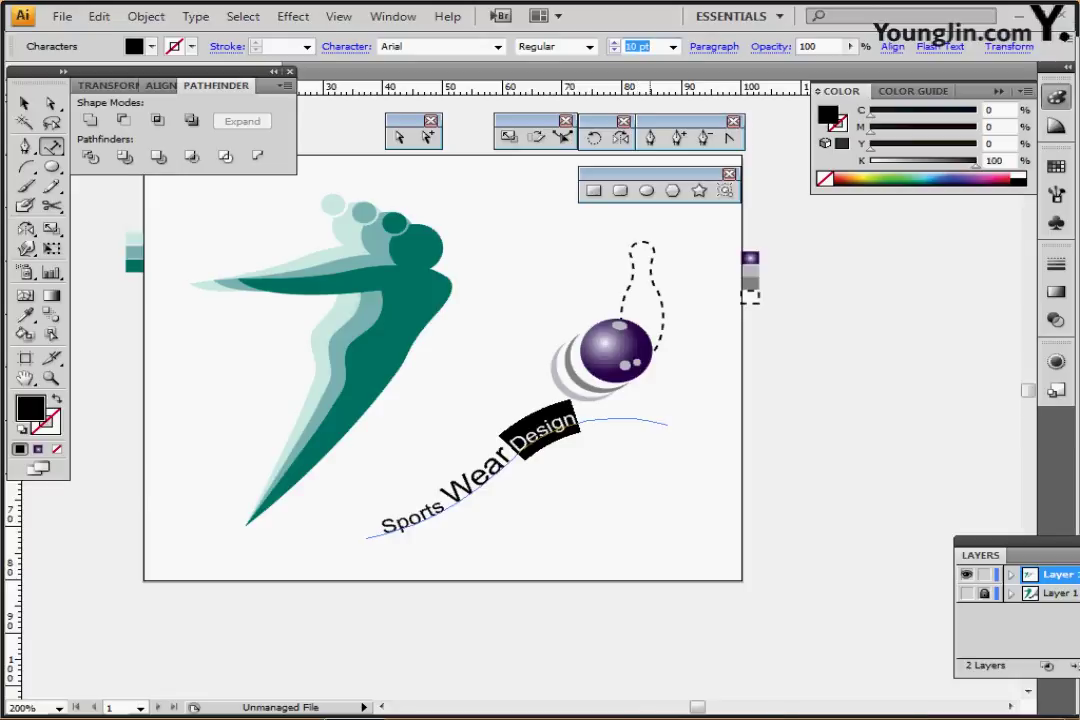
pyautogui.write('20')
pyautogui.press('Return')
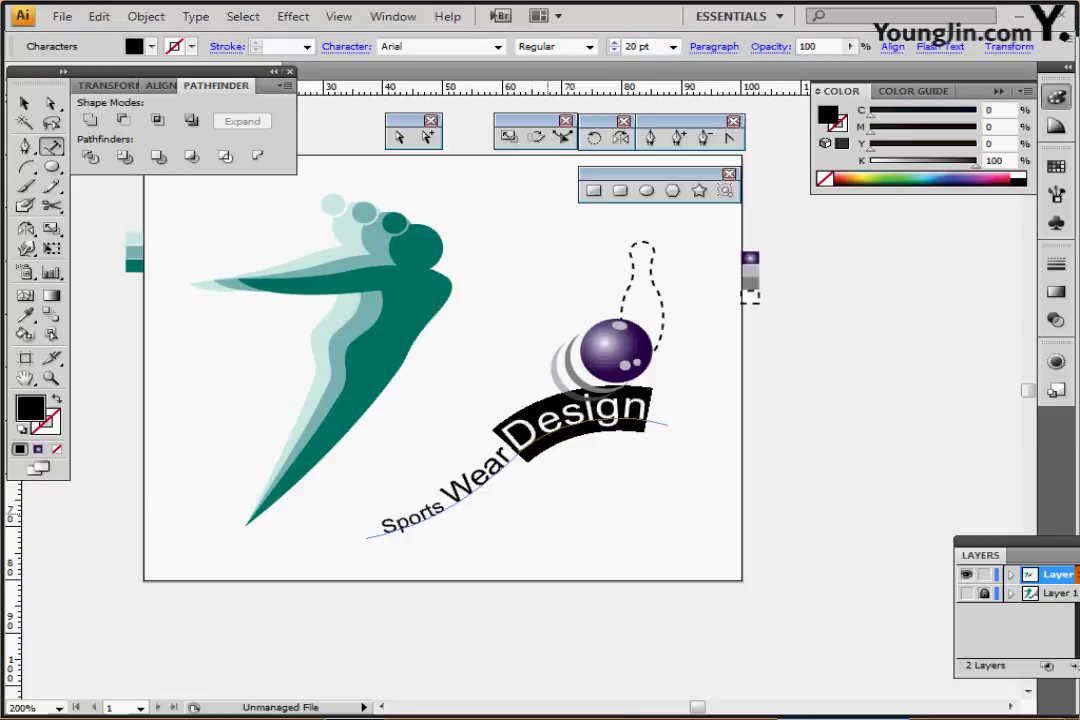
# Step: Undo the size changes to "Design" and "Wear", and set "Wear" to 15 pt again
pyautogui.hotkey('ctrl', 'z')
pyautogui.hotkey('ctrl', 'z')
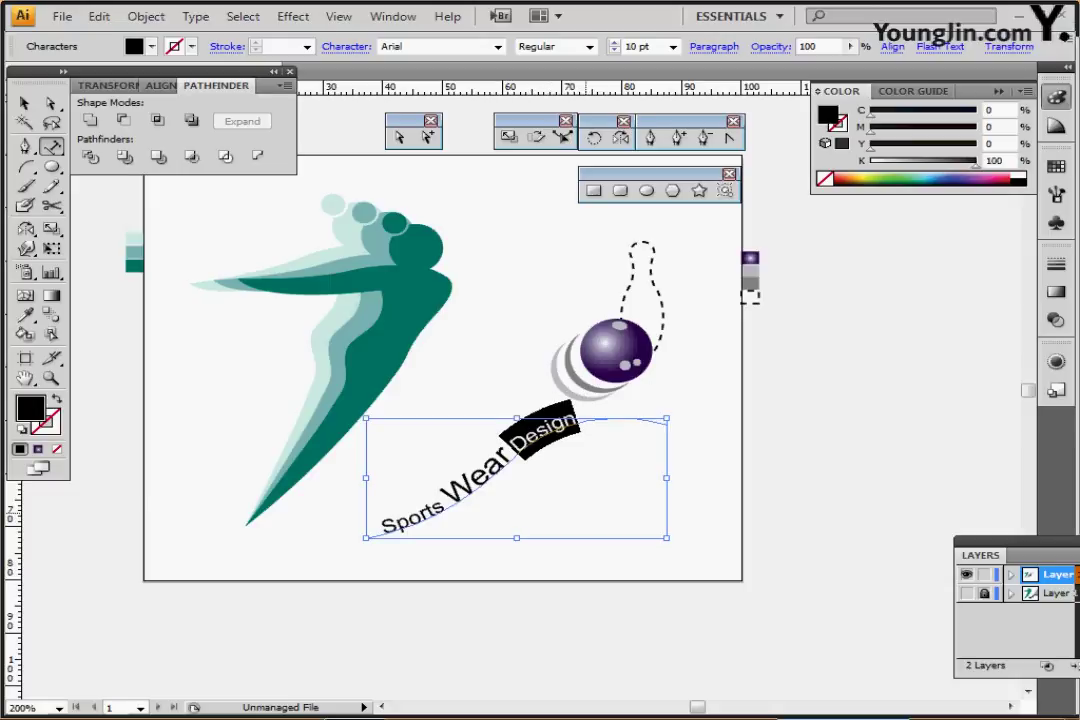
pyautogui.hotkey('ctrl', 'z')
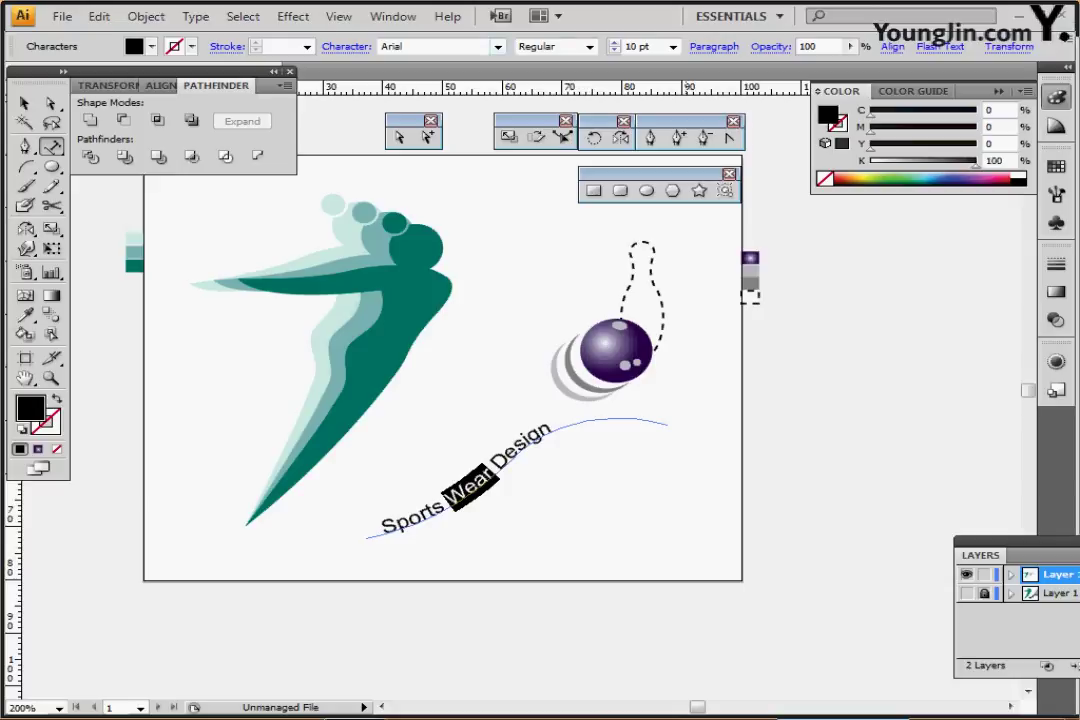
pyautogui.doubleClick(637, 47)
pyautogui.write('15')
pyautogui.press('Return')
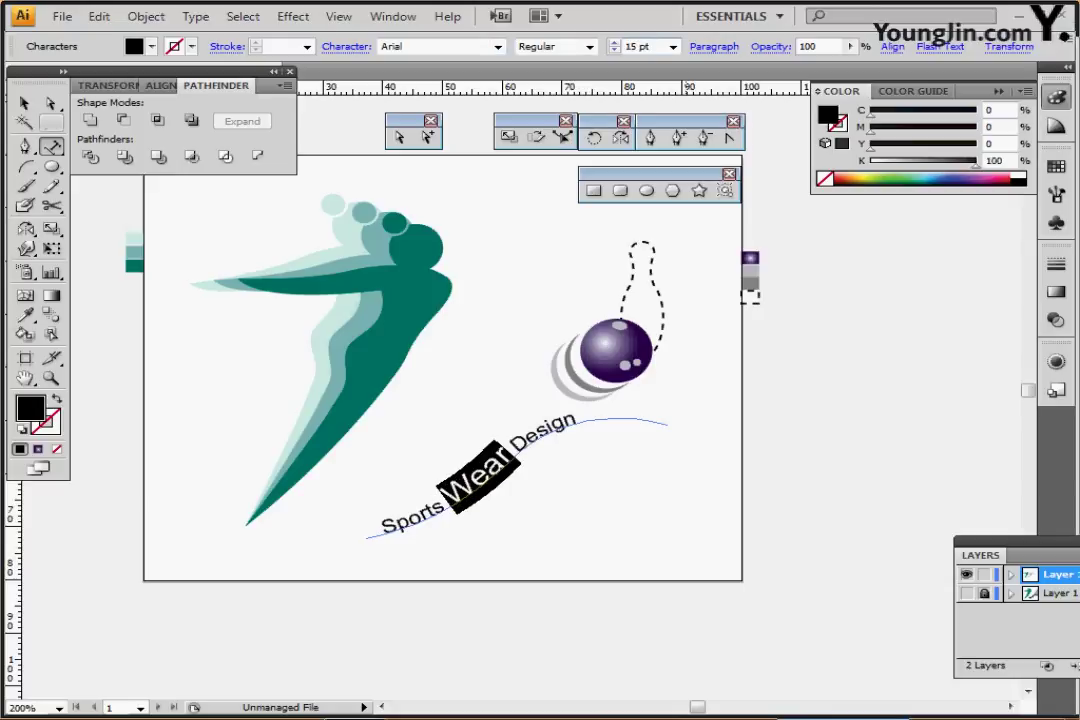
# Step: Set the font size of the word "Sports" to 20 pt and deselect the text
pyautogui.moveTo(381, 527); pyautogui.dragTo(446, 507)
pyautogui.doubleClick(637, 47)
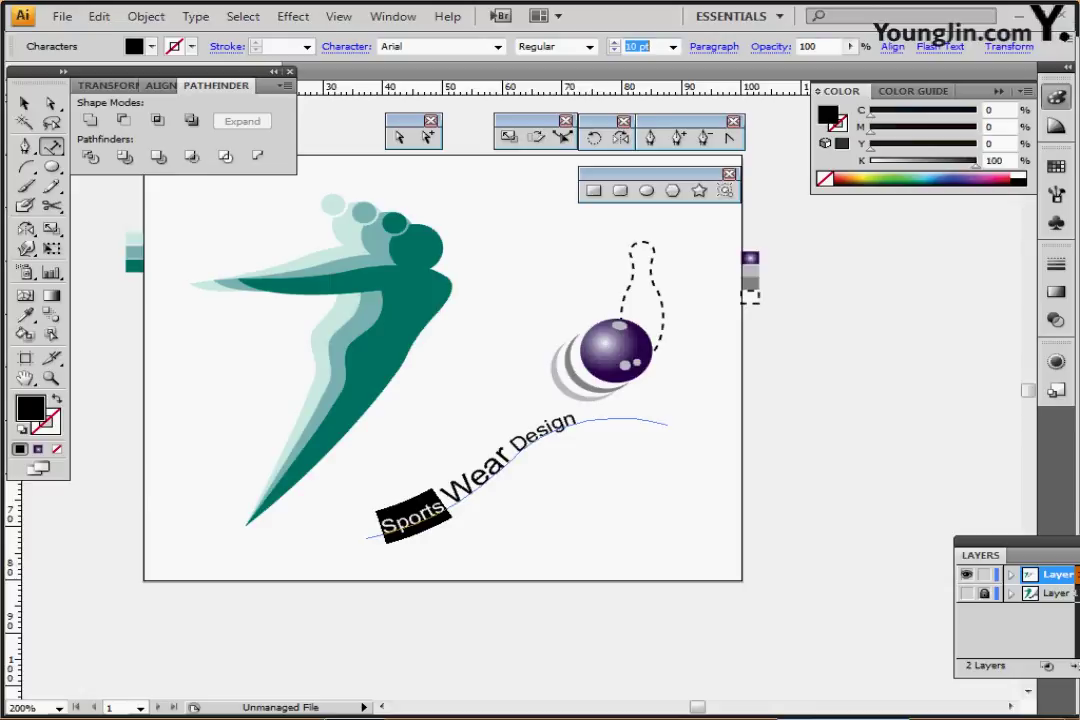
pyautogui.write('20')
pyautogui.press('Return')
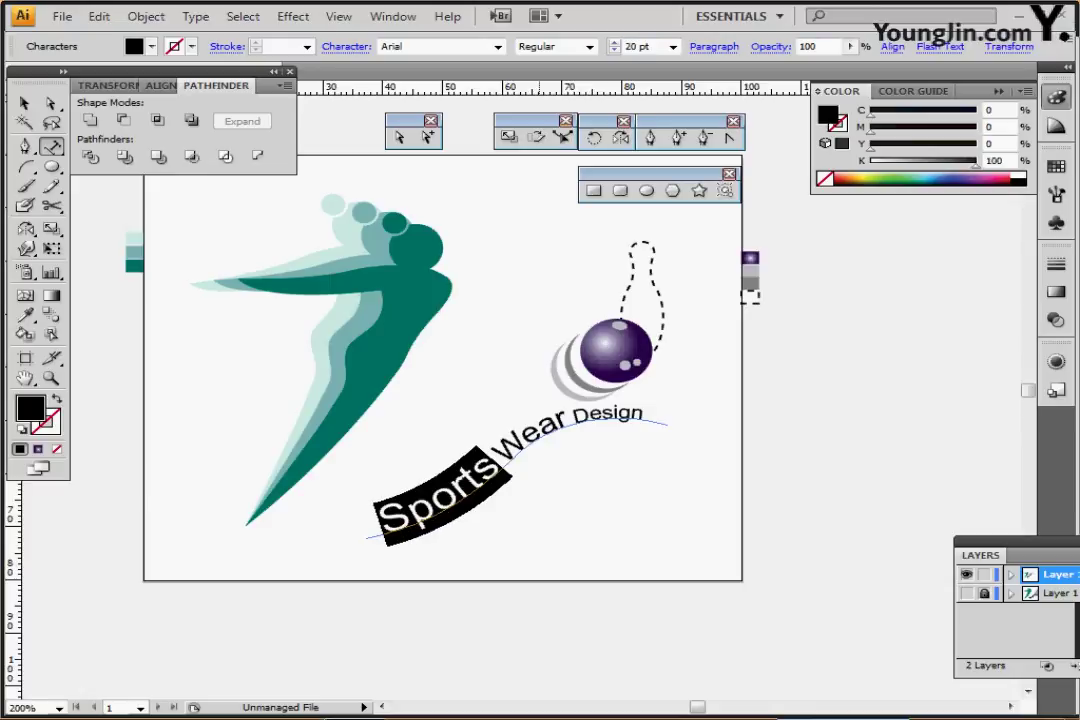
pyautogui.keyDown('ctrl'); pyautogui.click(556, 505); pyautogui.keyUp('ctrl')
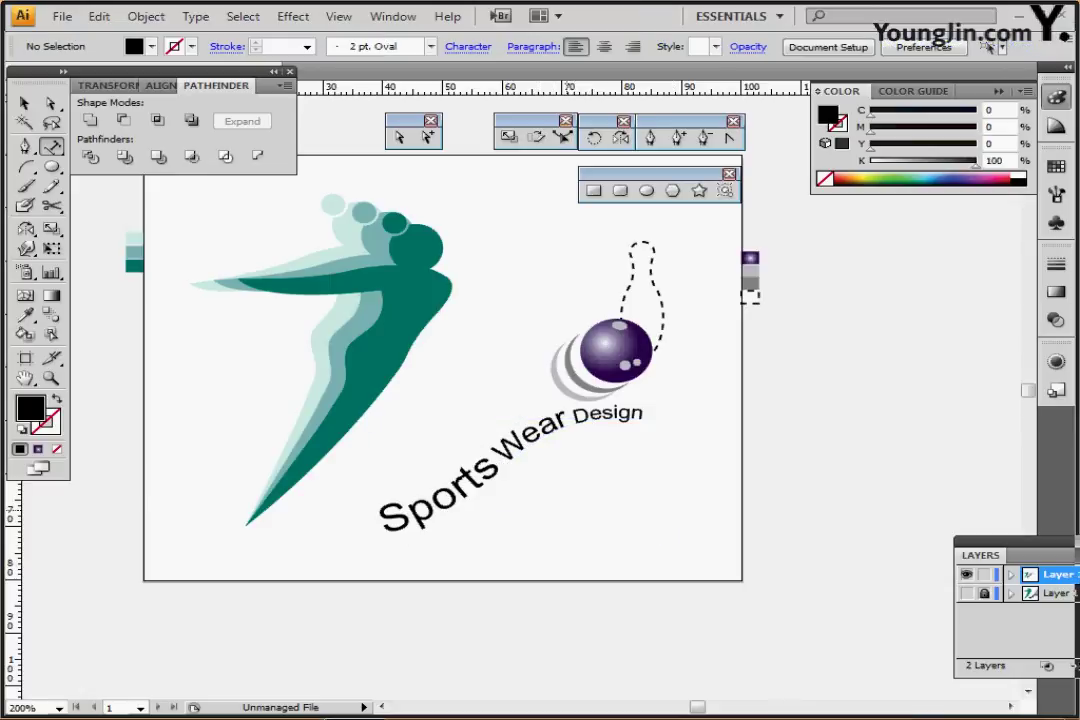
# Step: Slide the "Sports Wear Design" text slightly back along its path and deselect it
pyautogui.keyDown('ctrl'); pyautogui.click(468, 486); pyautogui.keyUp('ctrl')
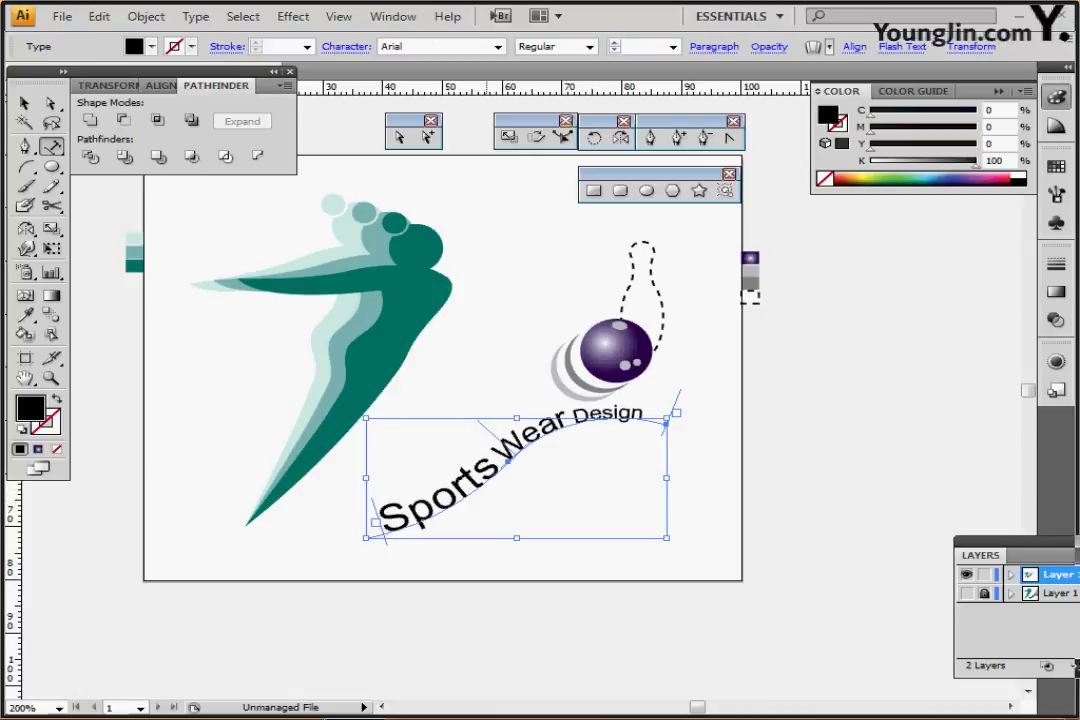
pyautogui.moveTo(490, 432); pyautogui.dragTo(488, 434)
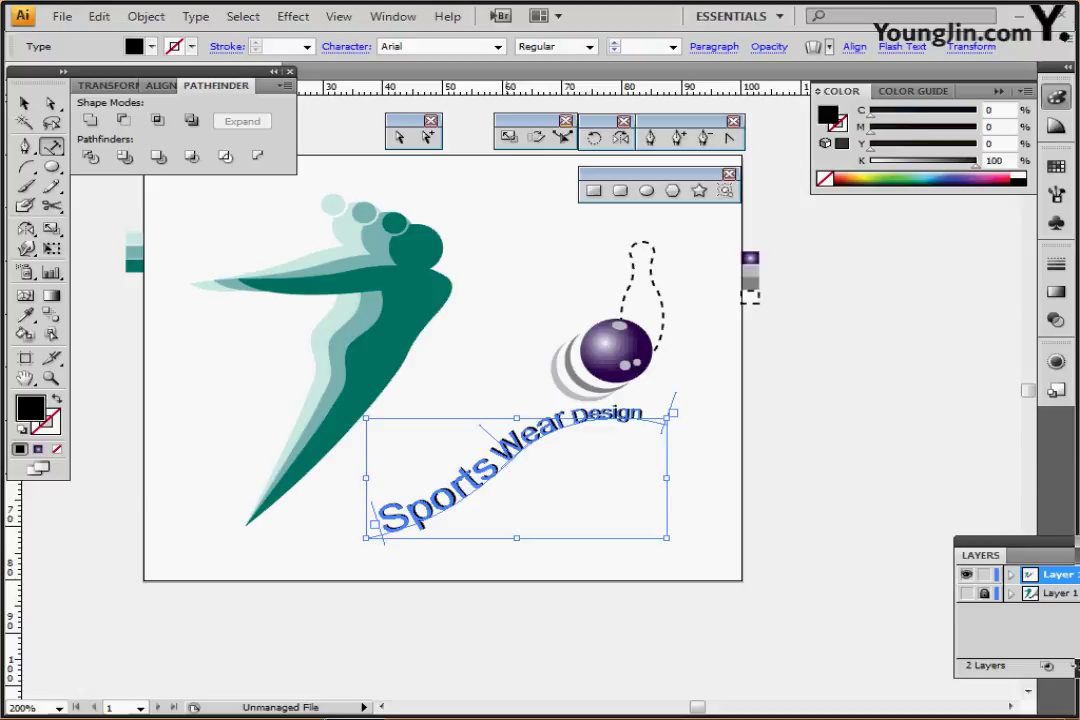
pyautogui.press('Escape')
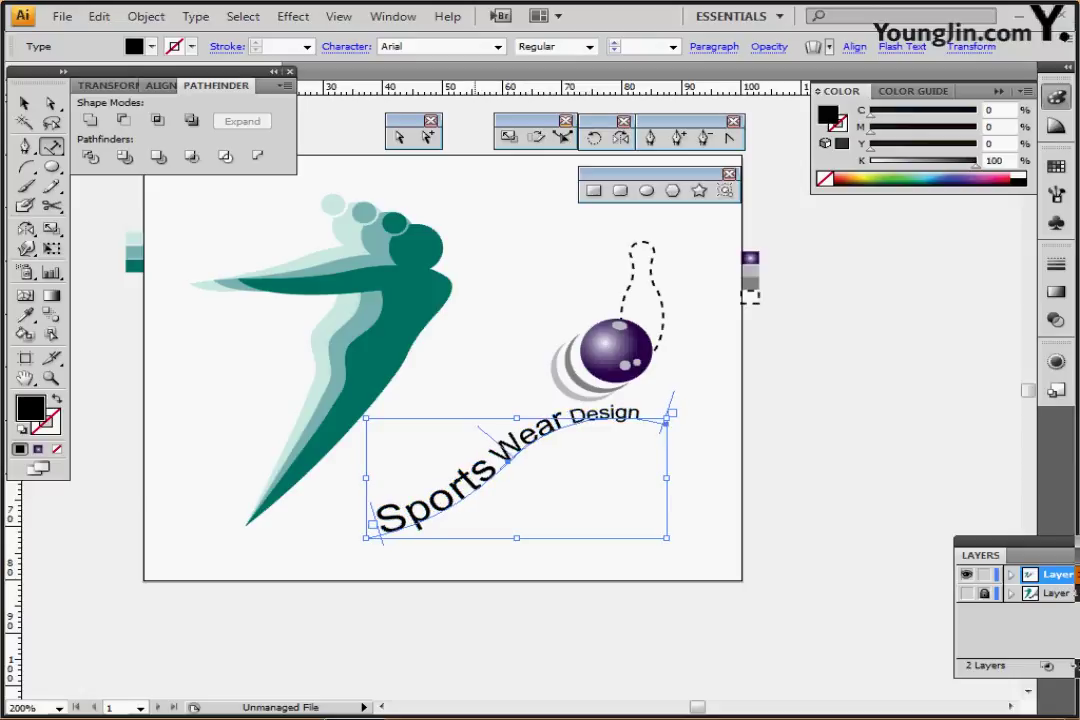
pyautogui.hotkey('ctrl', 'a')
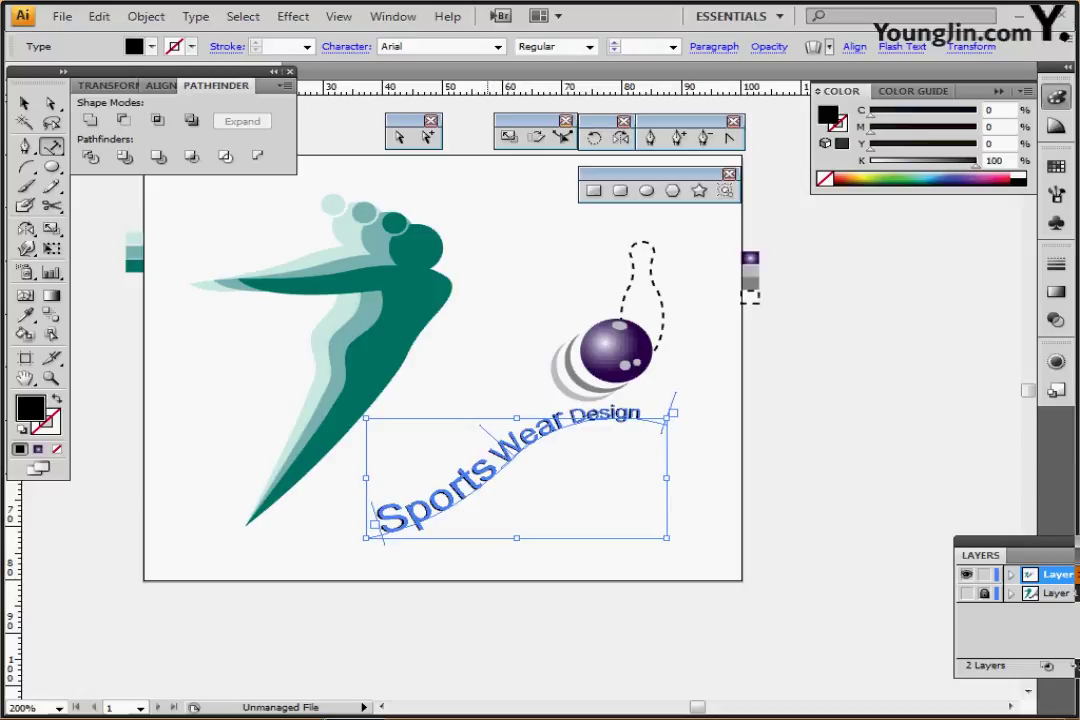
pyautogui.press('Escape')
pyautogui.hotkey('ctrl', 'shift', 'a')
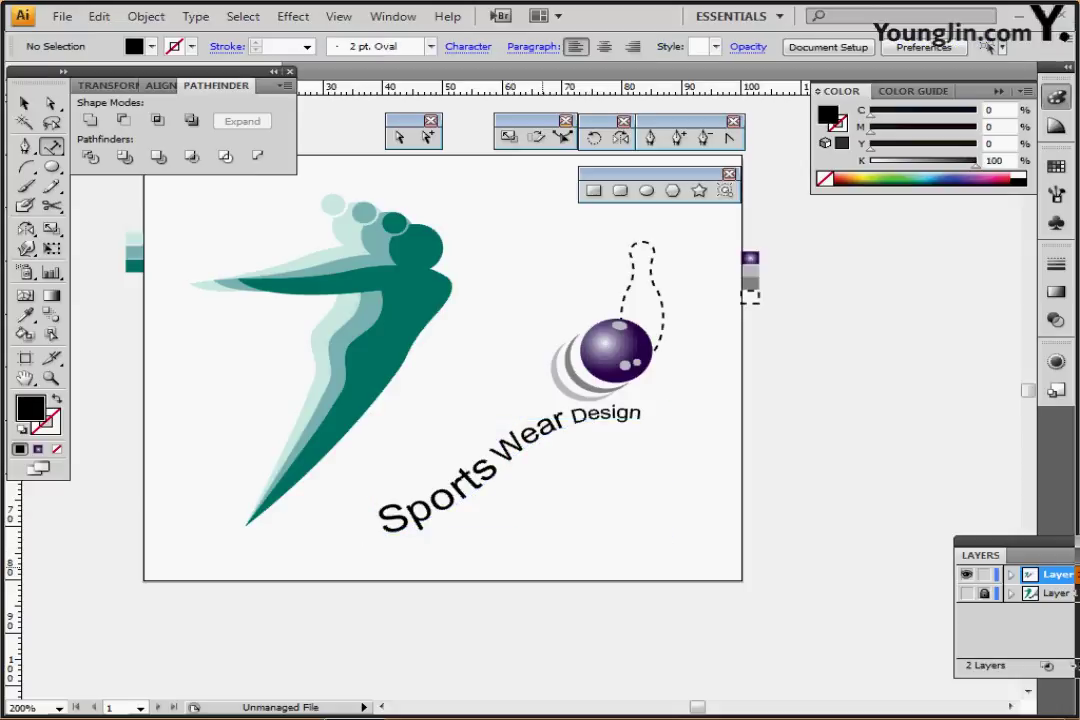
pyautogui.moveTo(602, 479); pyautogui.dragTo(542, 500)
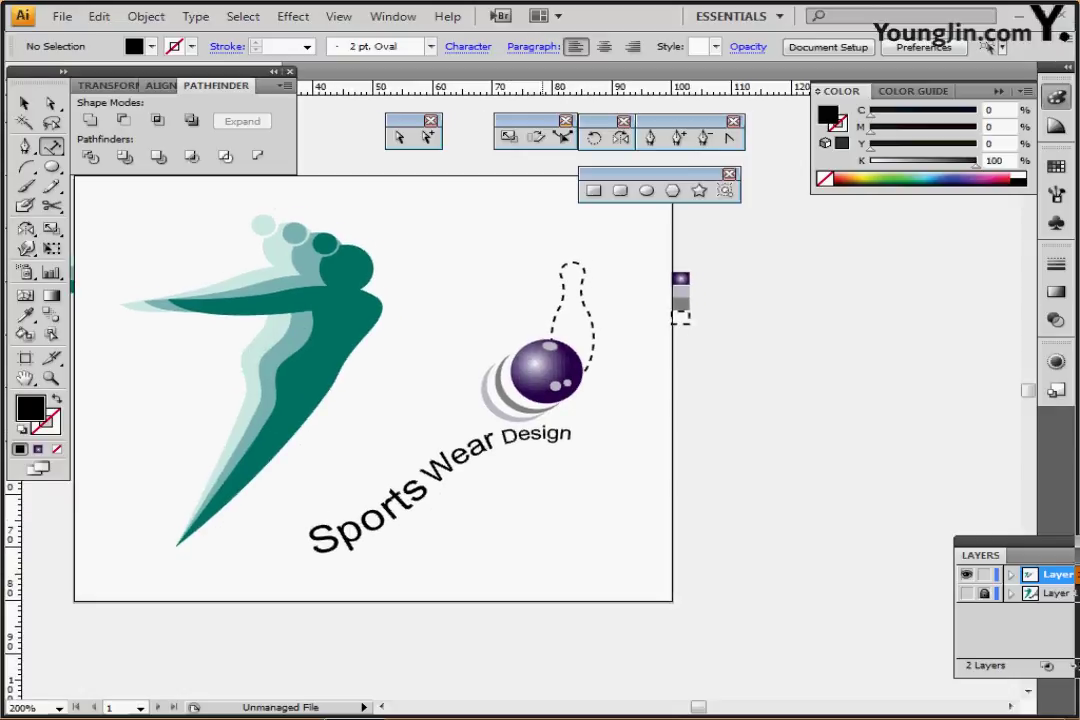